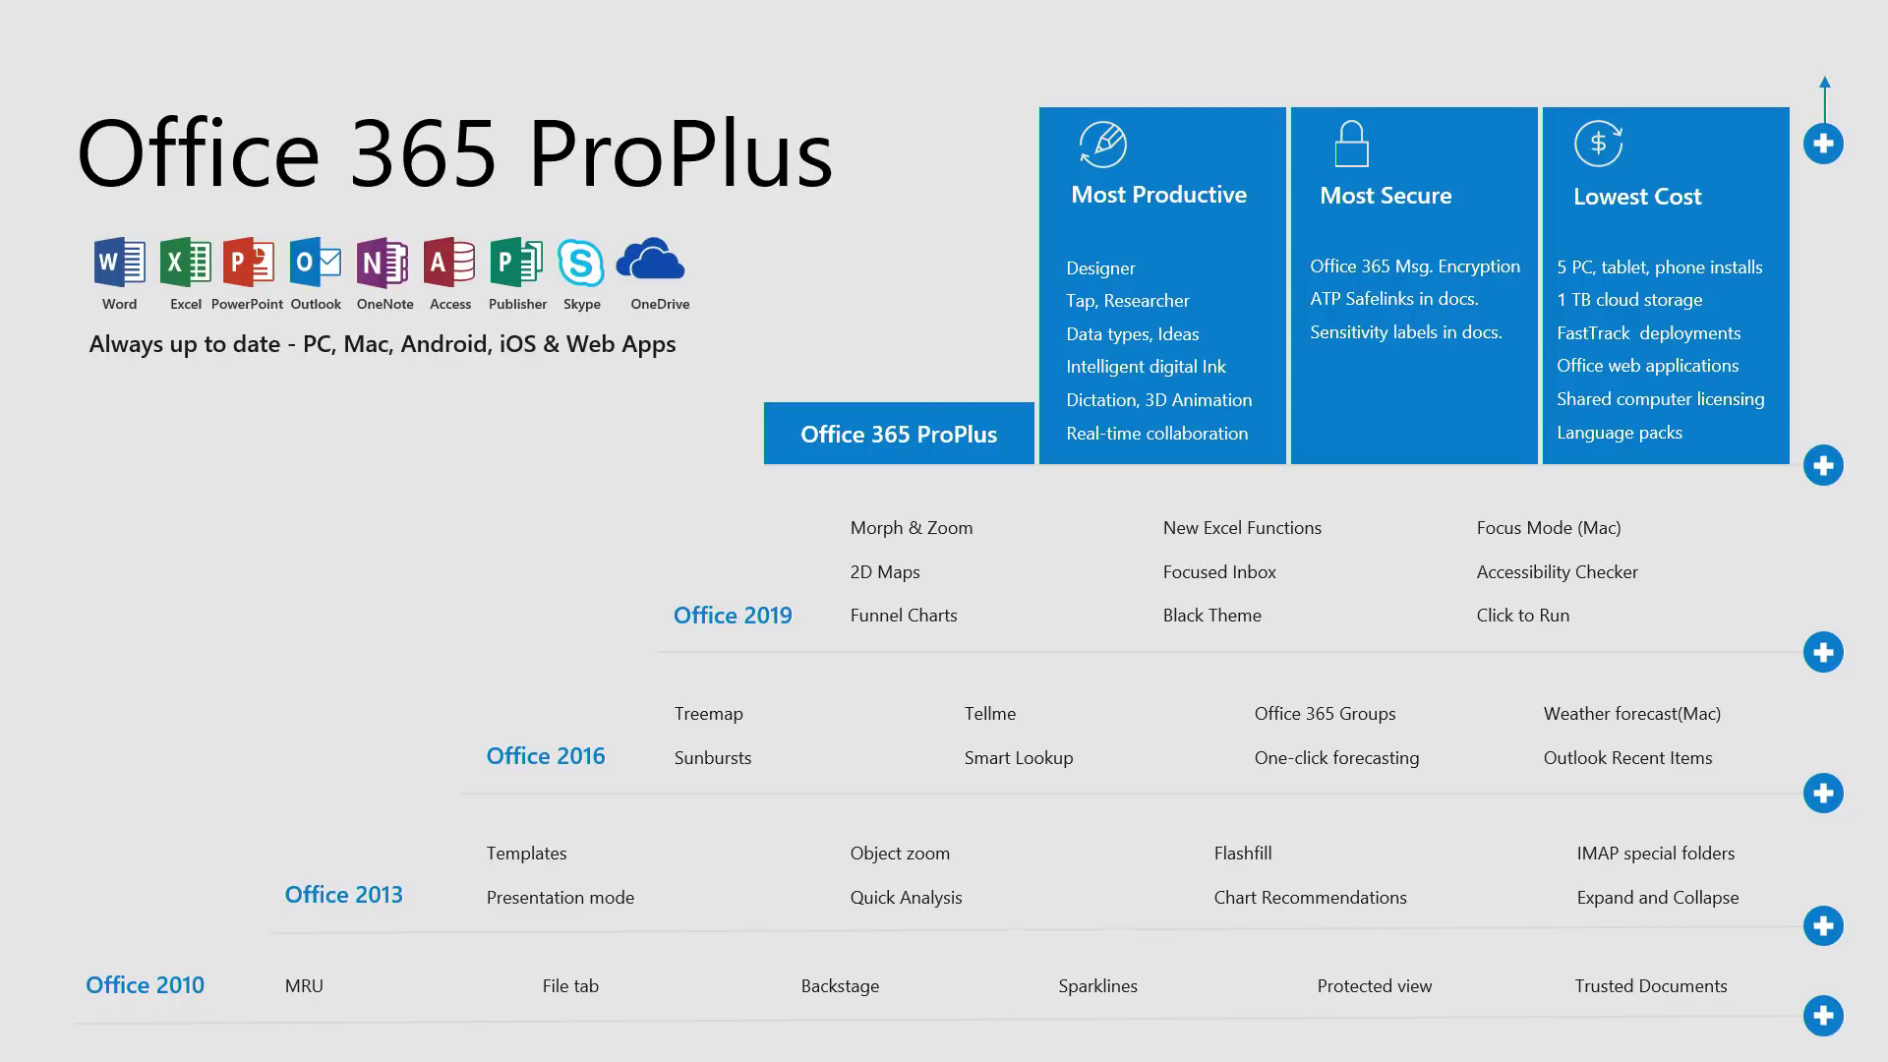
- Advance the slide show to the 'Spot the difference' slide comparing two Word versions
key(Right)
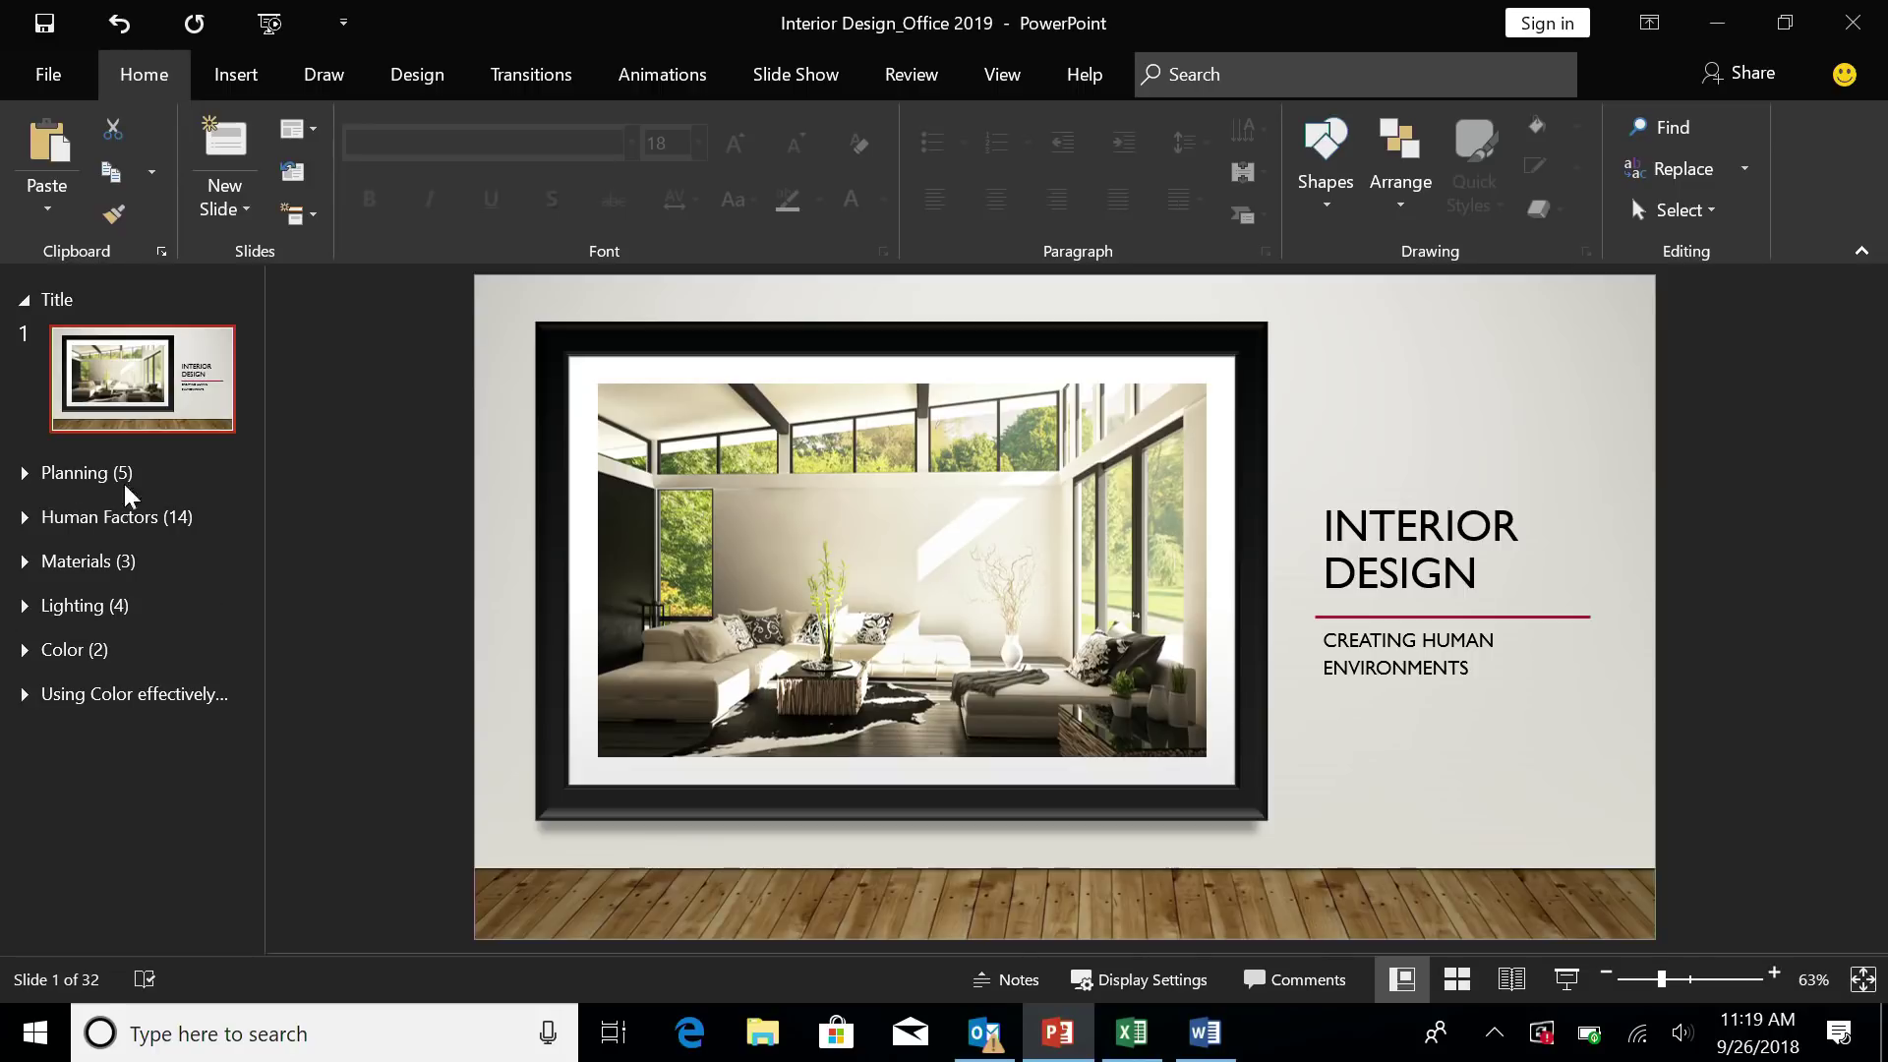
- Insert a Summary Zoom slide linking the preselected first slide of each section
click(236, 88)
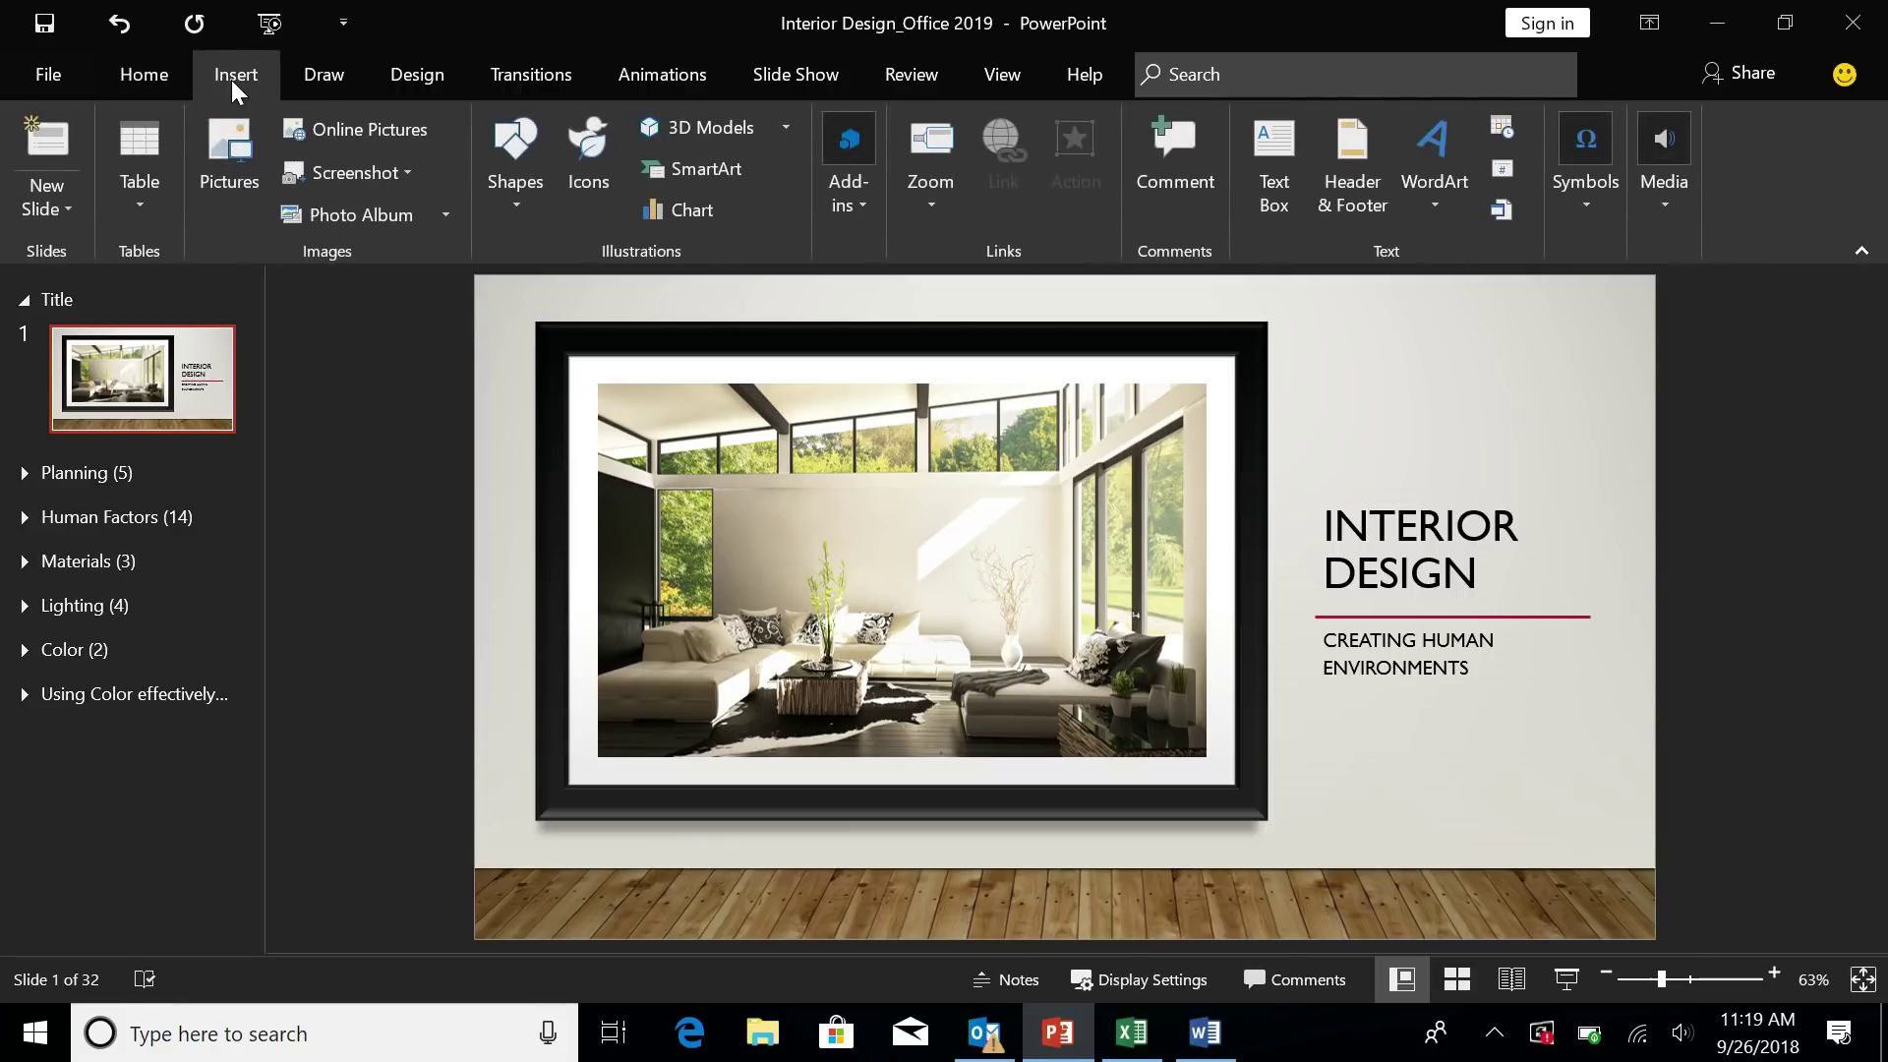
click(909, 202)
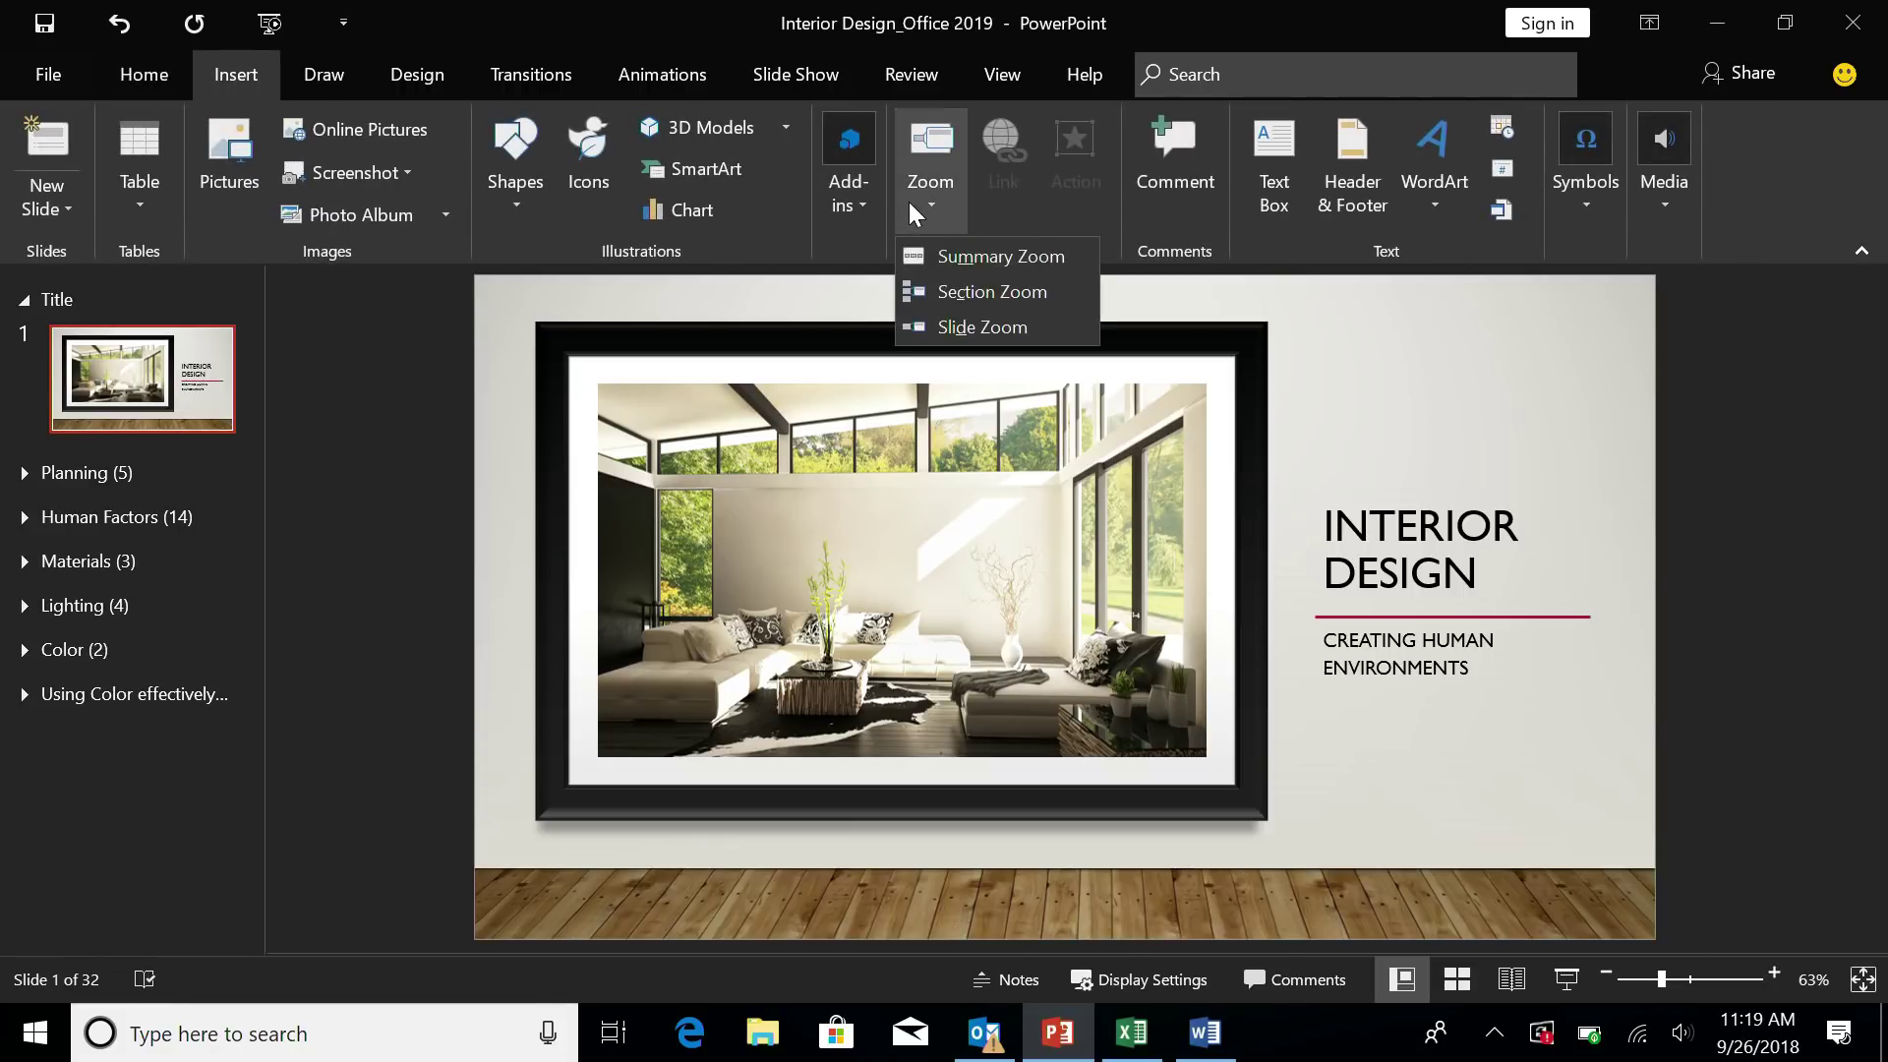
click(952, 256)
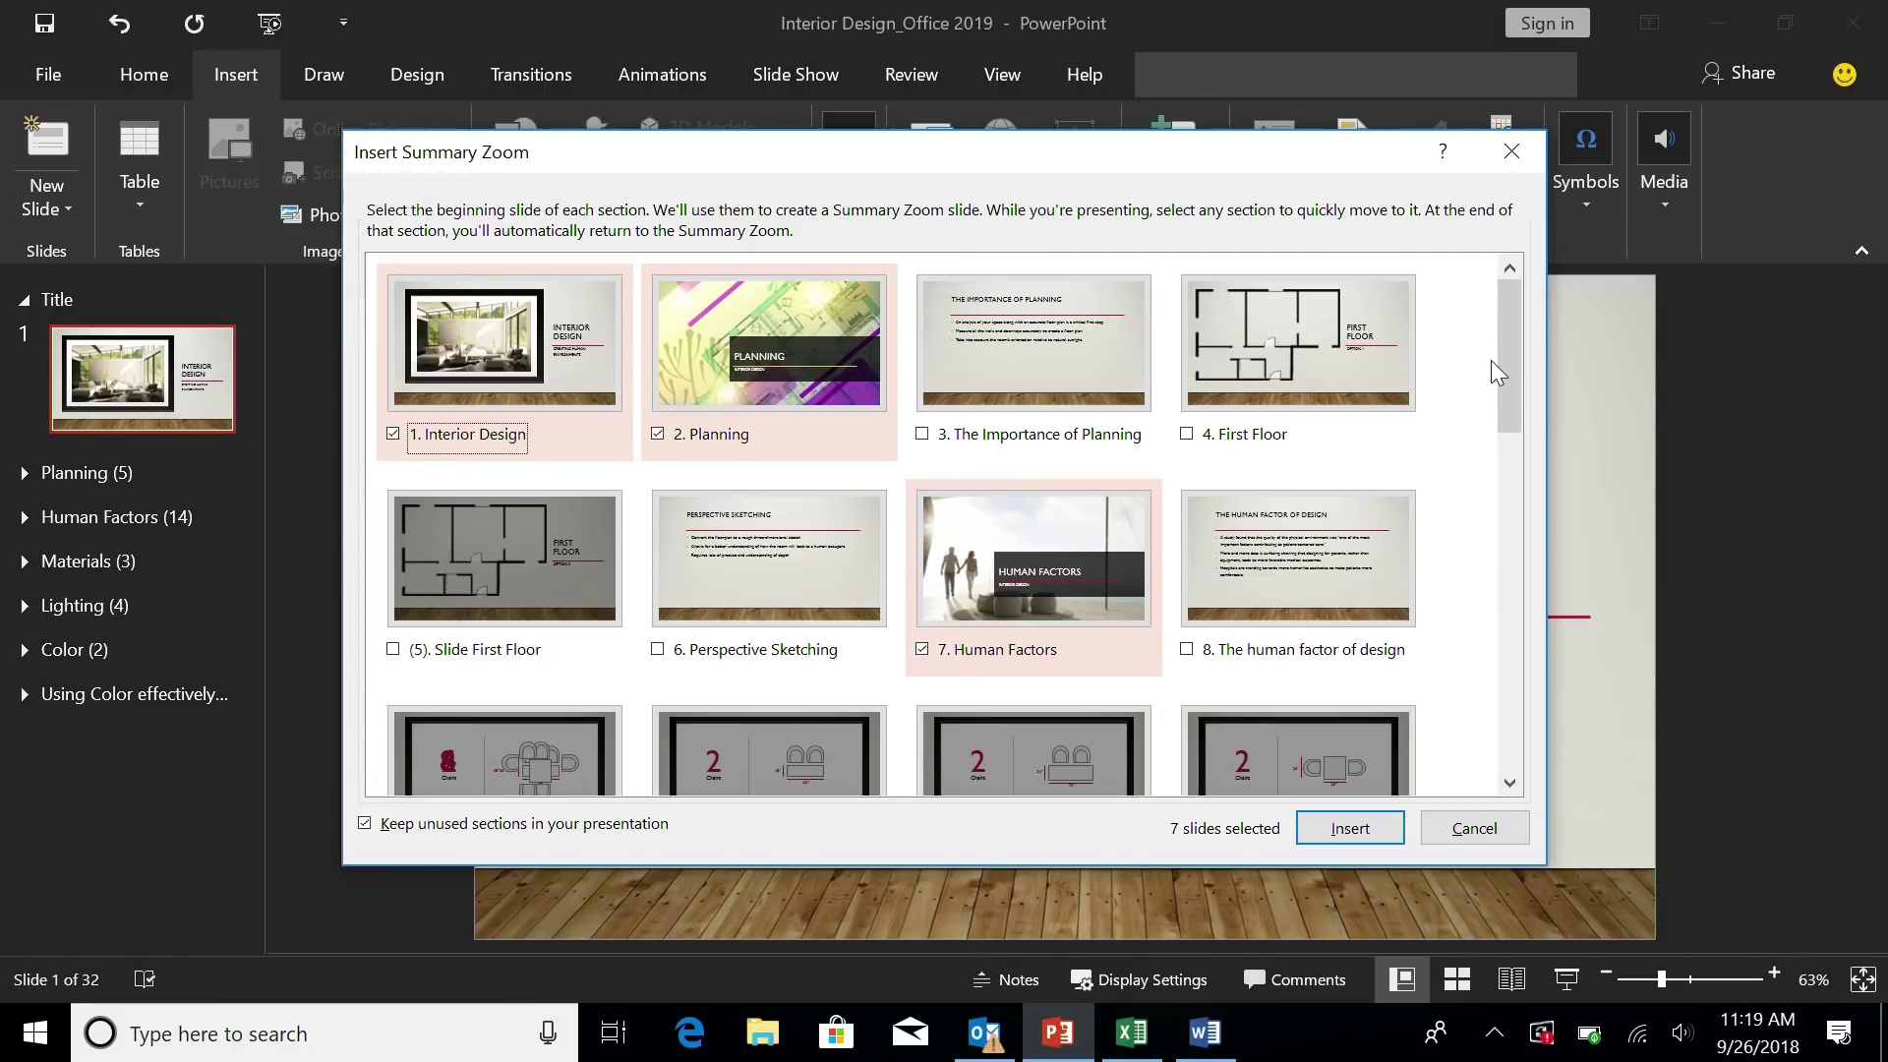
drag(1506, 374, 1530, 712)
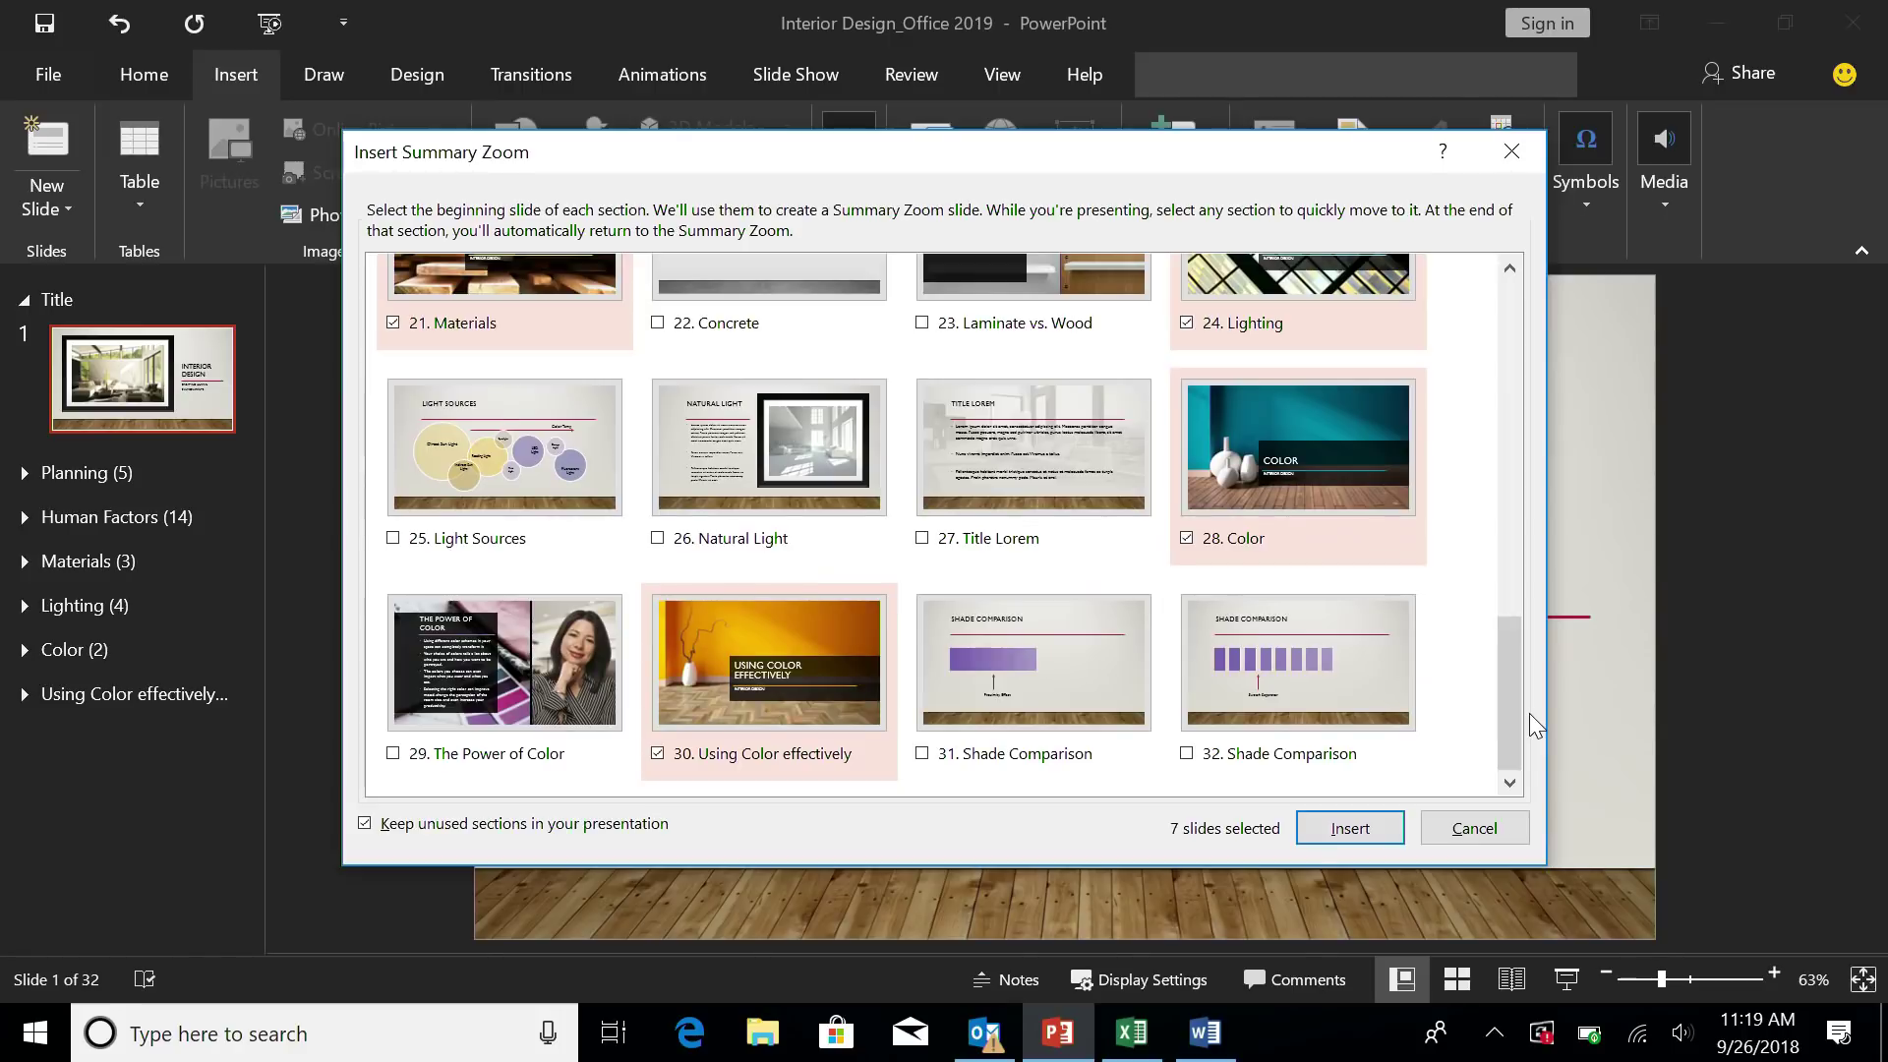
click(1378, 820)
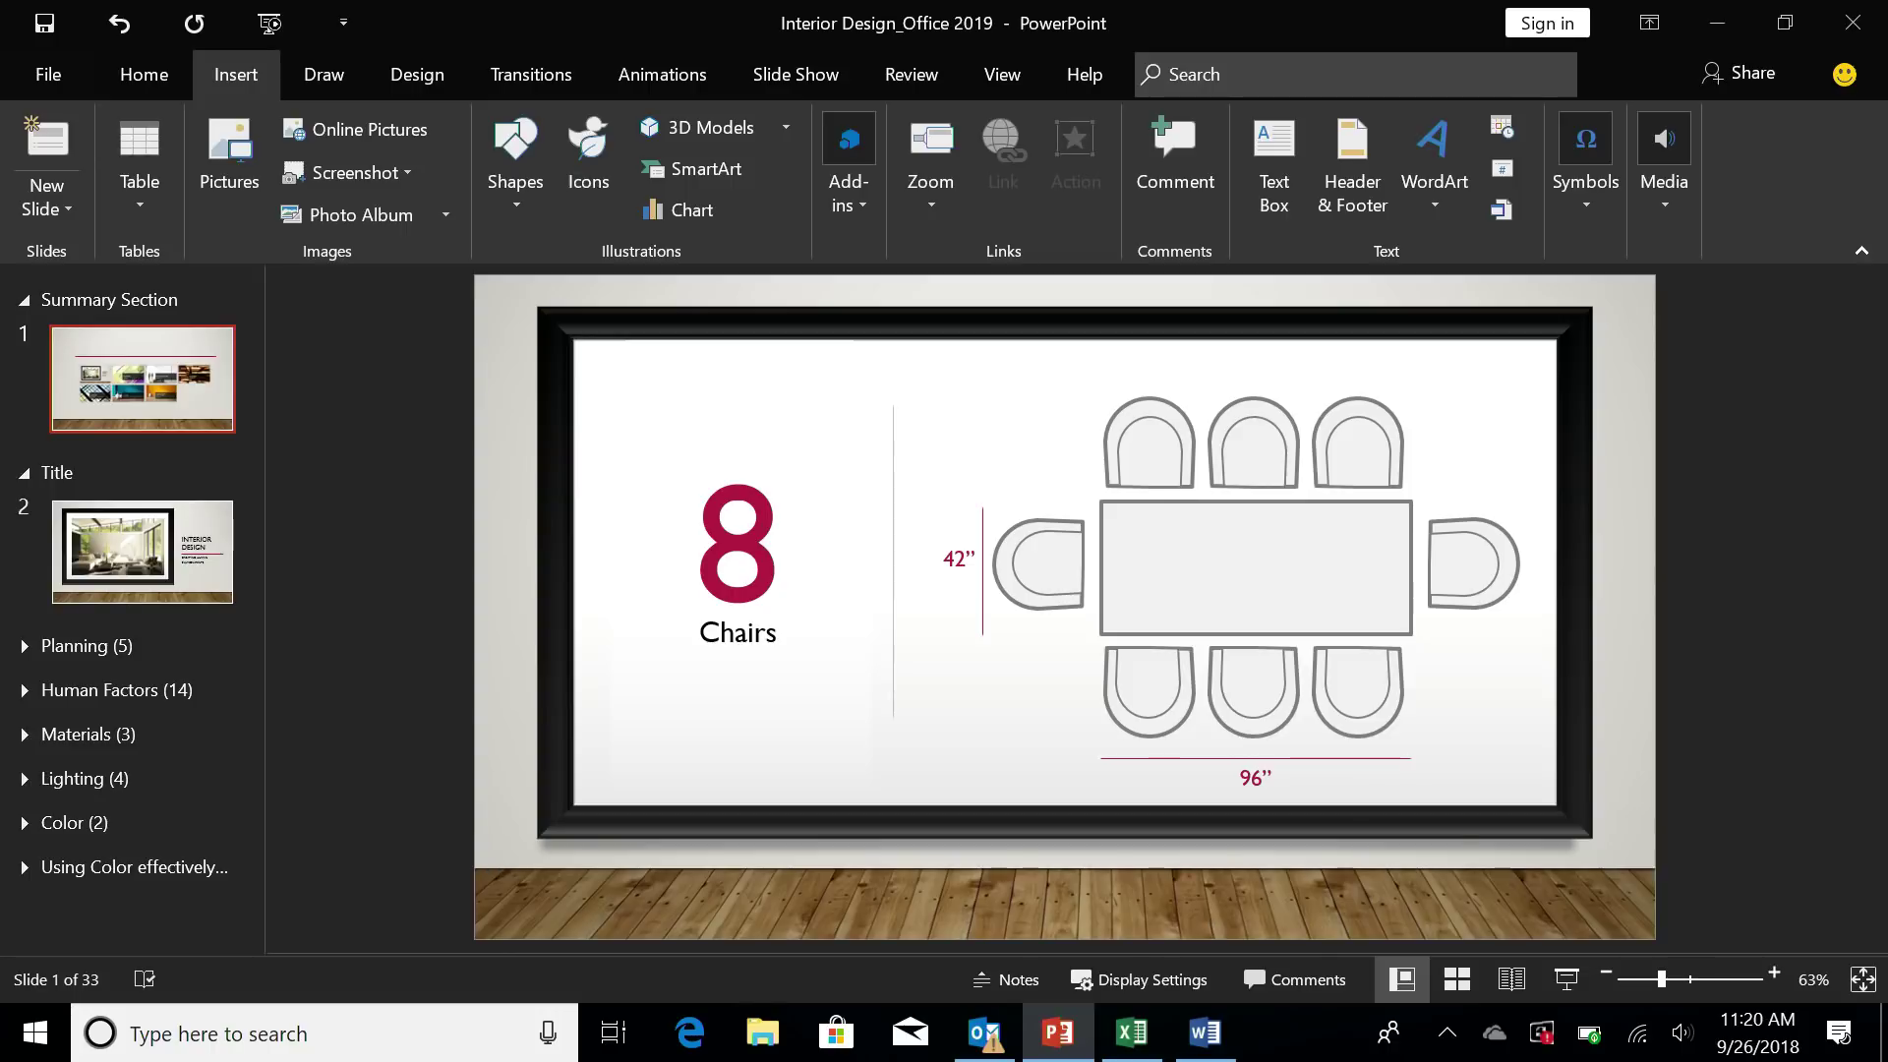
- With the red pen, draw X marks over the top-right and bottom-right chairs
click(324, 74)
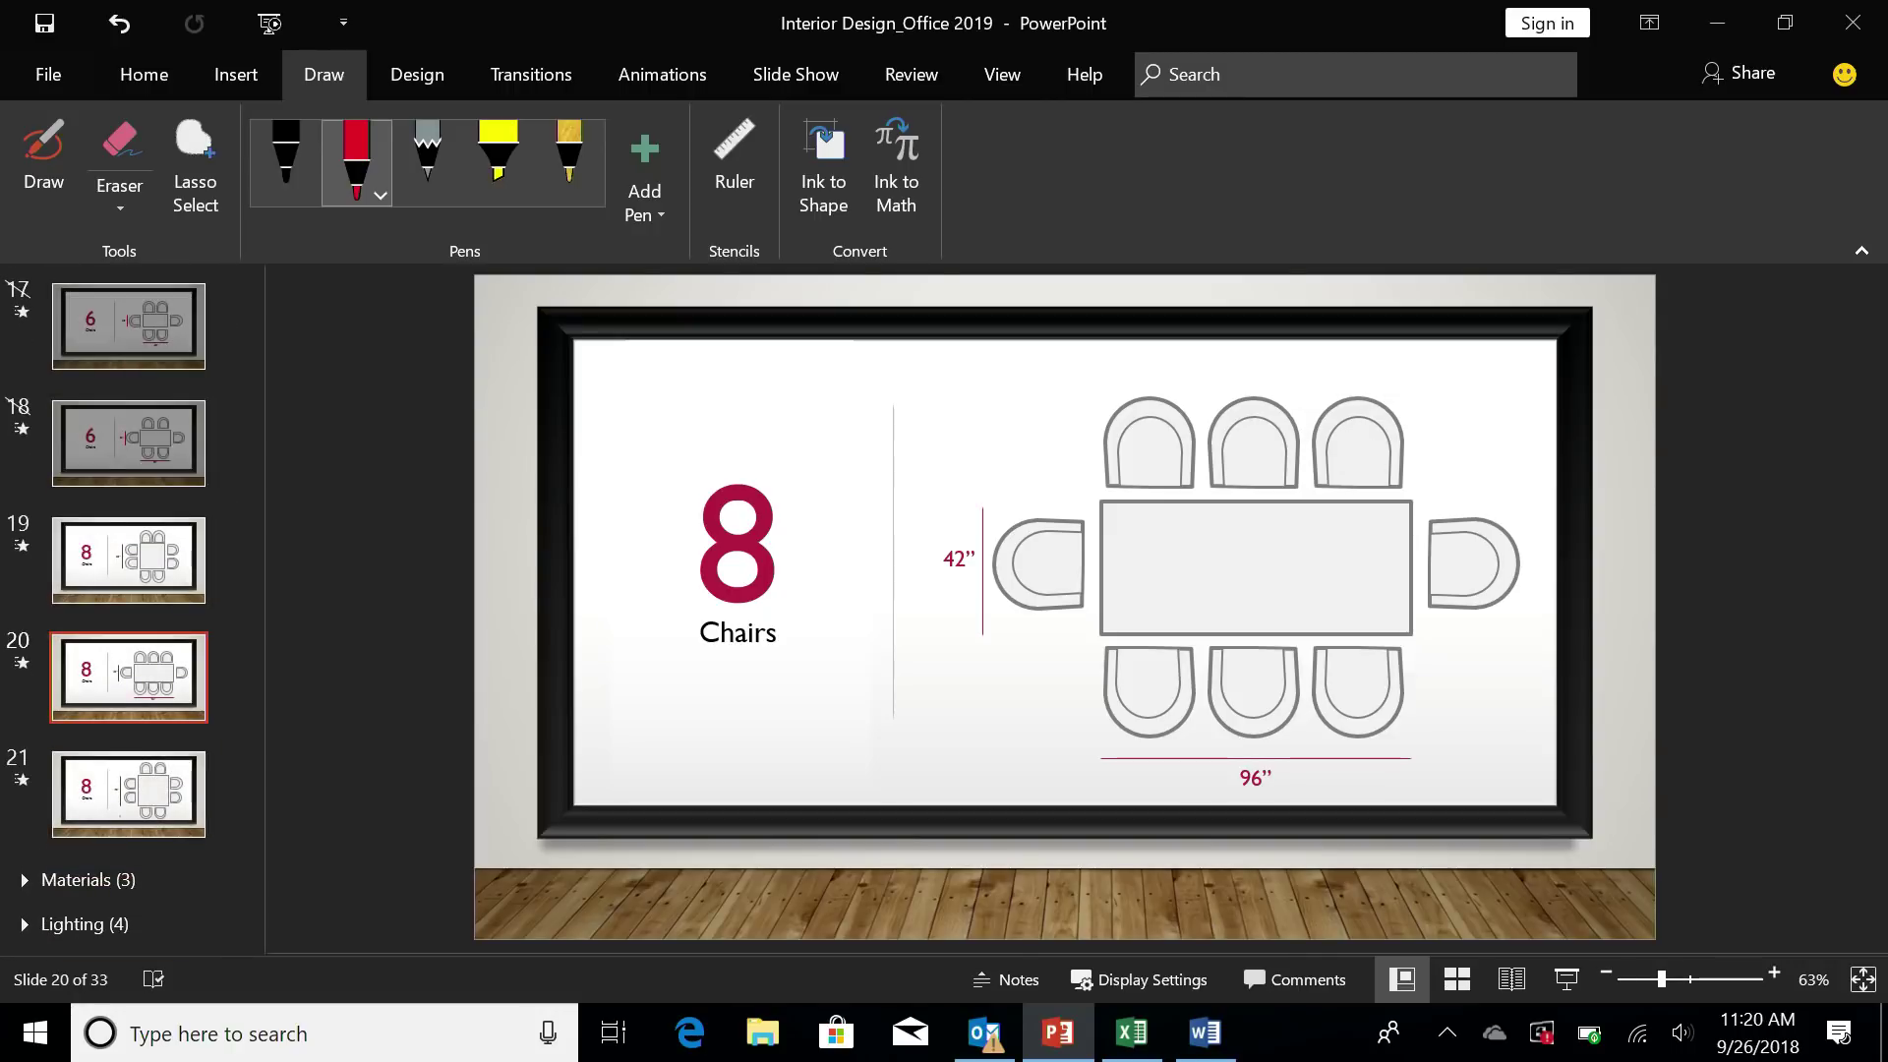
click(358, 163)
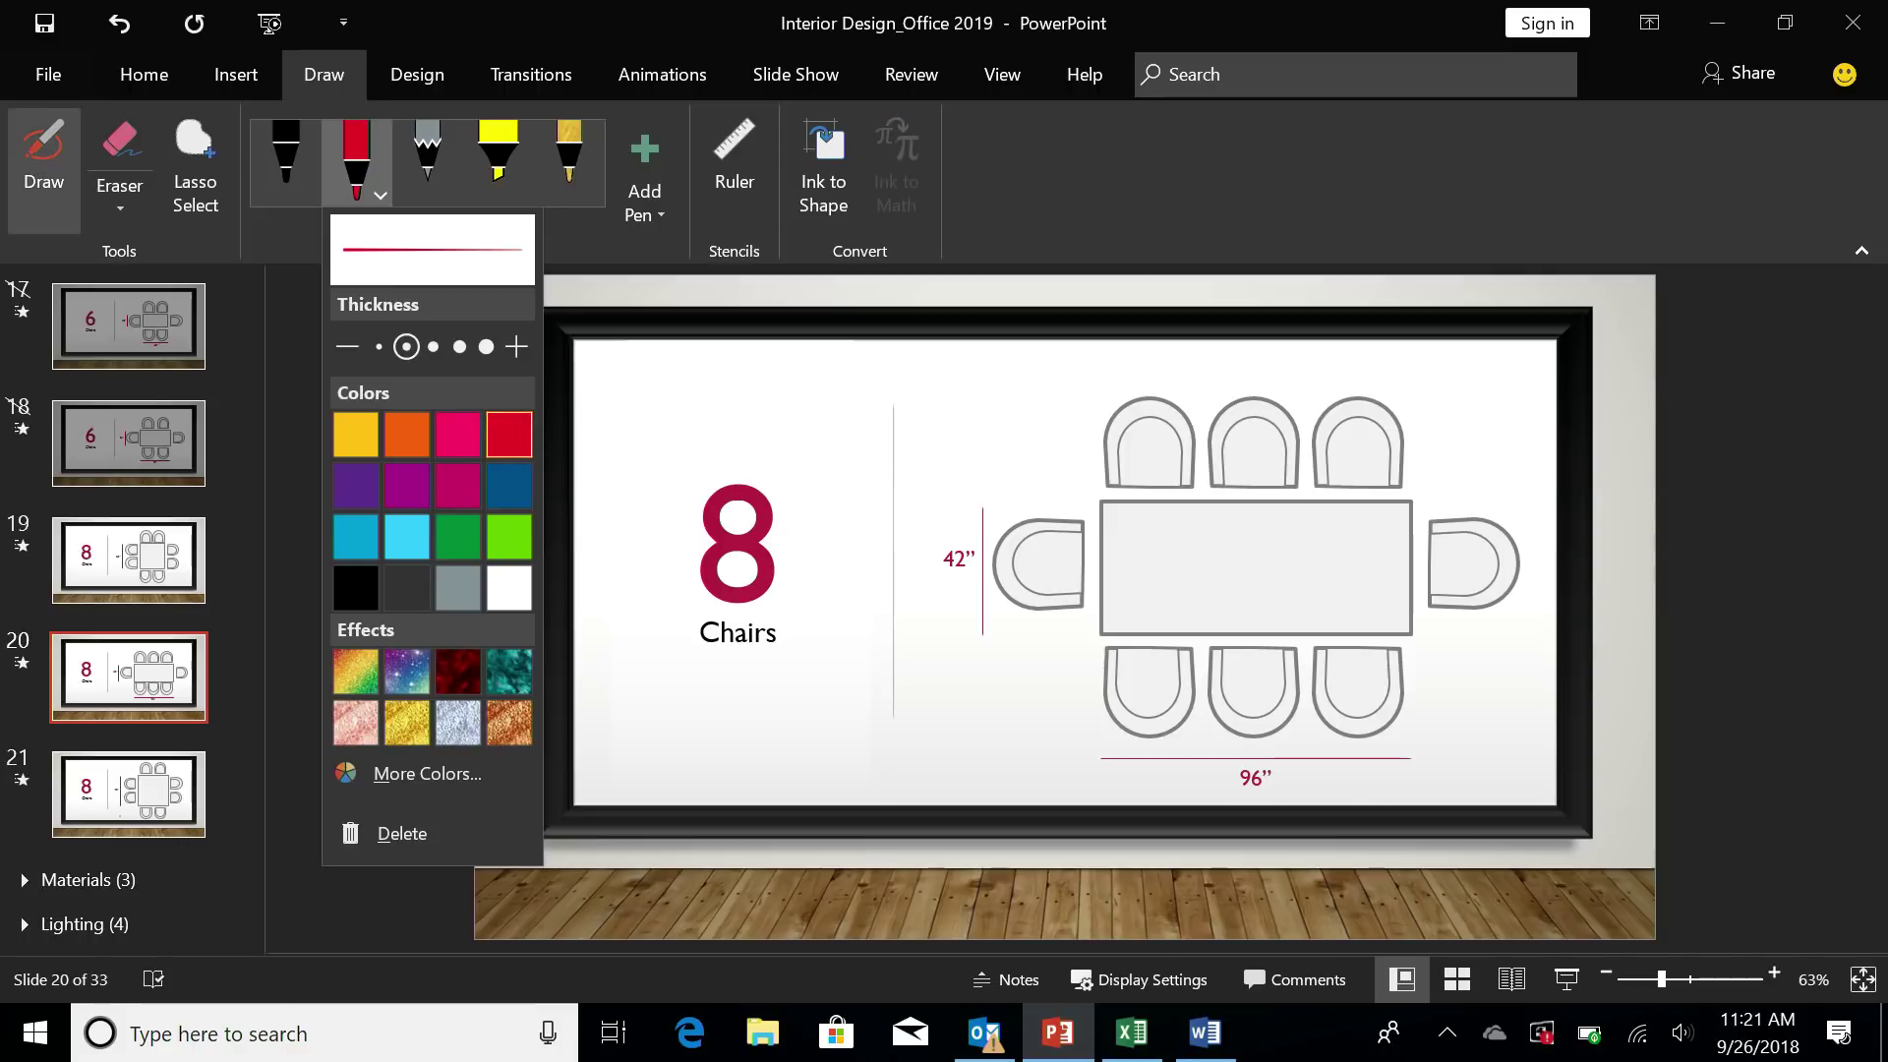
key(Escape)
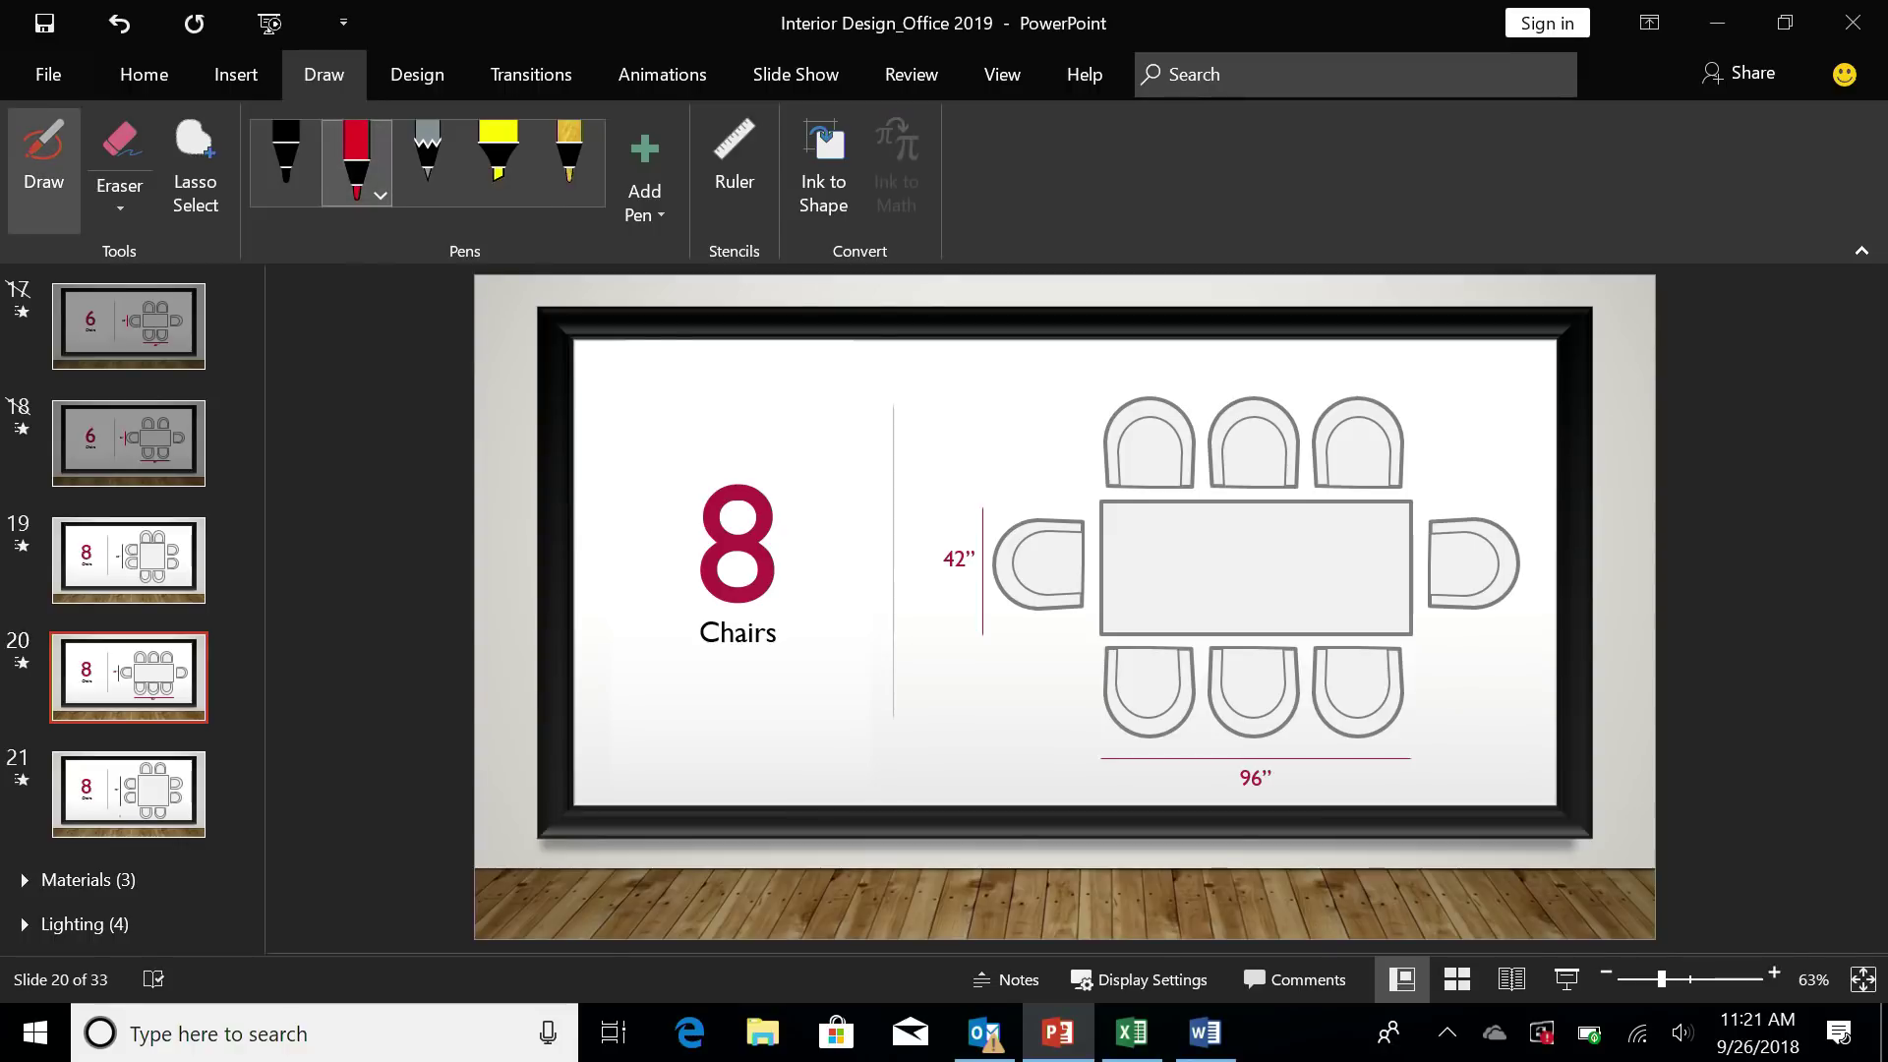
mouse_move(1323, 397)
mouse_down()
mouse_move(1394, 486)
mouse_move(1428, 393)
mouse_up()
mouse_move(1332, 649)
mouse_down()
mouse_move(1410, 726)
mouse_move(1422, 639)
mouse_up()
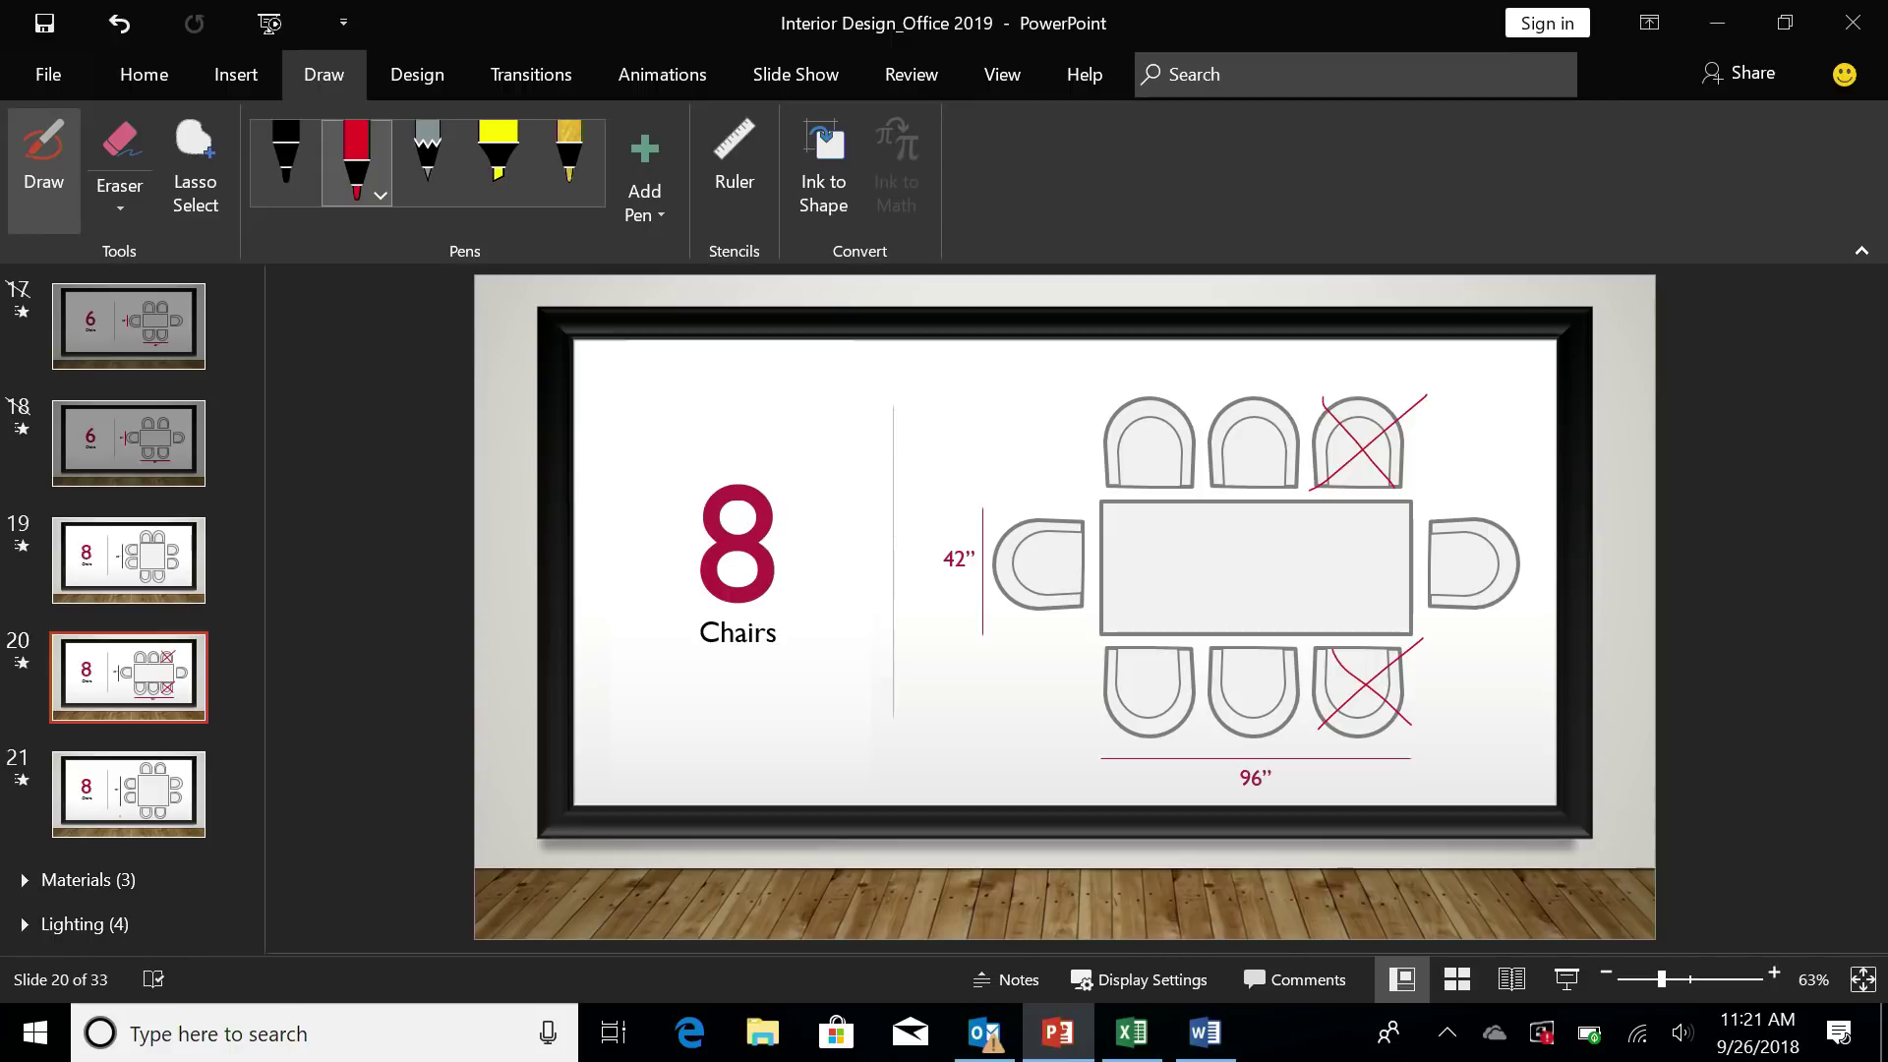
- With the gold pen and Ink to Shape on, sketch a parallelogram above the 42" mark
click(560, 195)
click(562, 197)
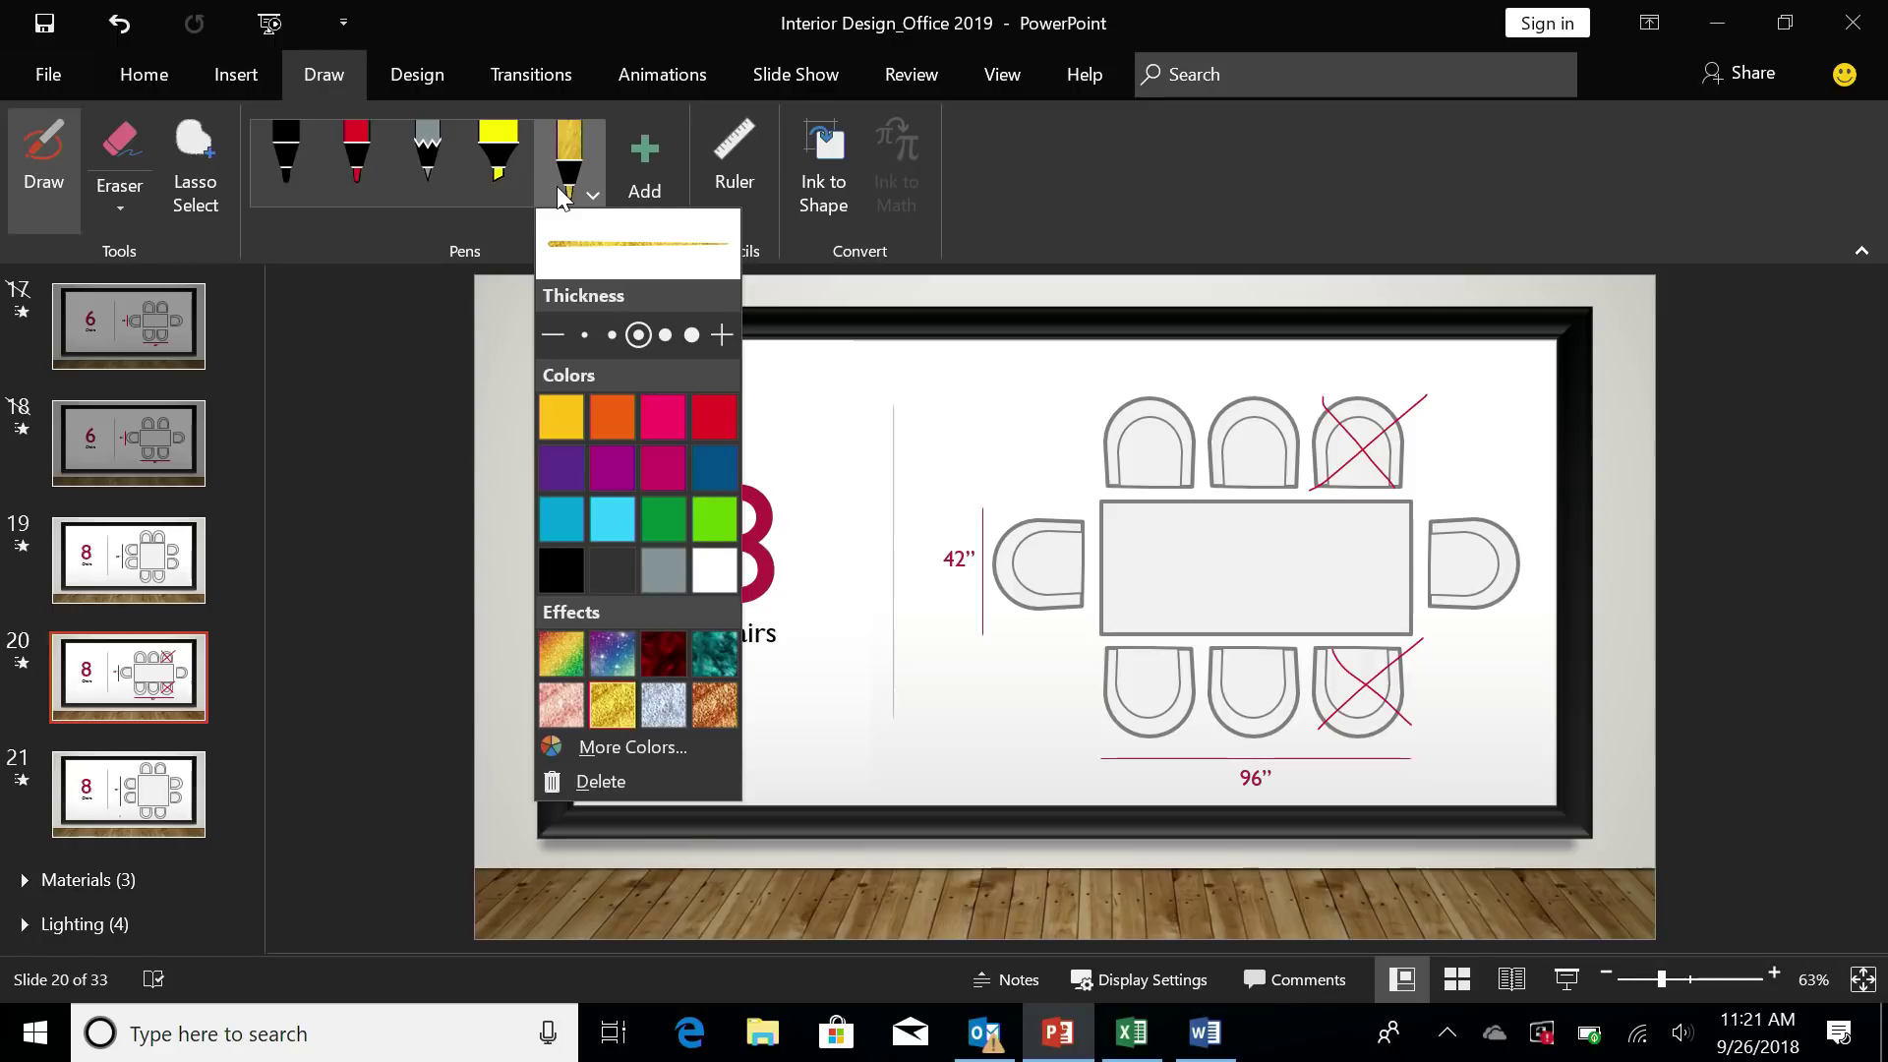
click(560, 196)
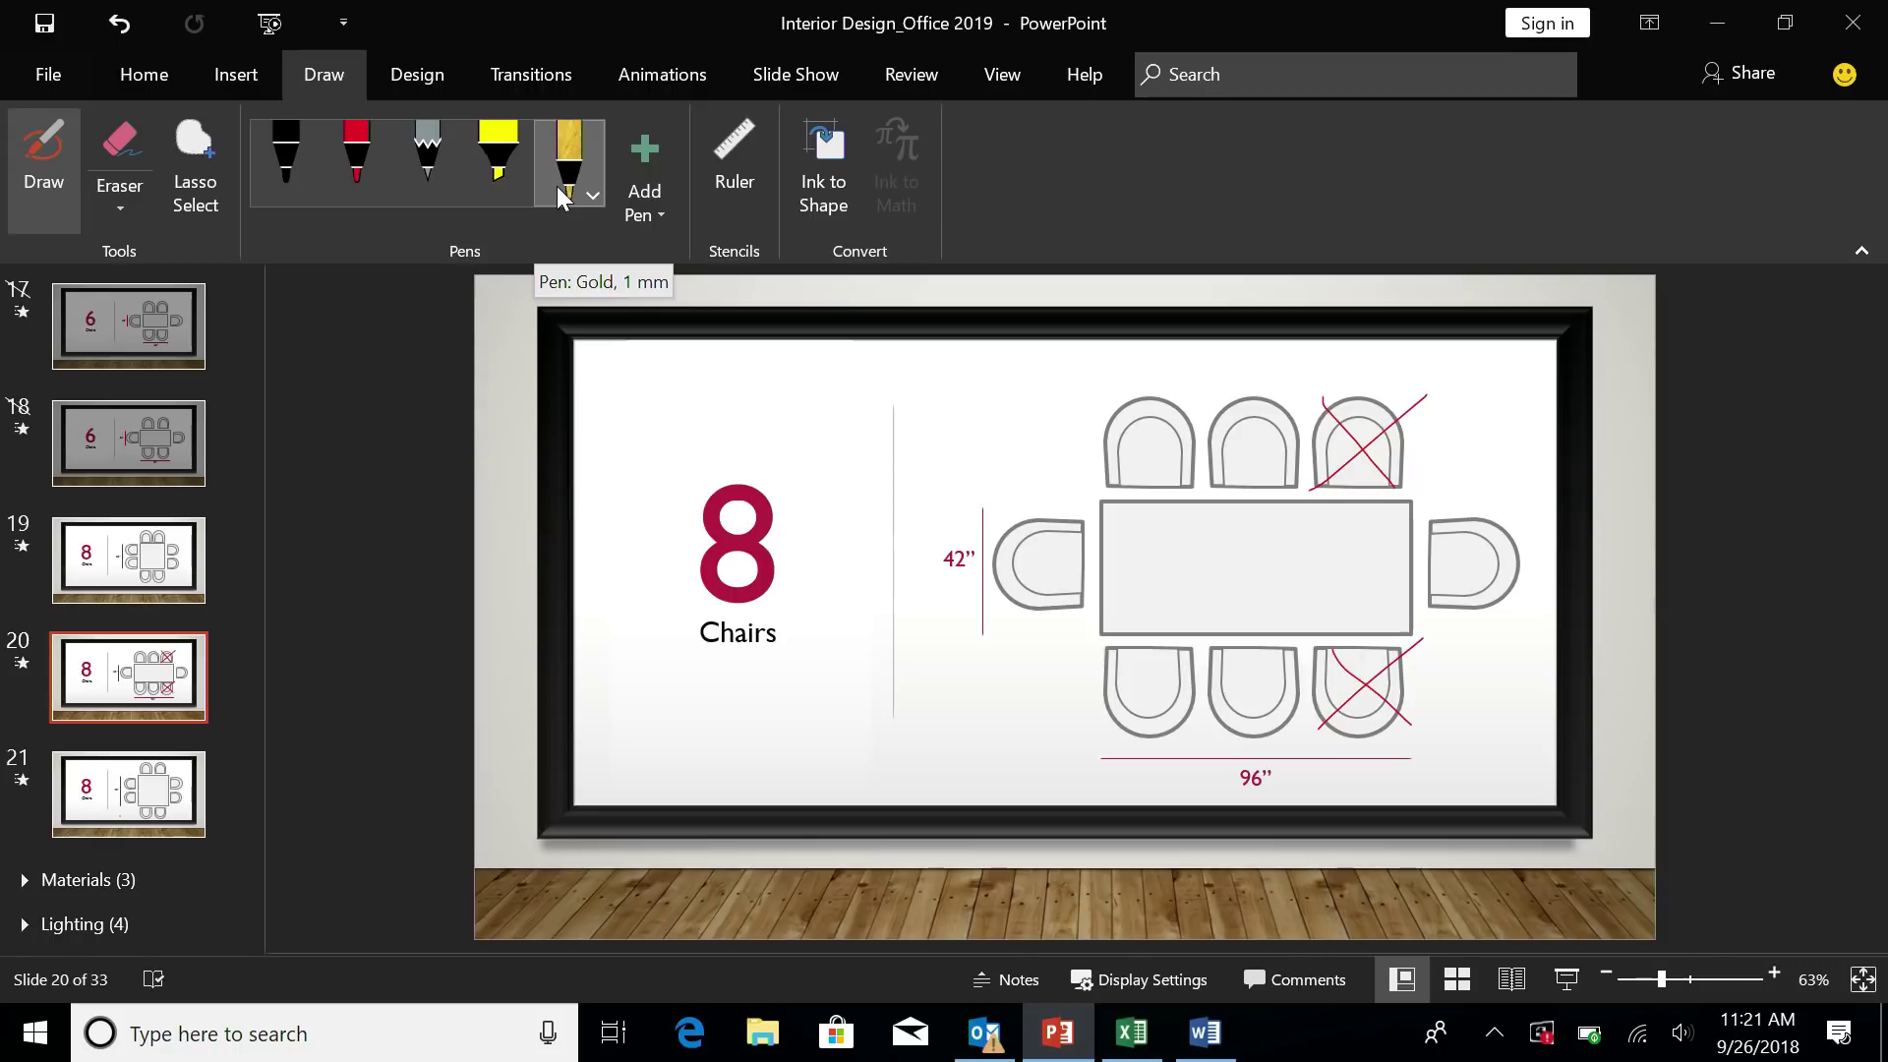
click(823, 162)
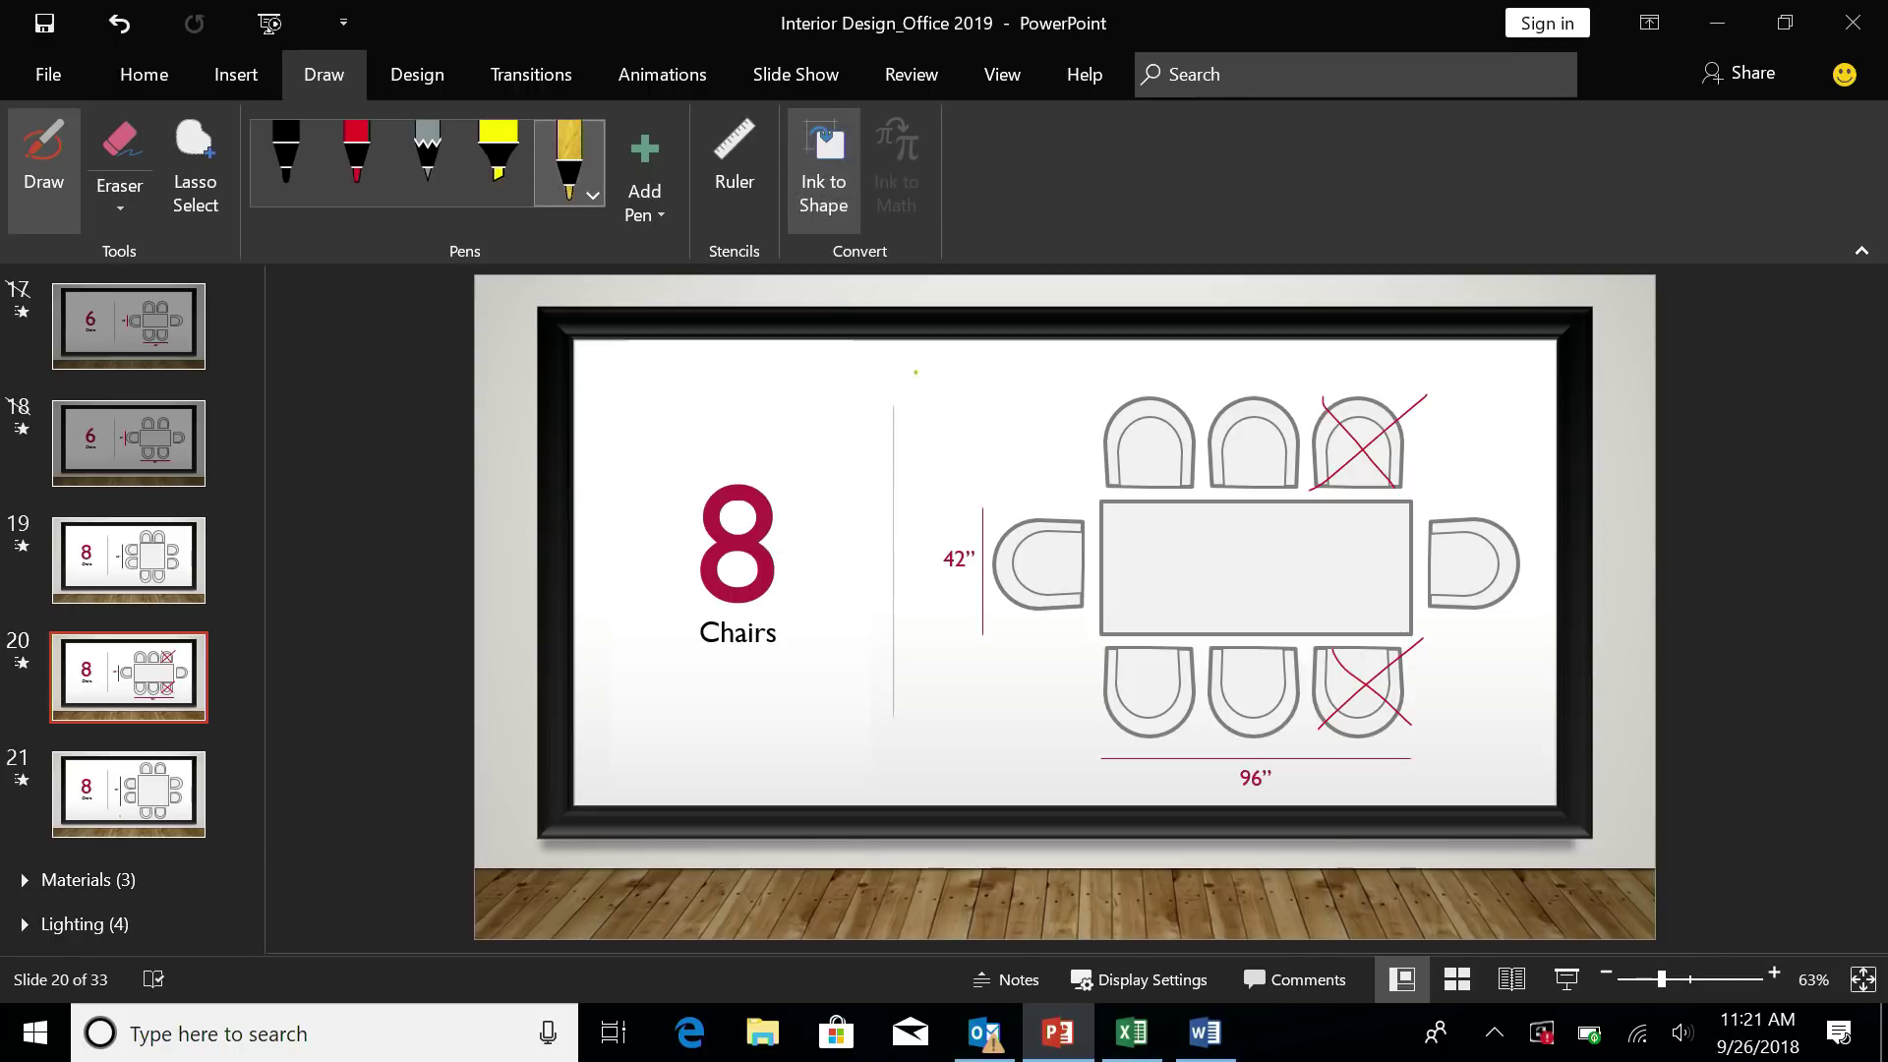
mouse_move(939, 441)
mouse_down()
mouse_move(916, 379)
mouse_move(1015, 367)
mouse_move(1045, 442)
mouse_move(939, 443)
mouse_up()
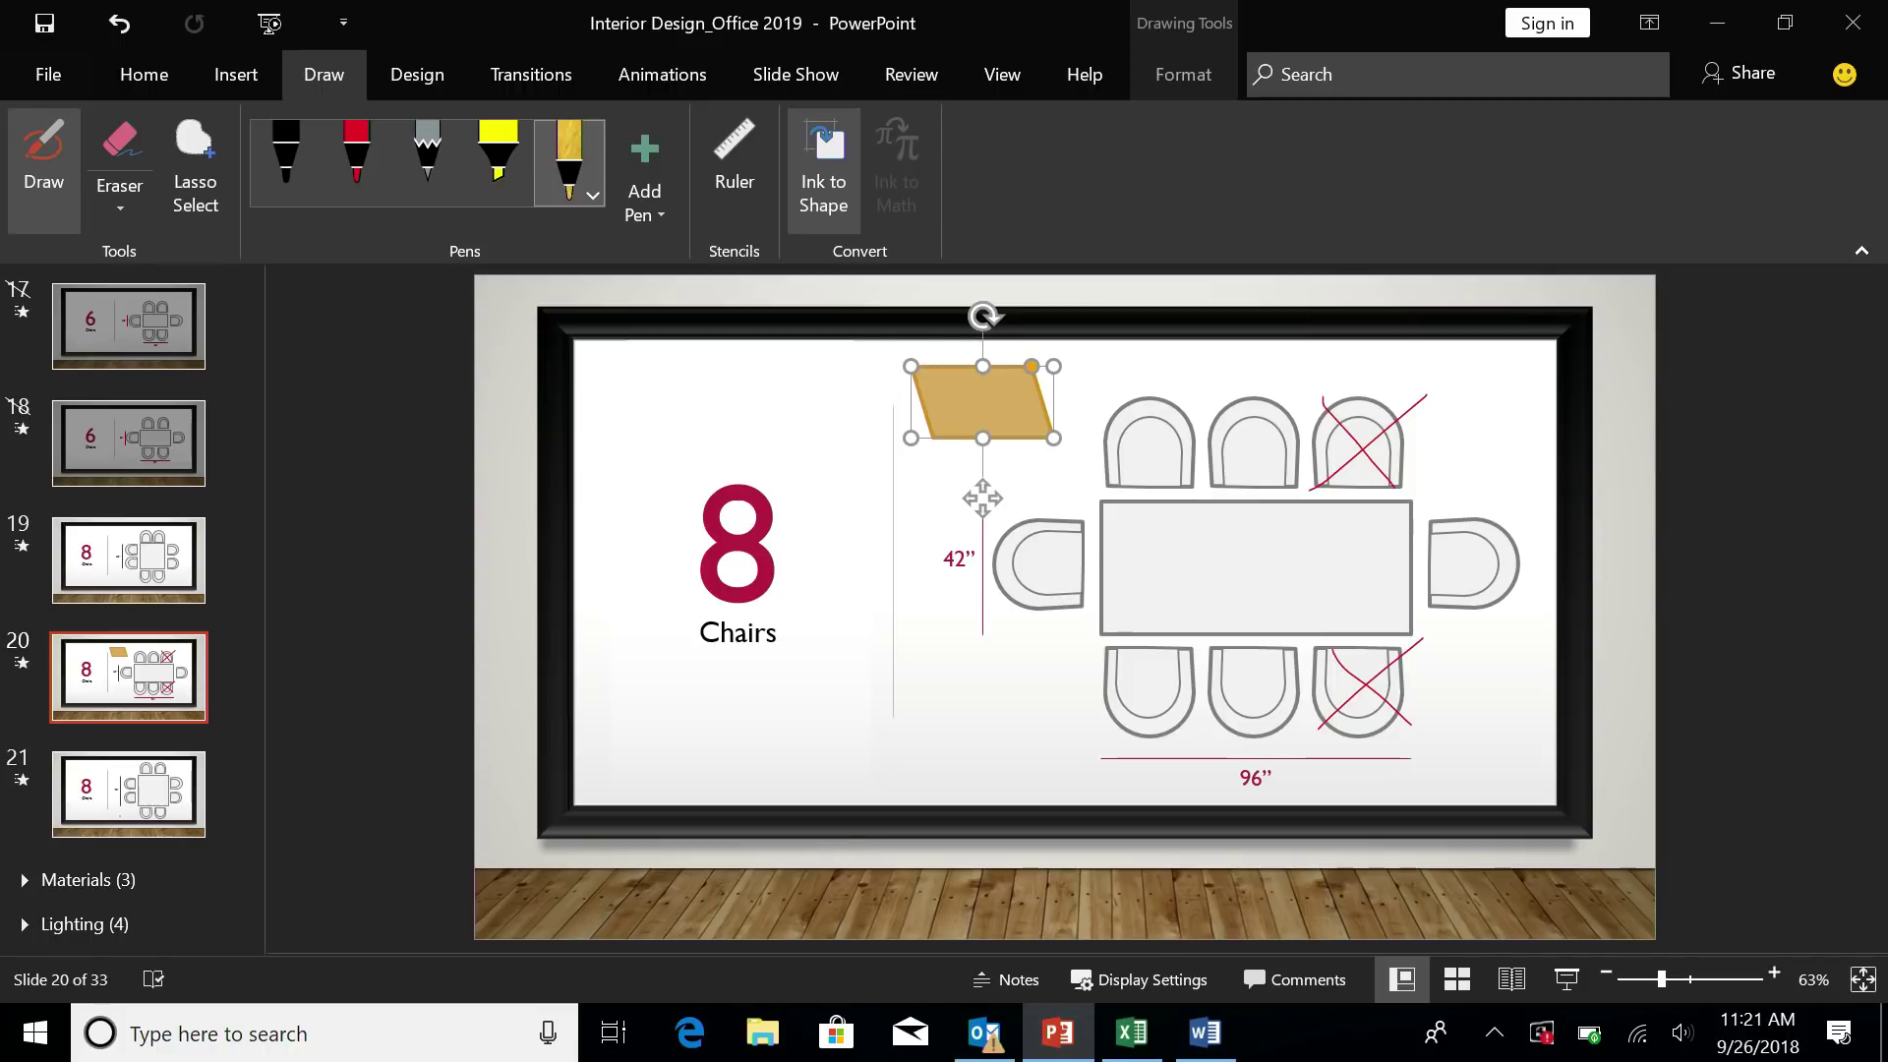
- Insert a Slide Zoom to slide 20 on the 8 Chairs slide, then deselect it
click(243, 85)
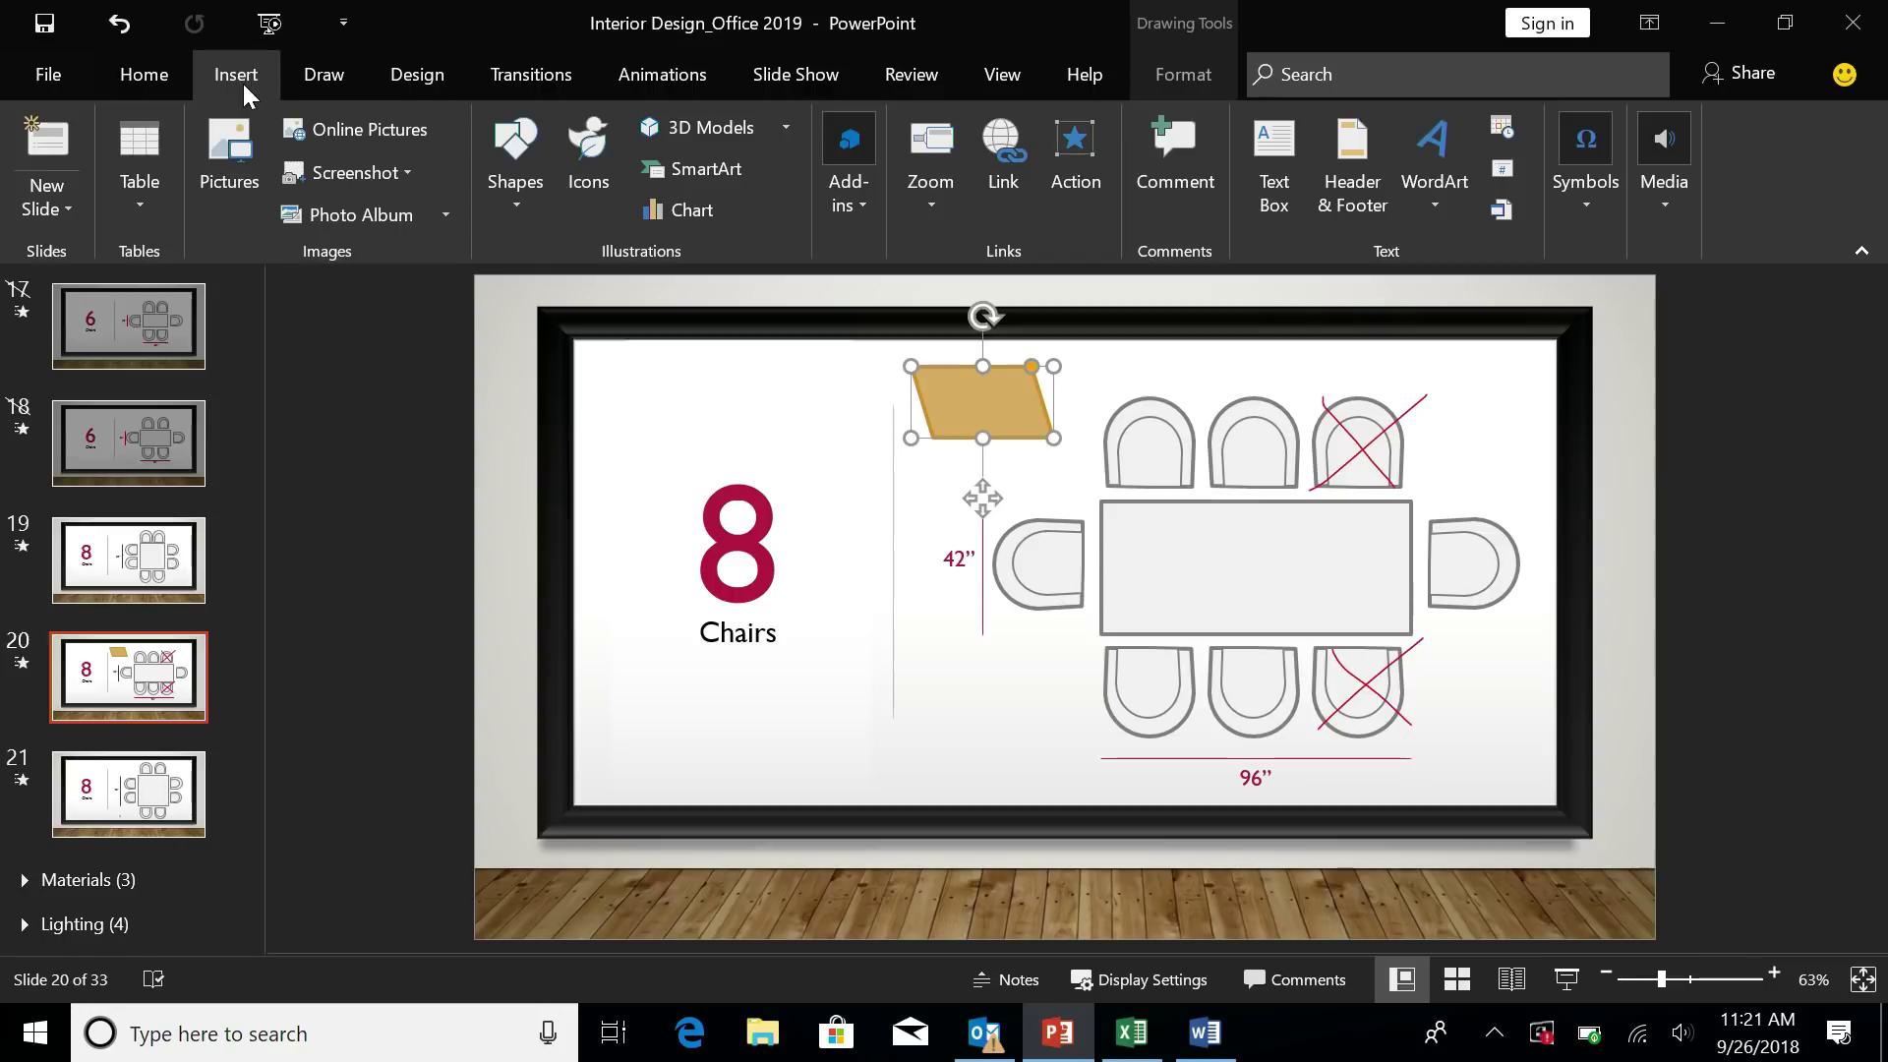
click(914, 206)
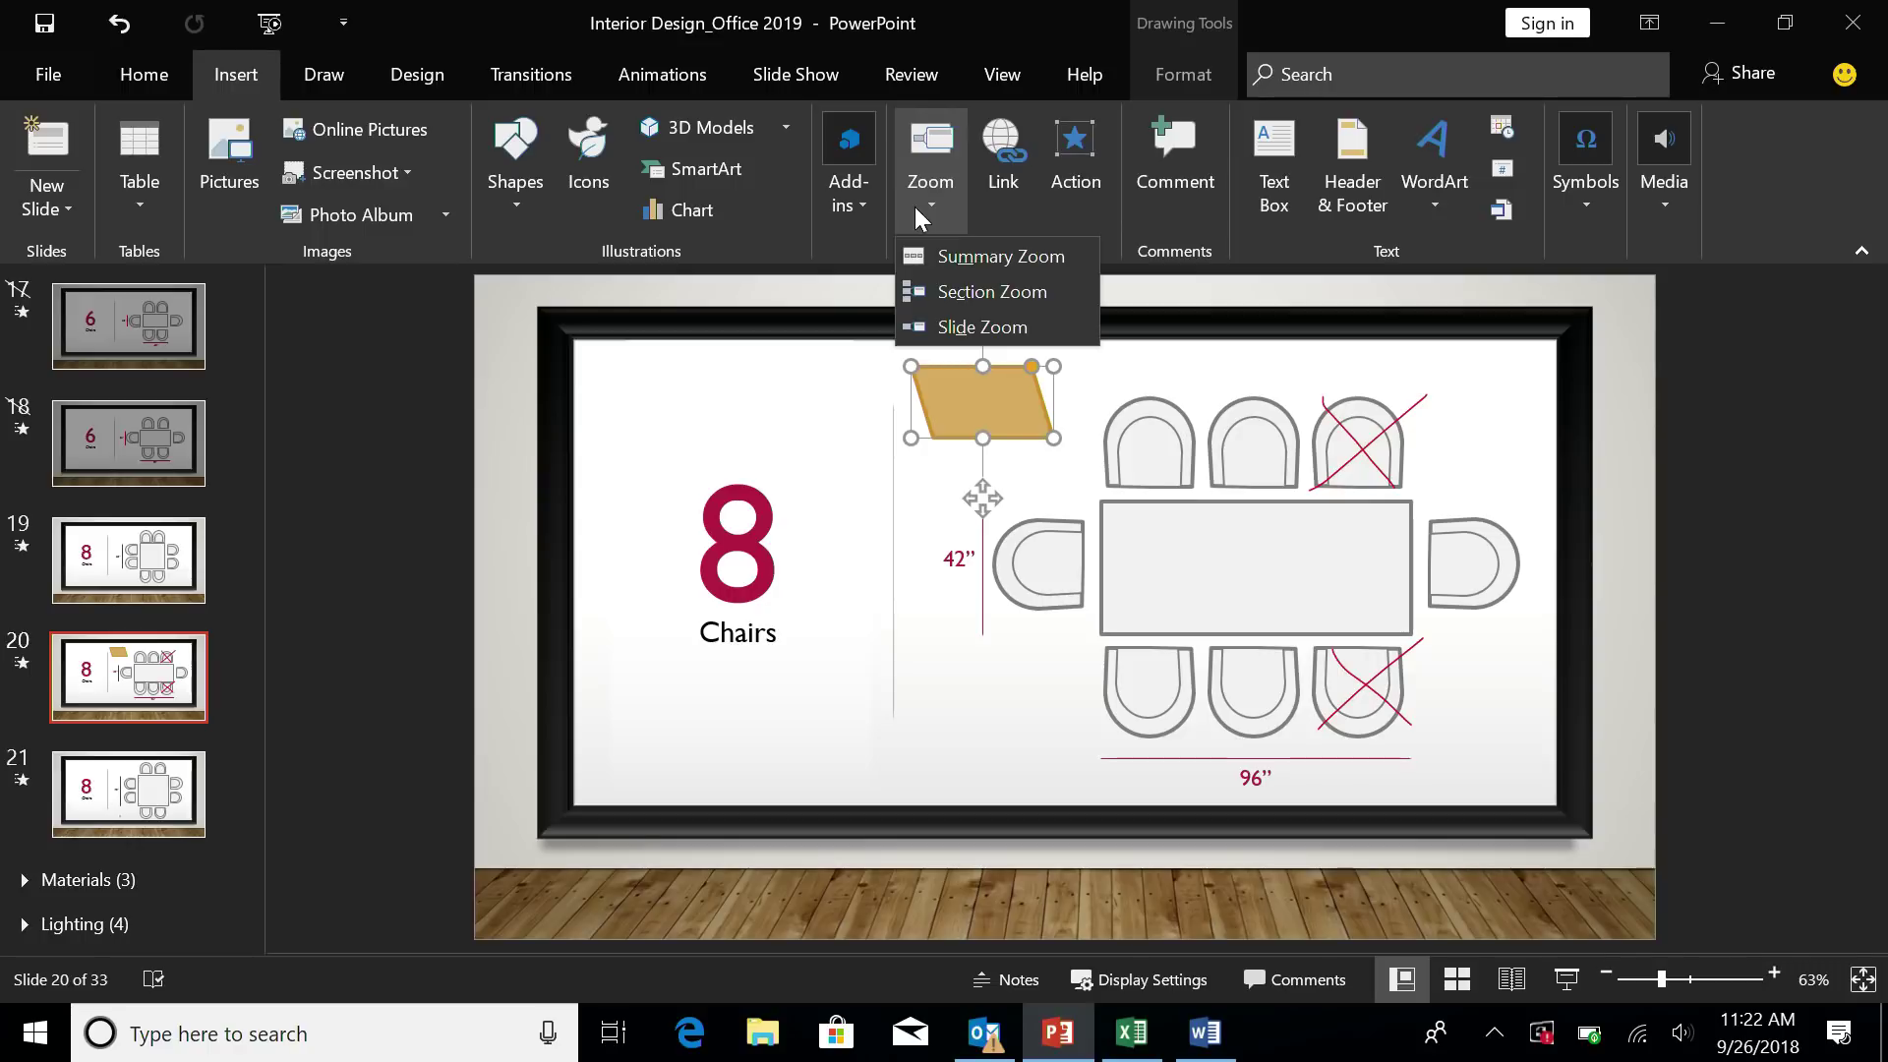
click(939, 328)
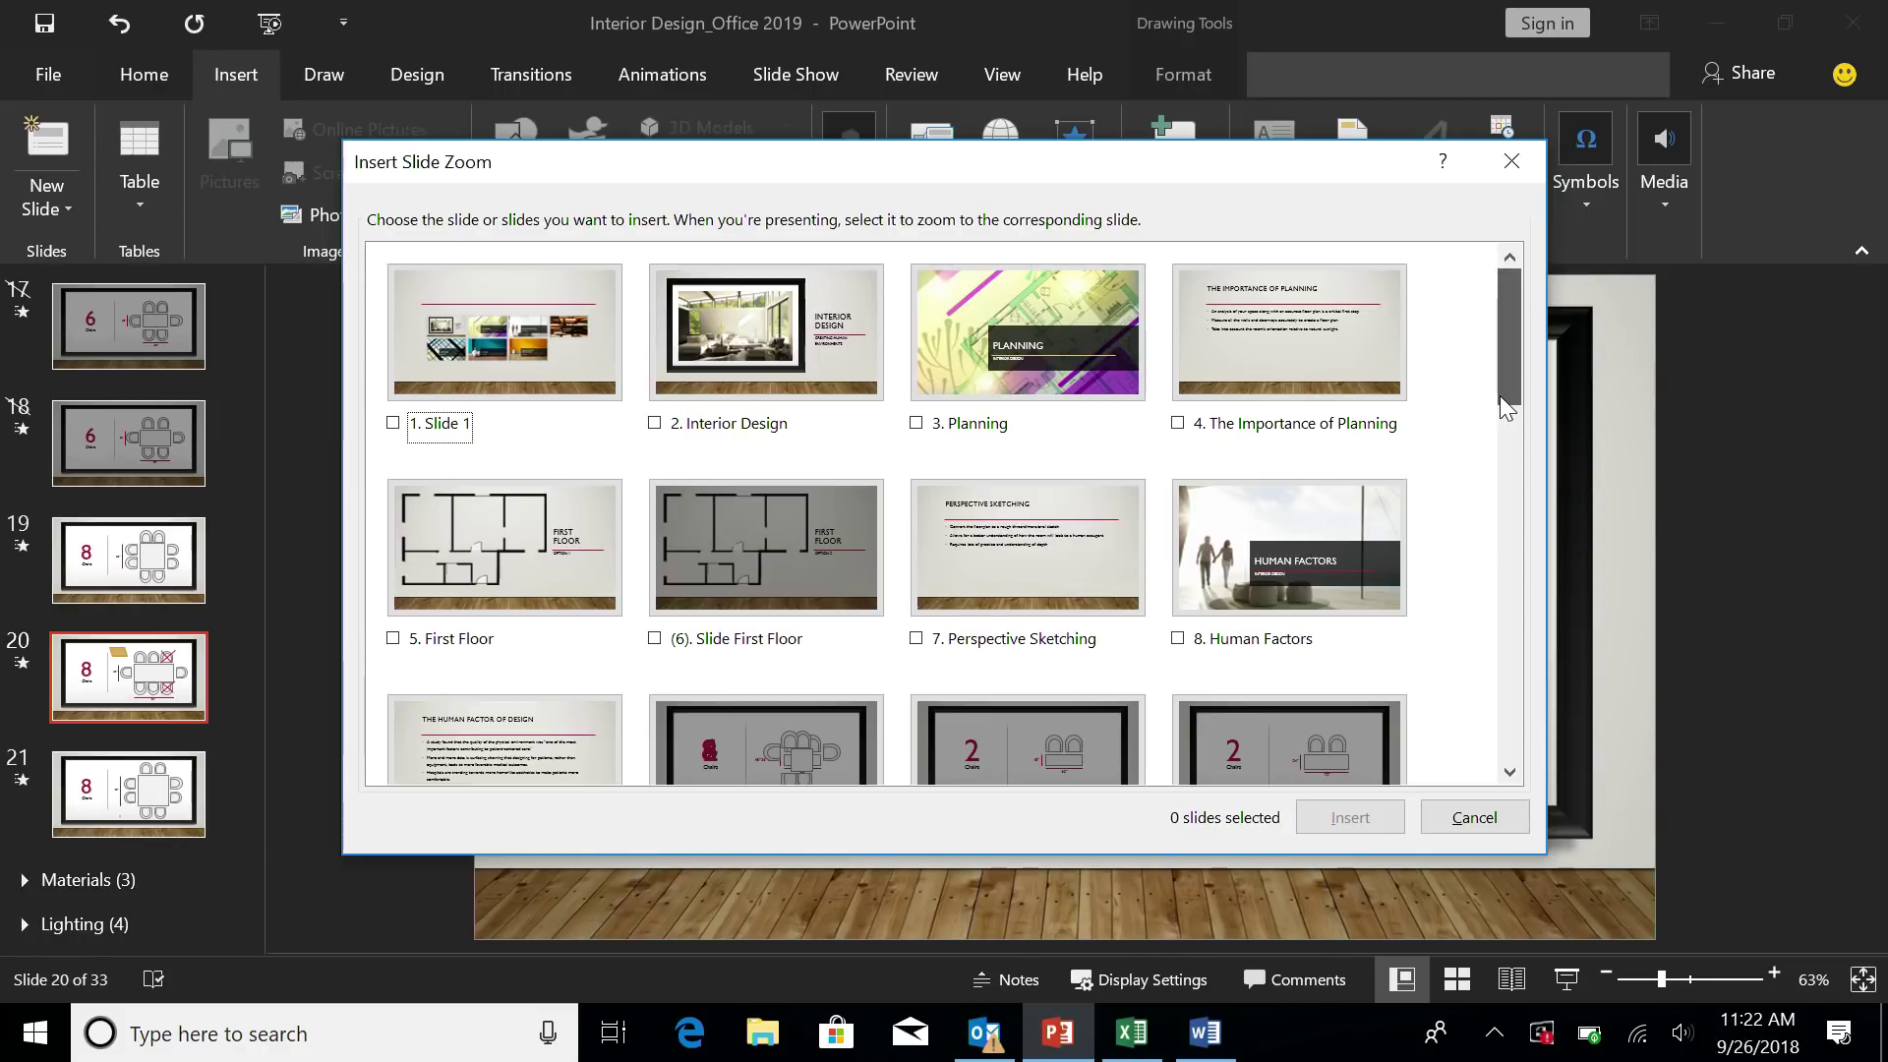
drag(1501, 397, 1498, 557)
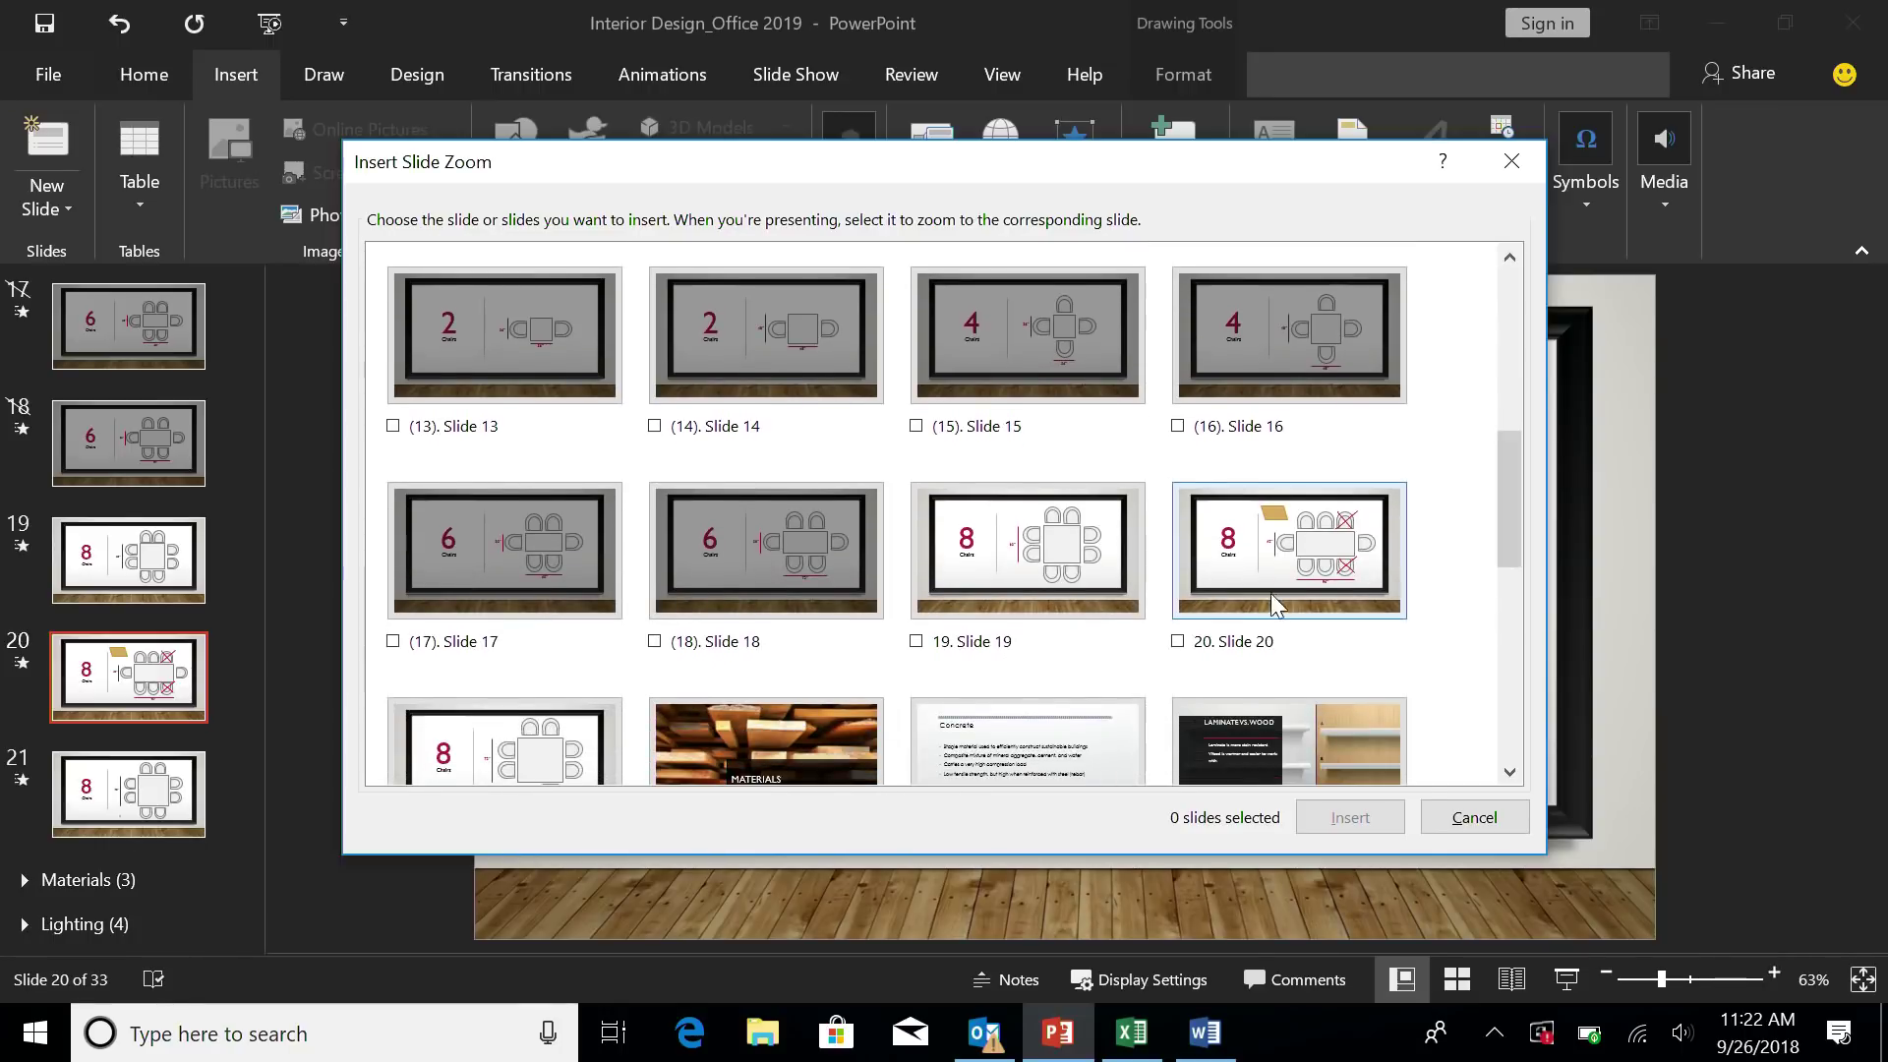
click(1178, 641)
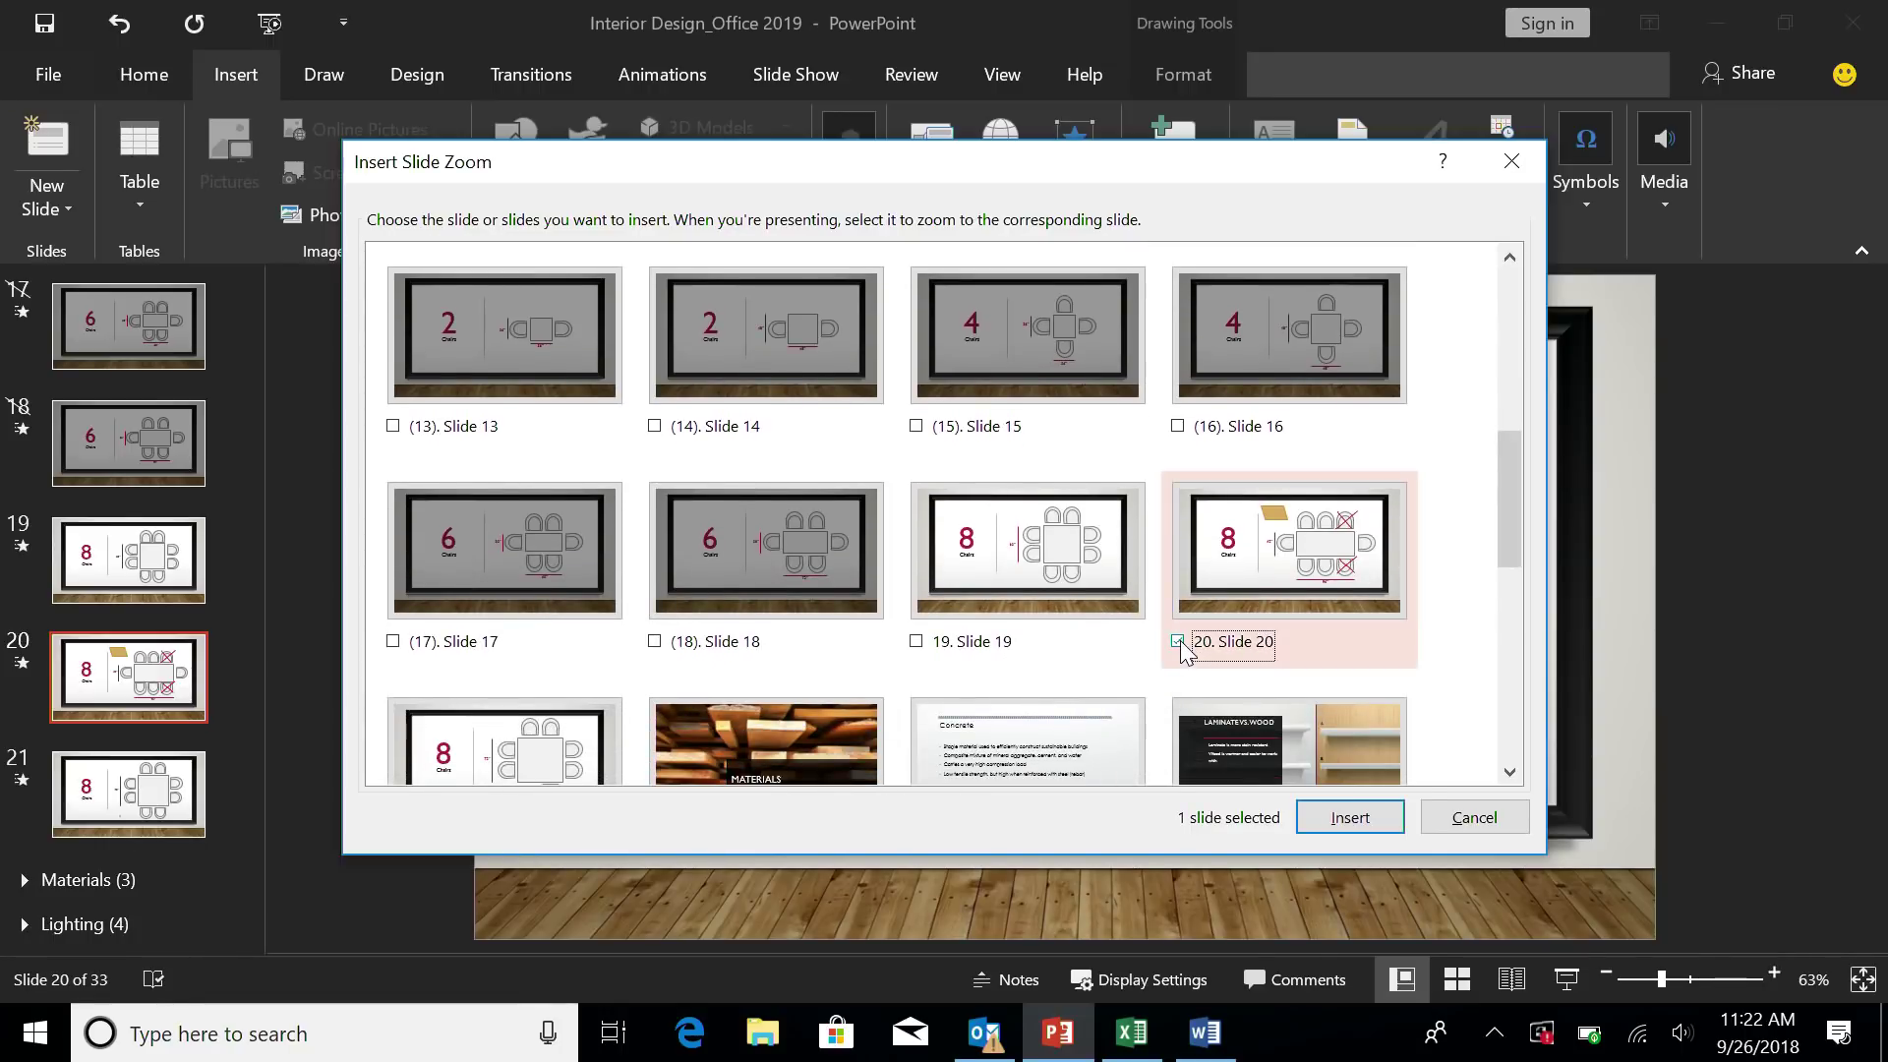
click(1322, 817)
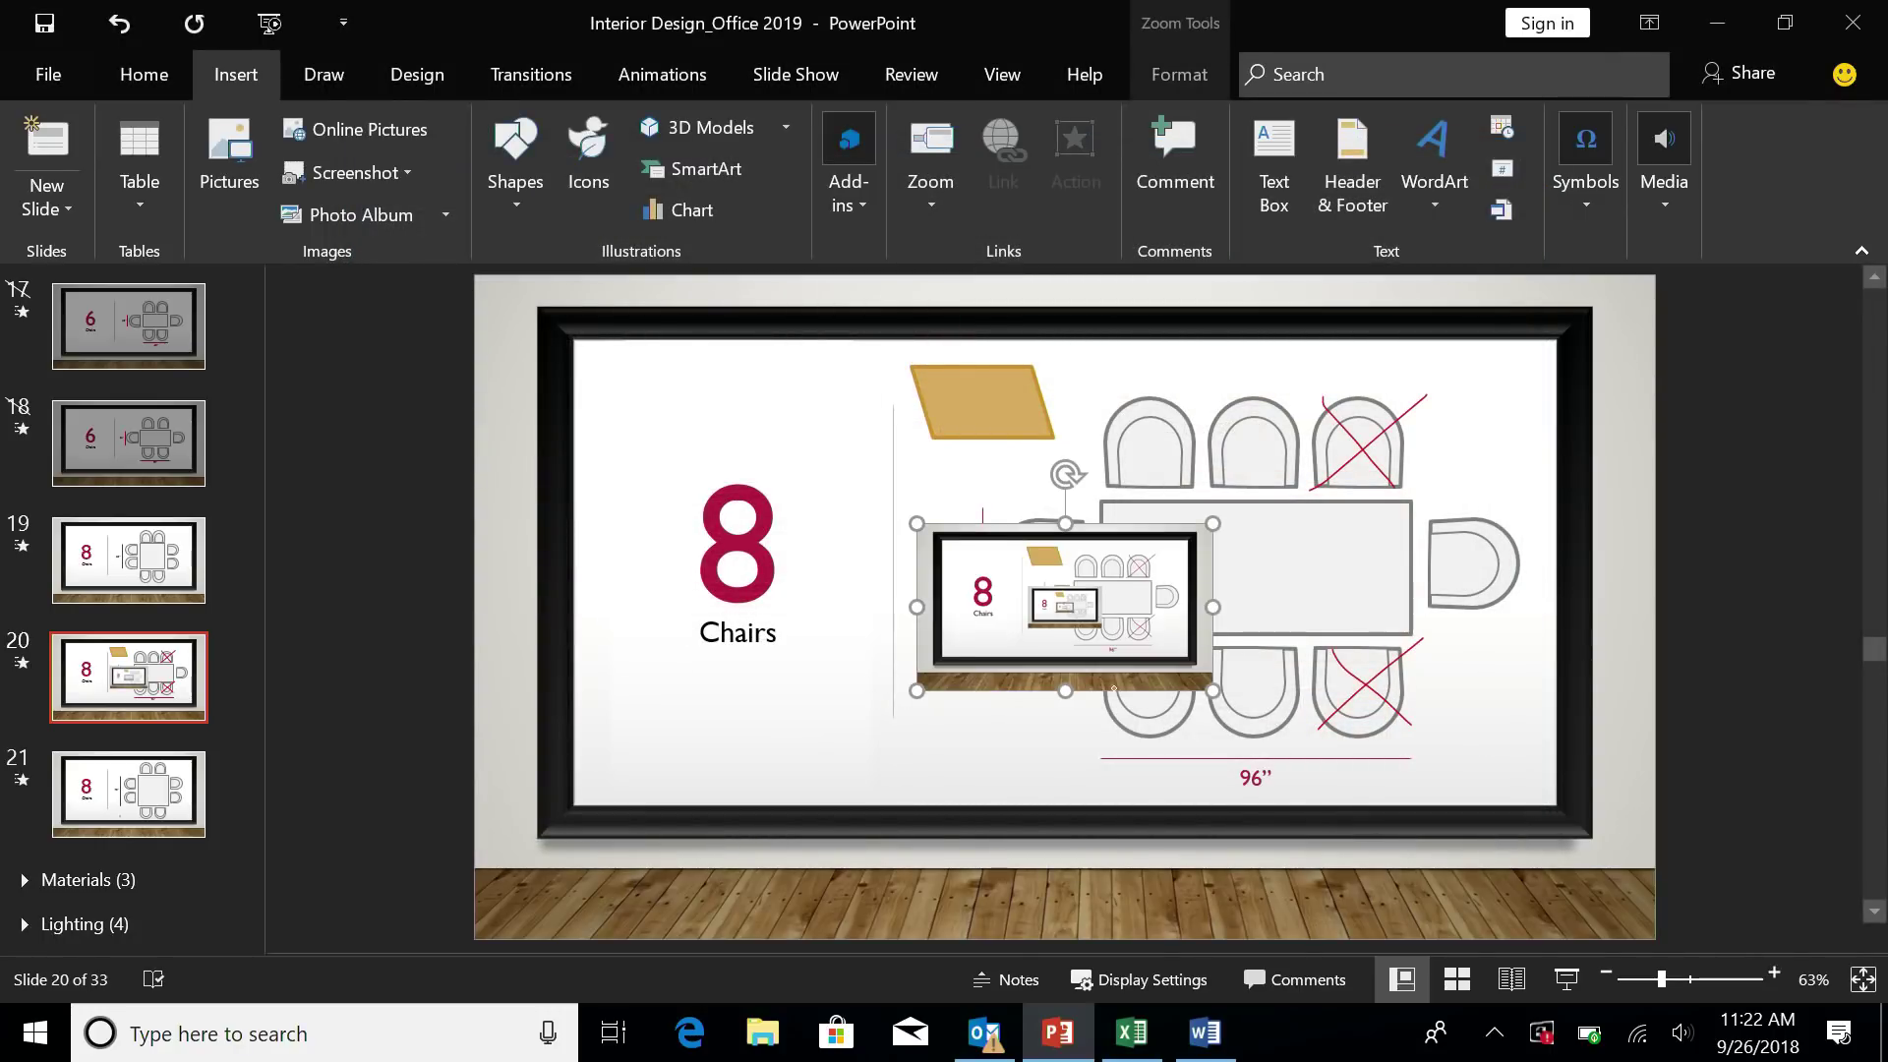
key(Escape)
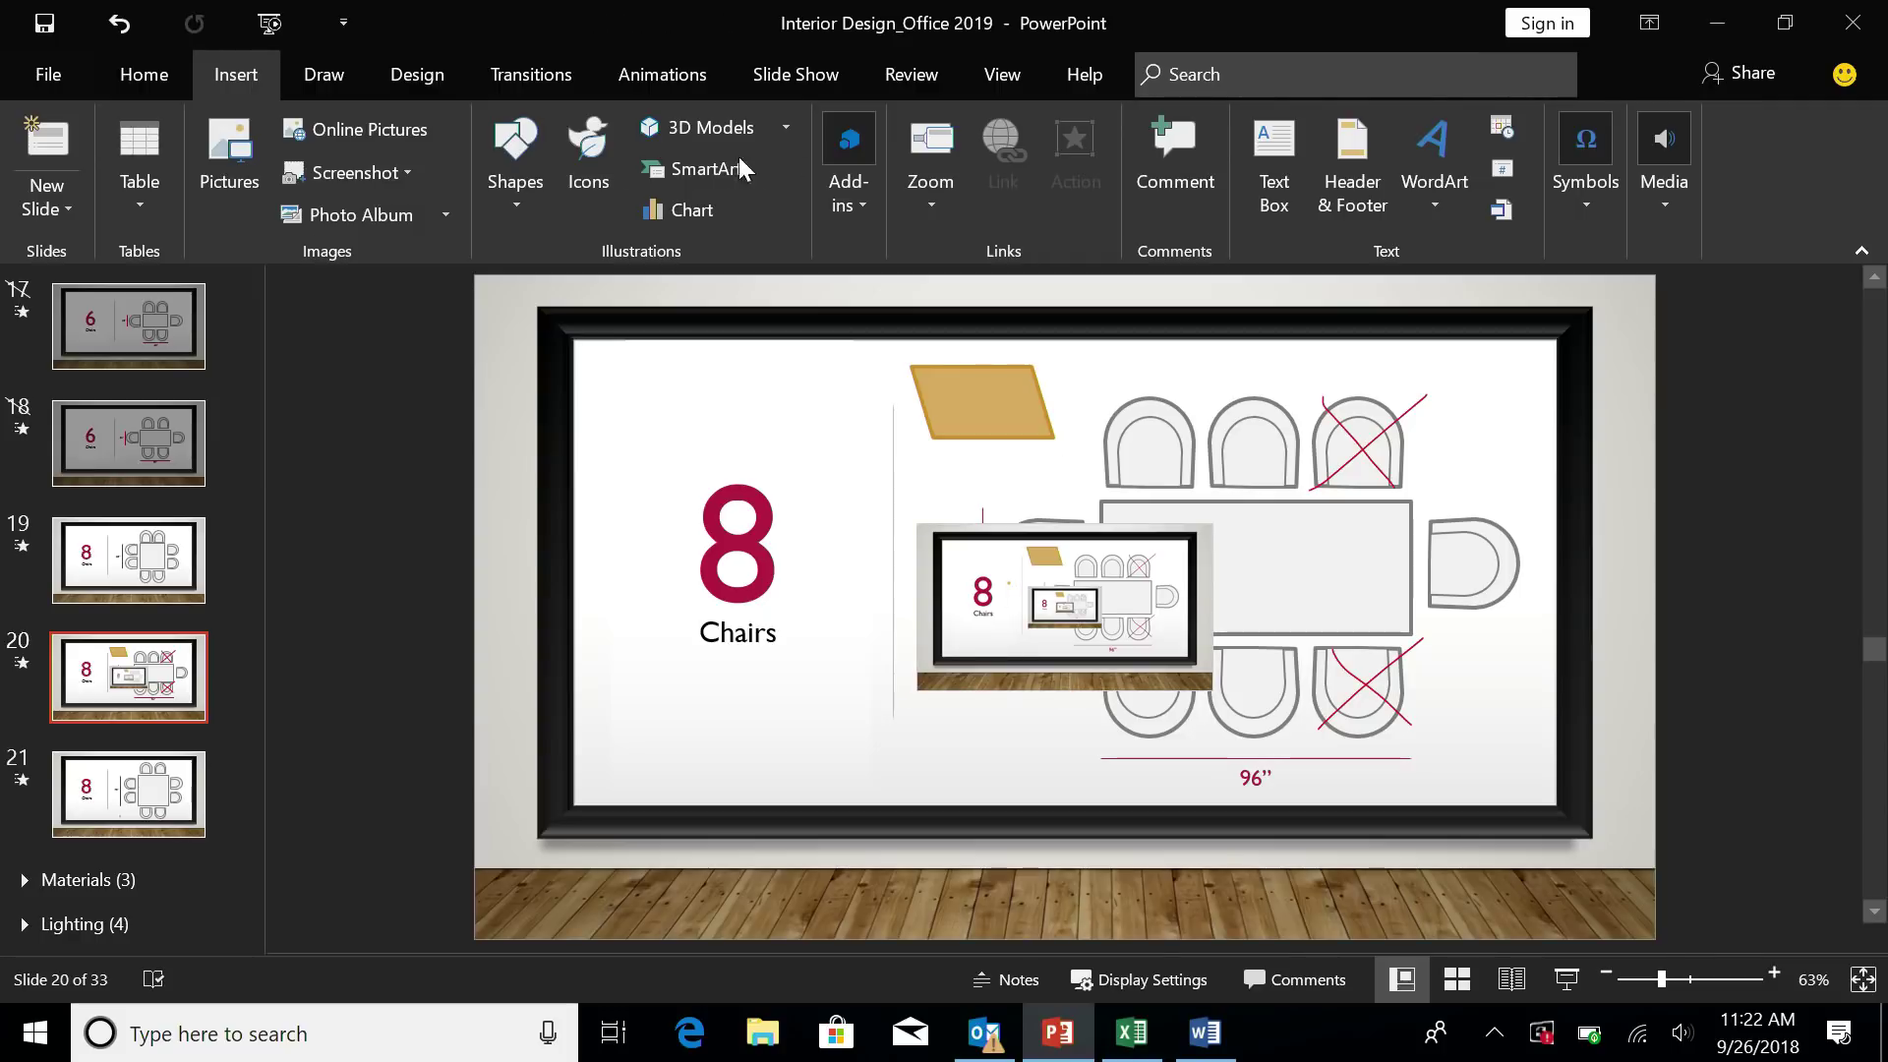
- Delete the existing slide zoom from the slide
click(347, 67)
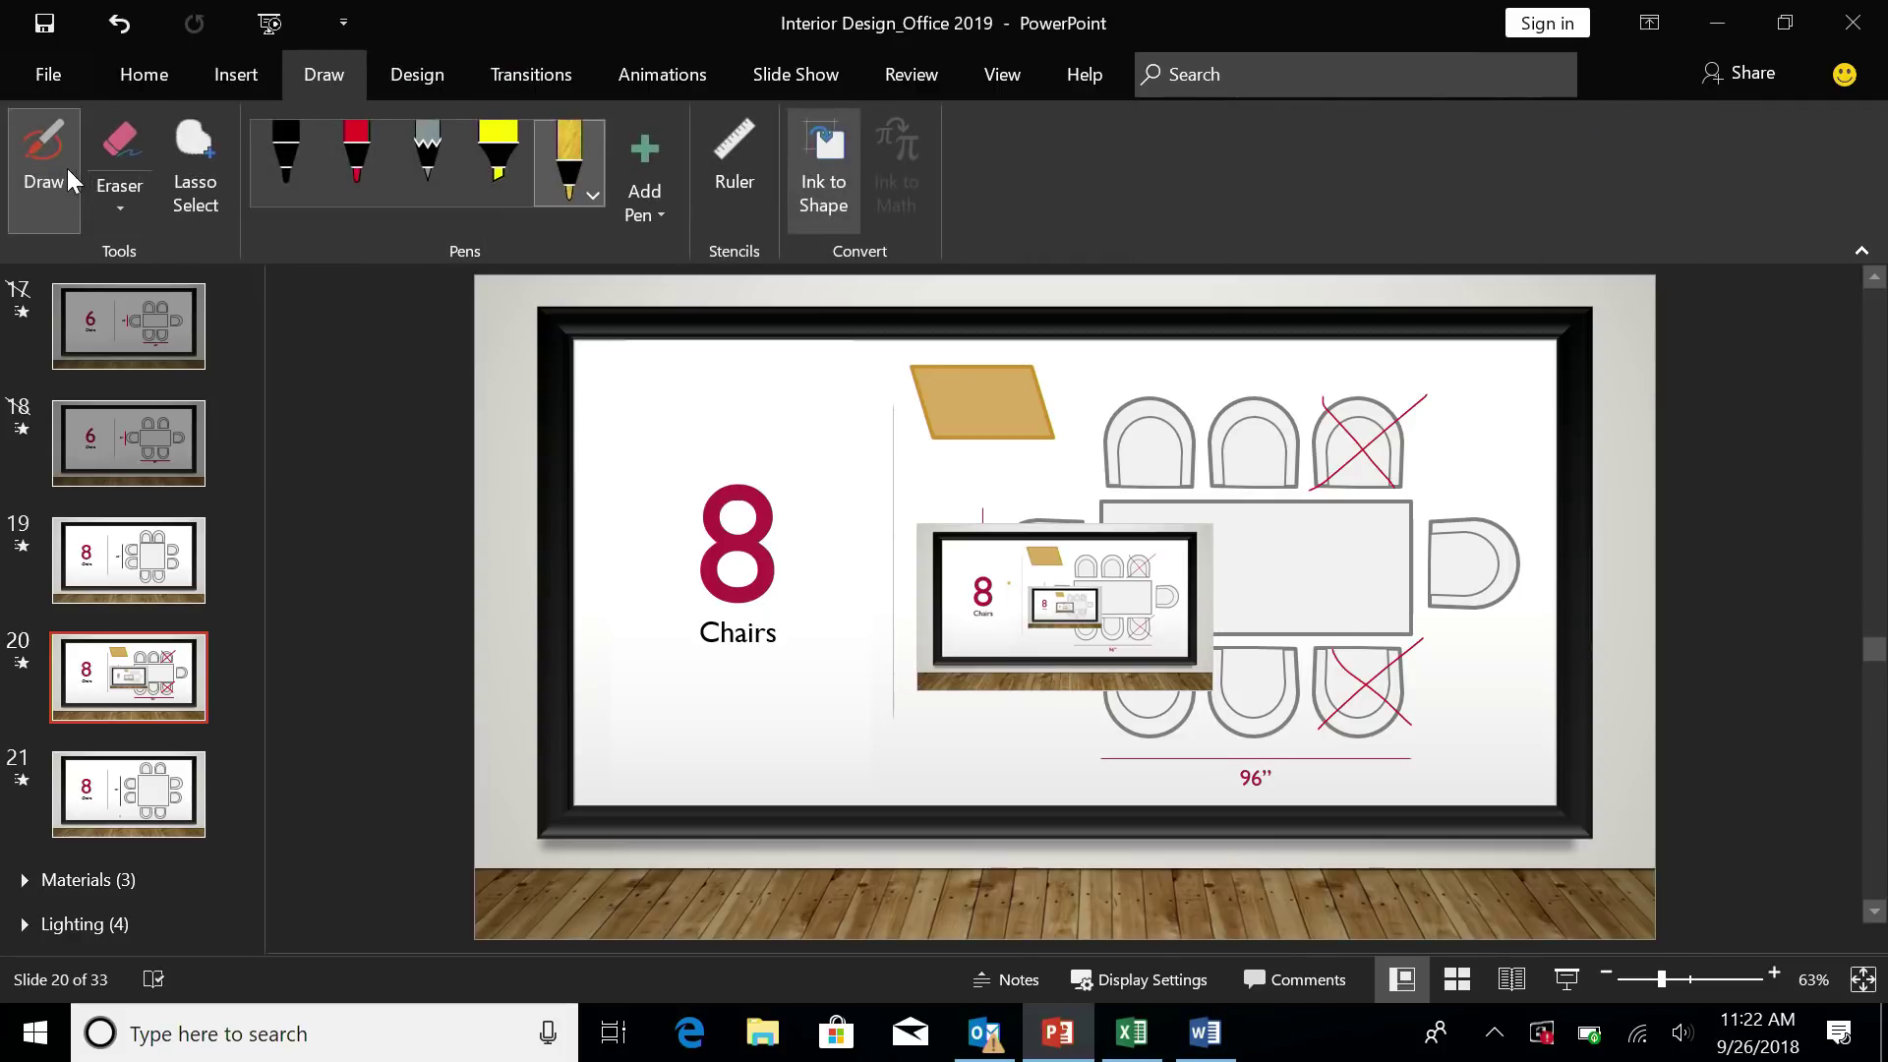
click(1080, 544)
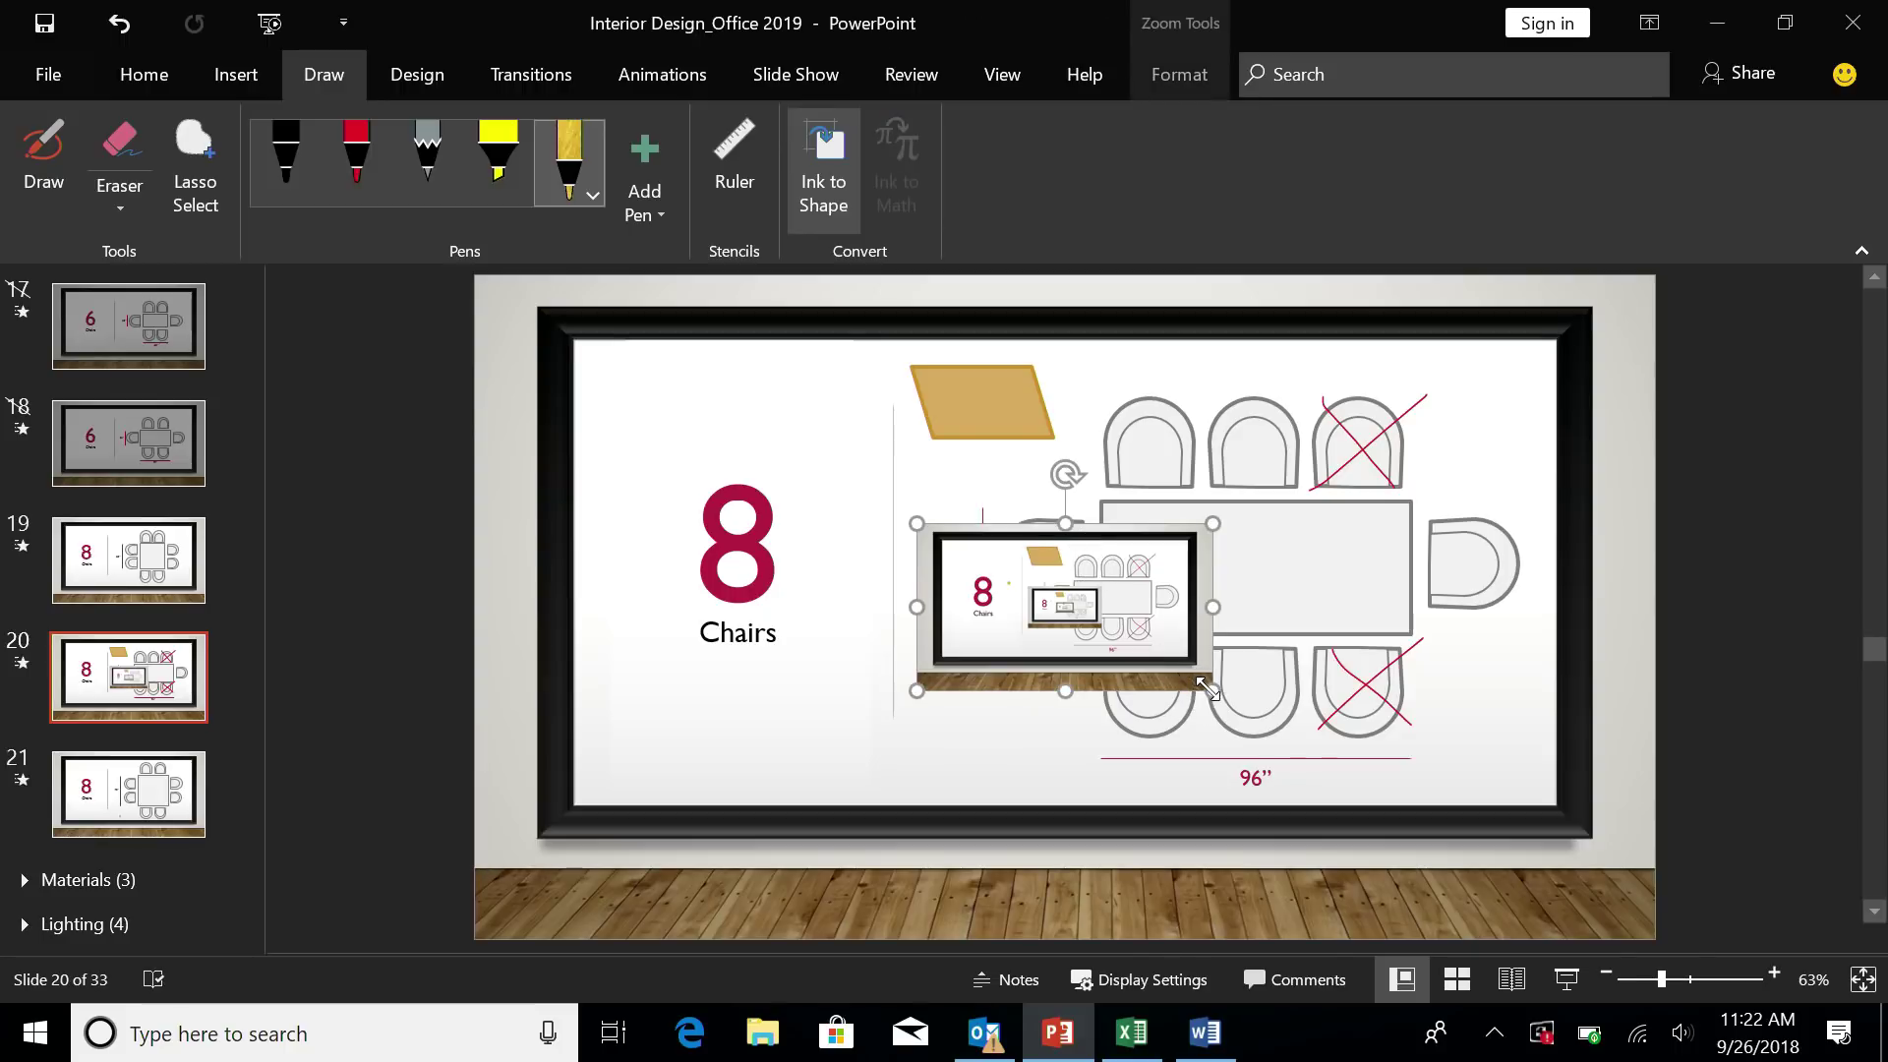
key(Delete)
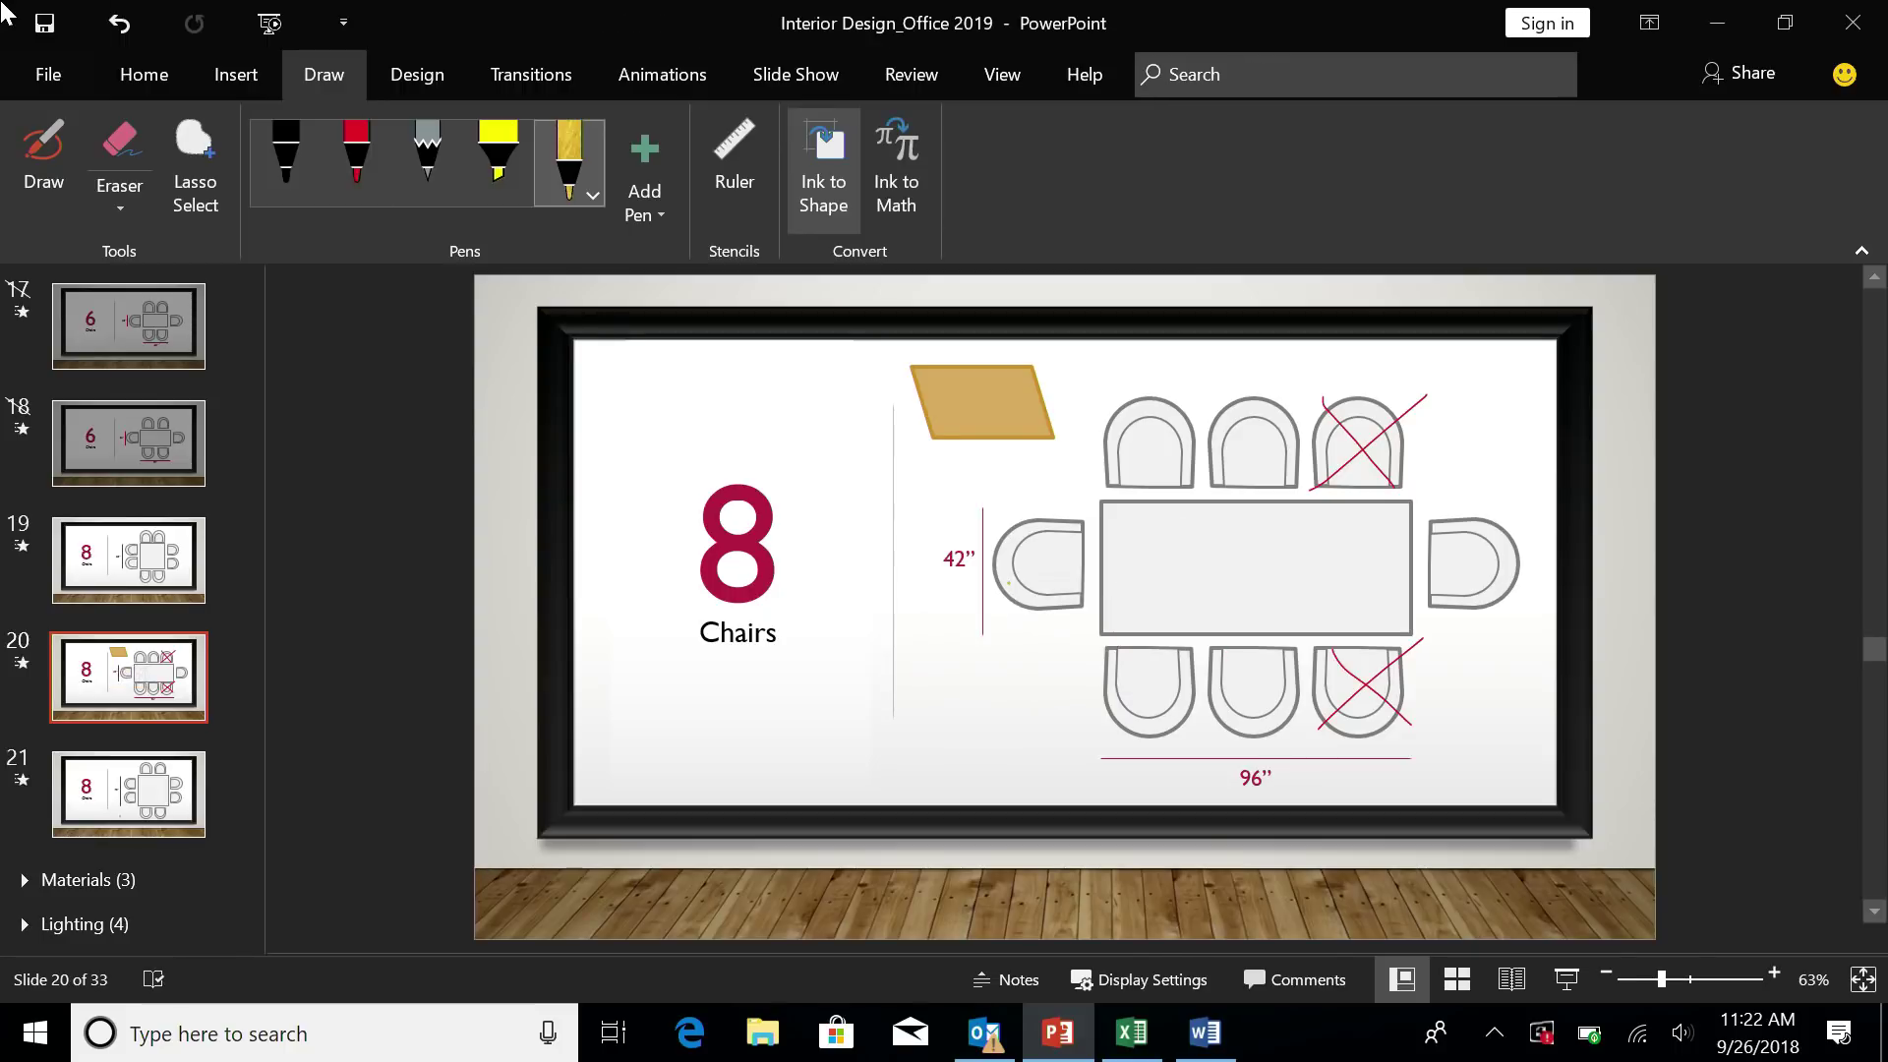
- Insert a Slide Zoom to '24. Laminate vs. Wood', shrink it, and move it above the table
click(215, 83)
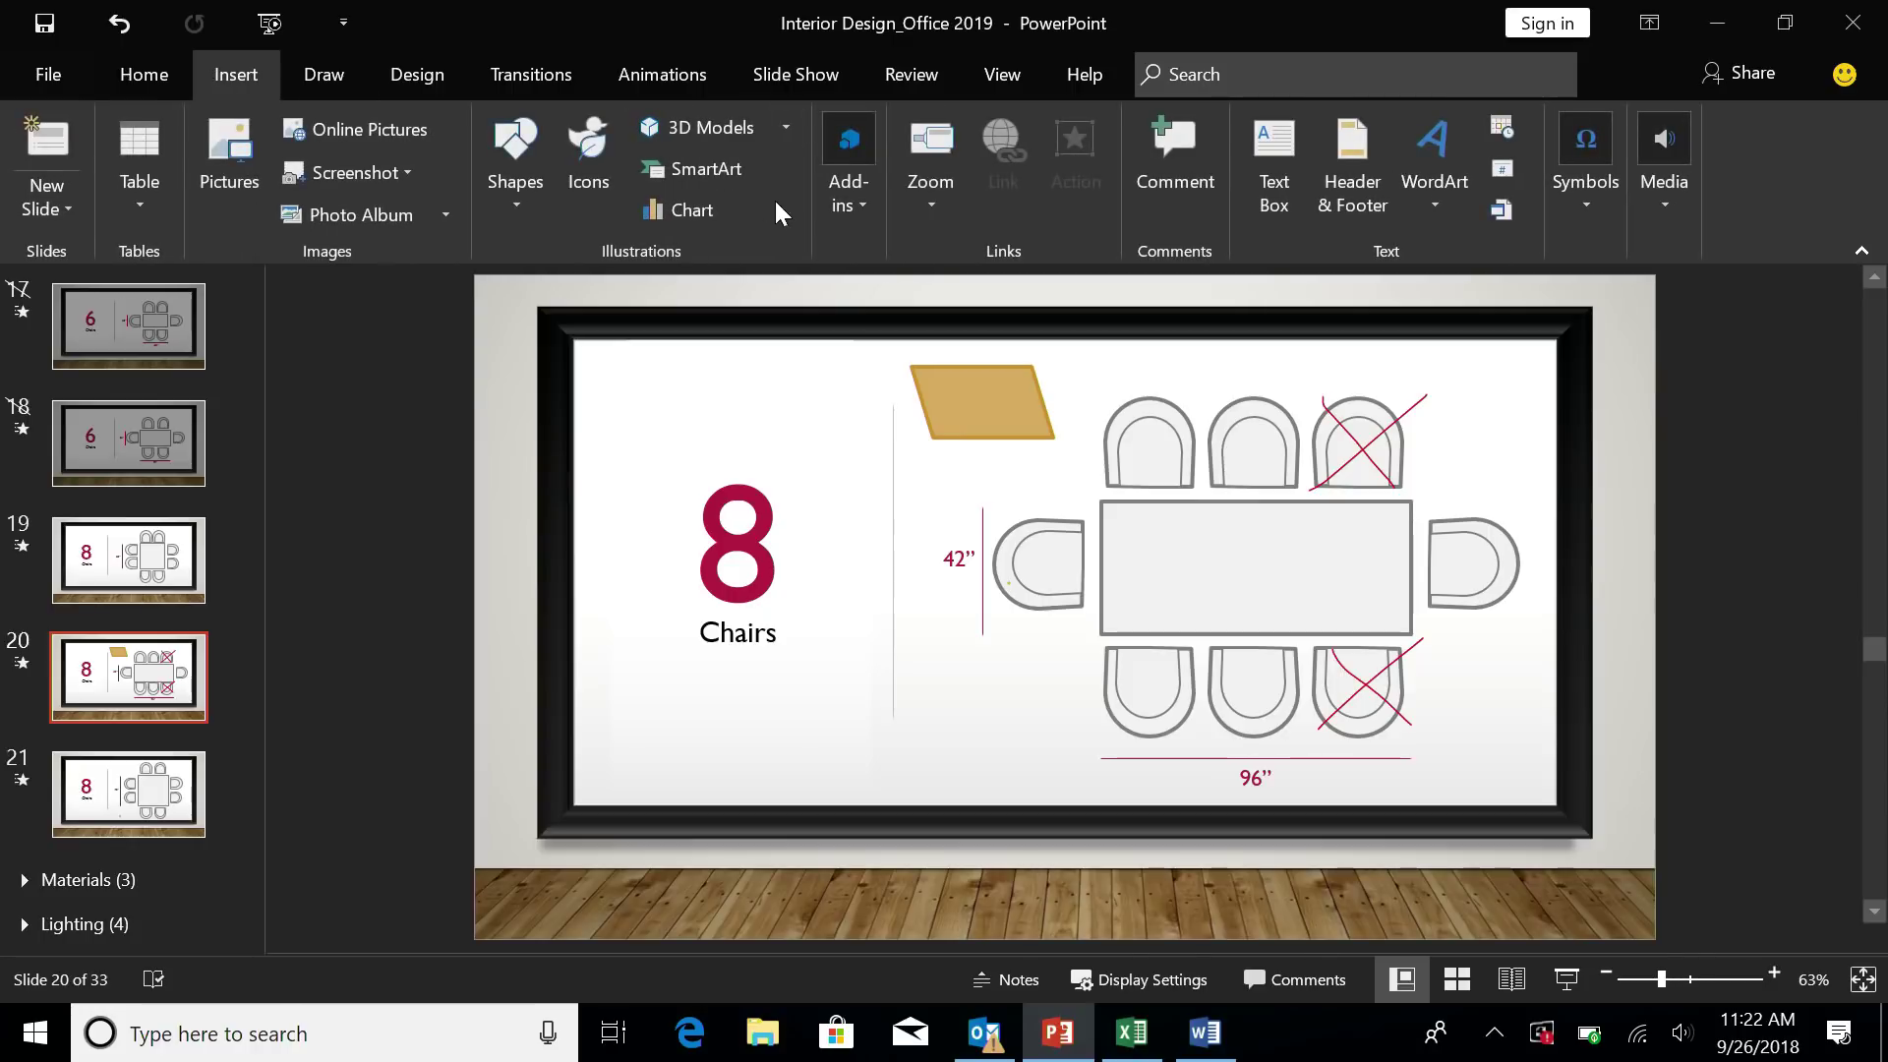
click(914, 191)
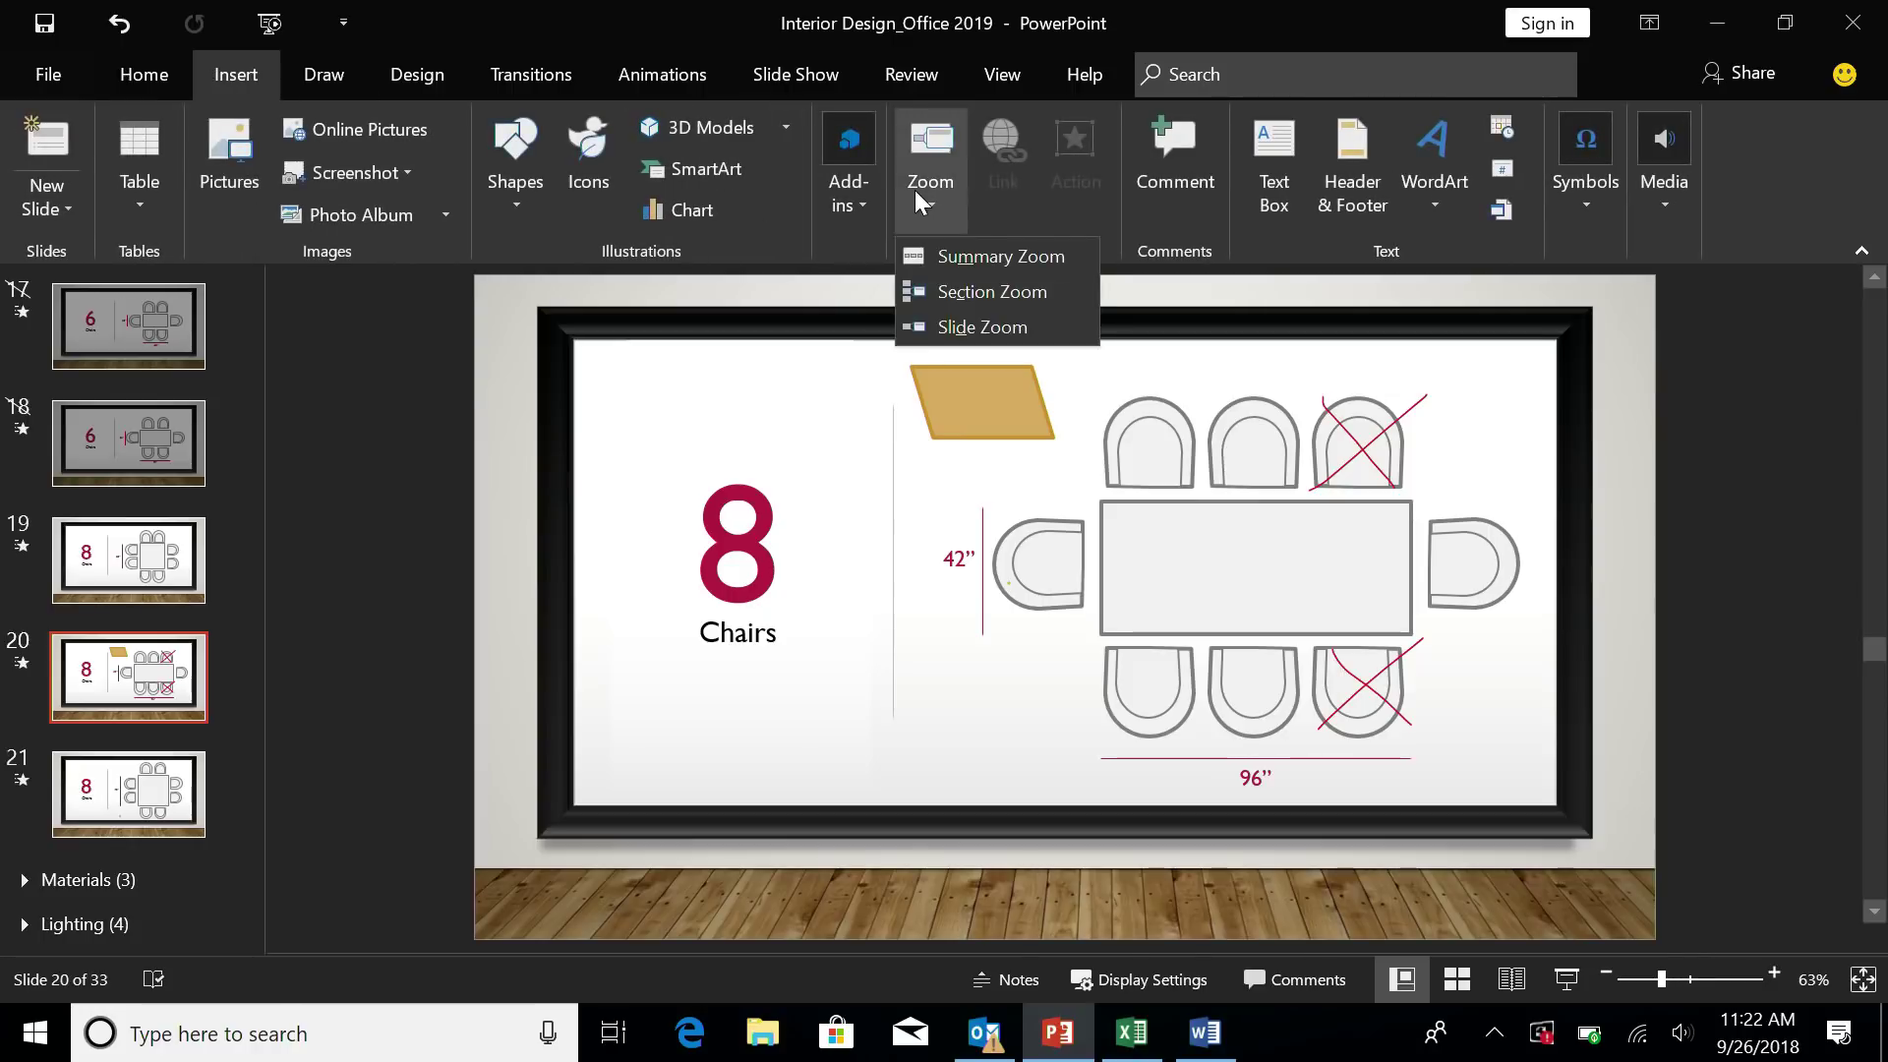
click(969, 328)
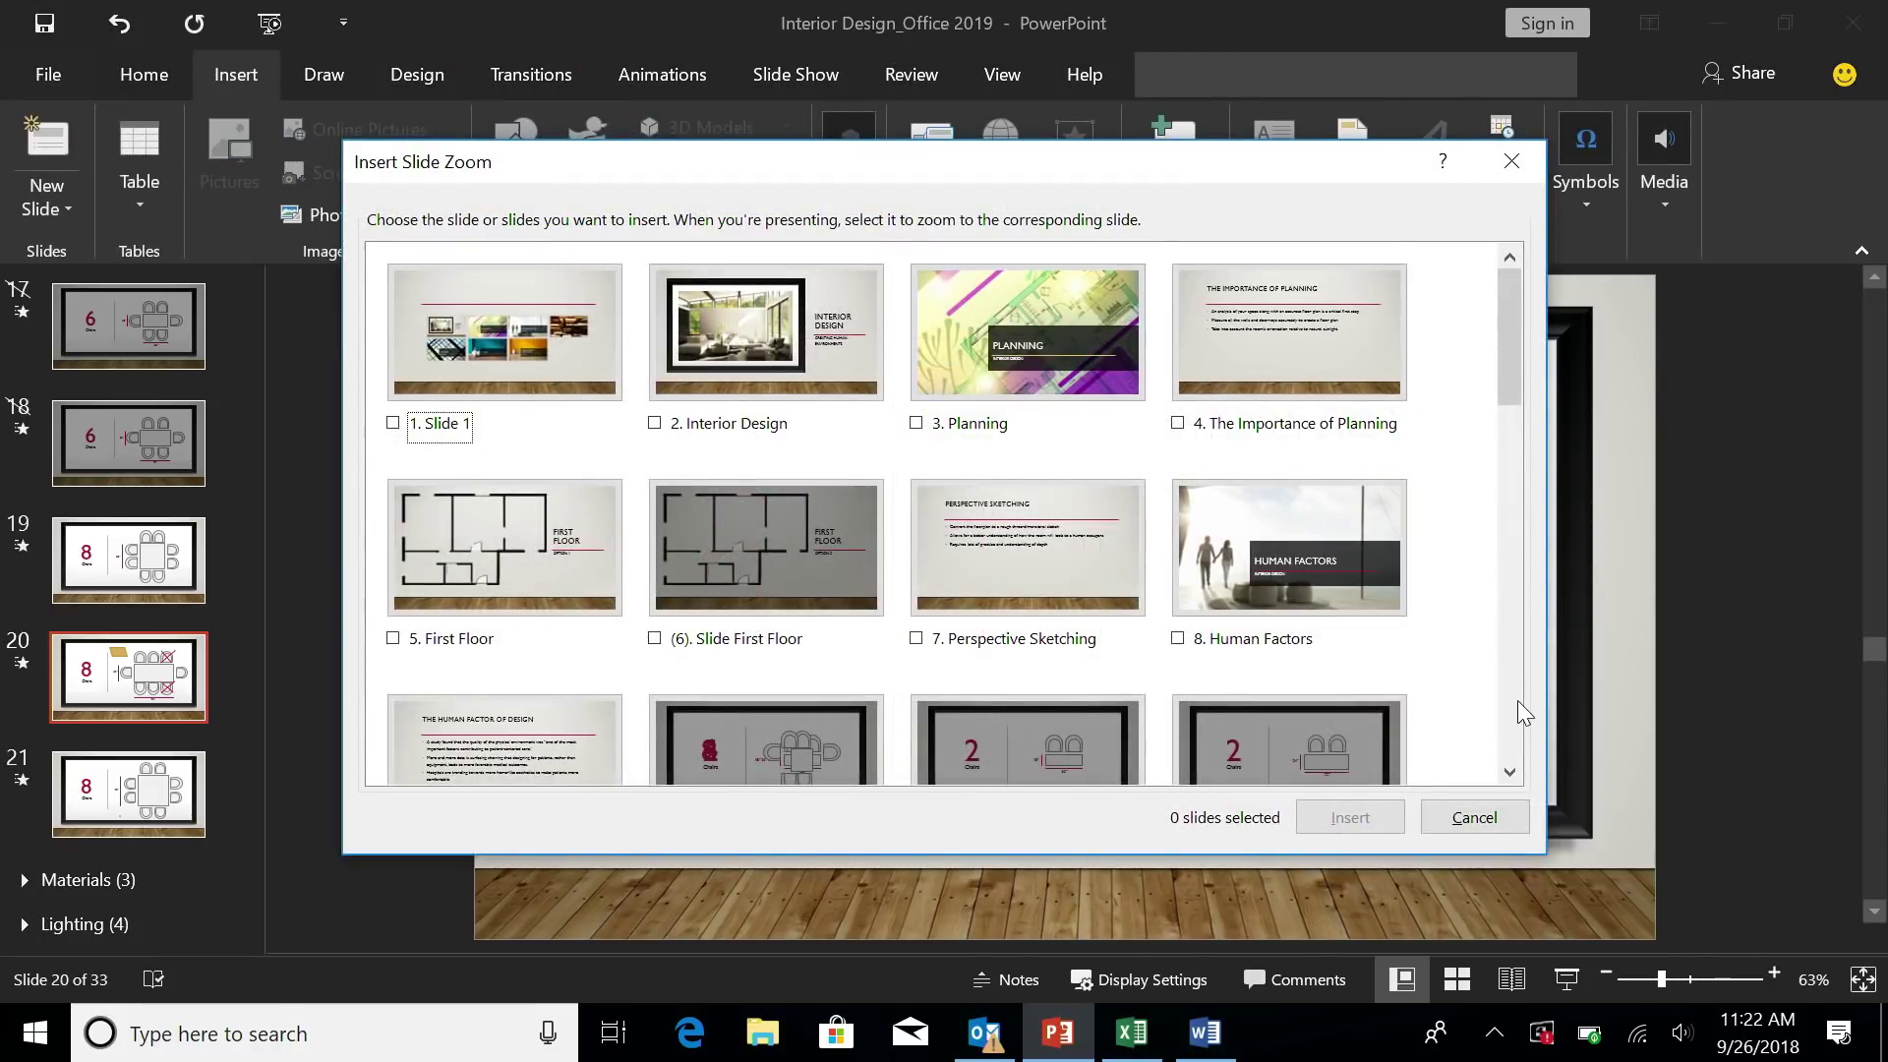
scroll(1519, 700, down, 10)
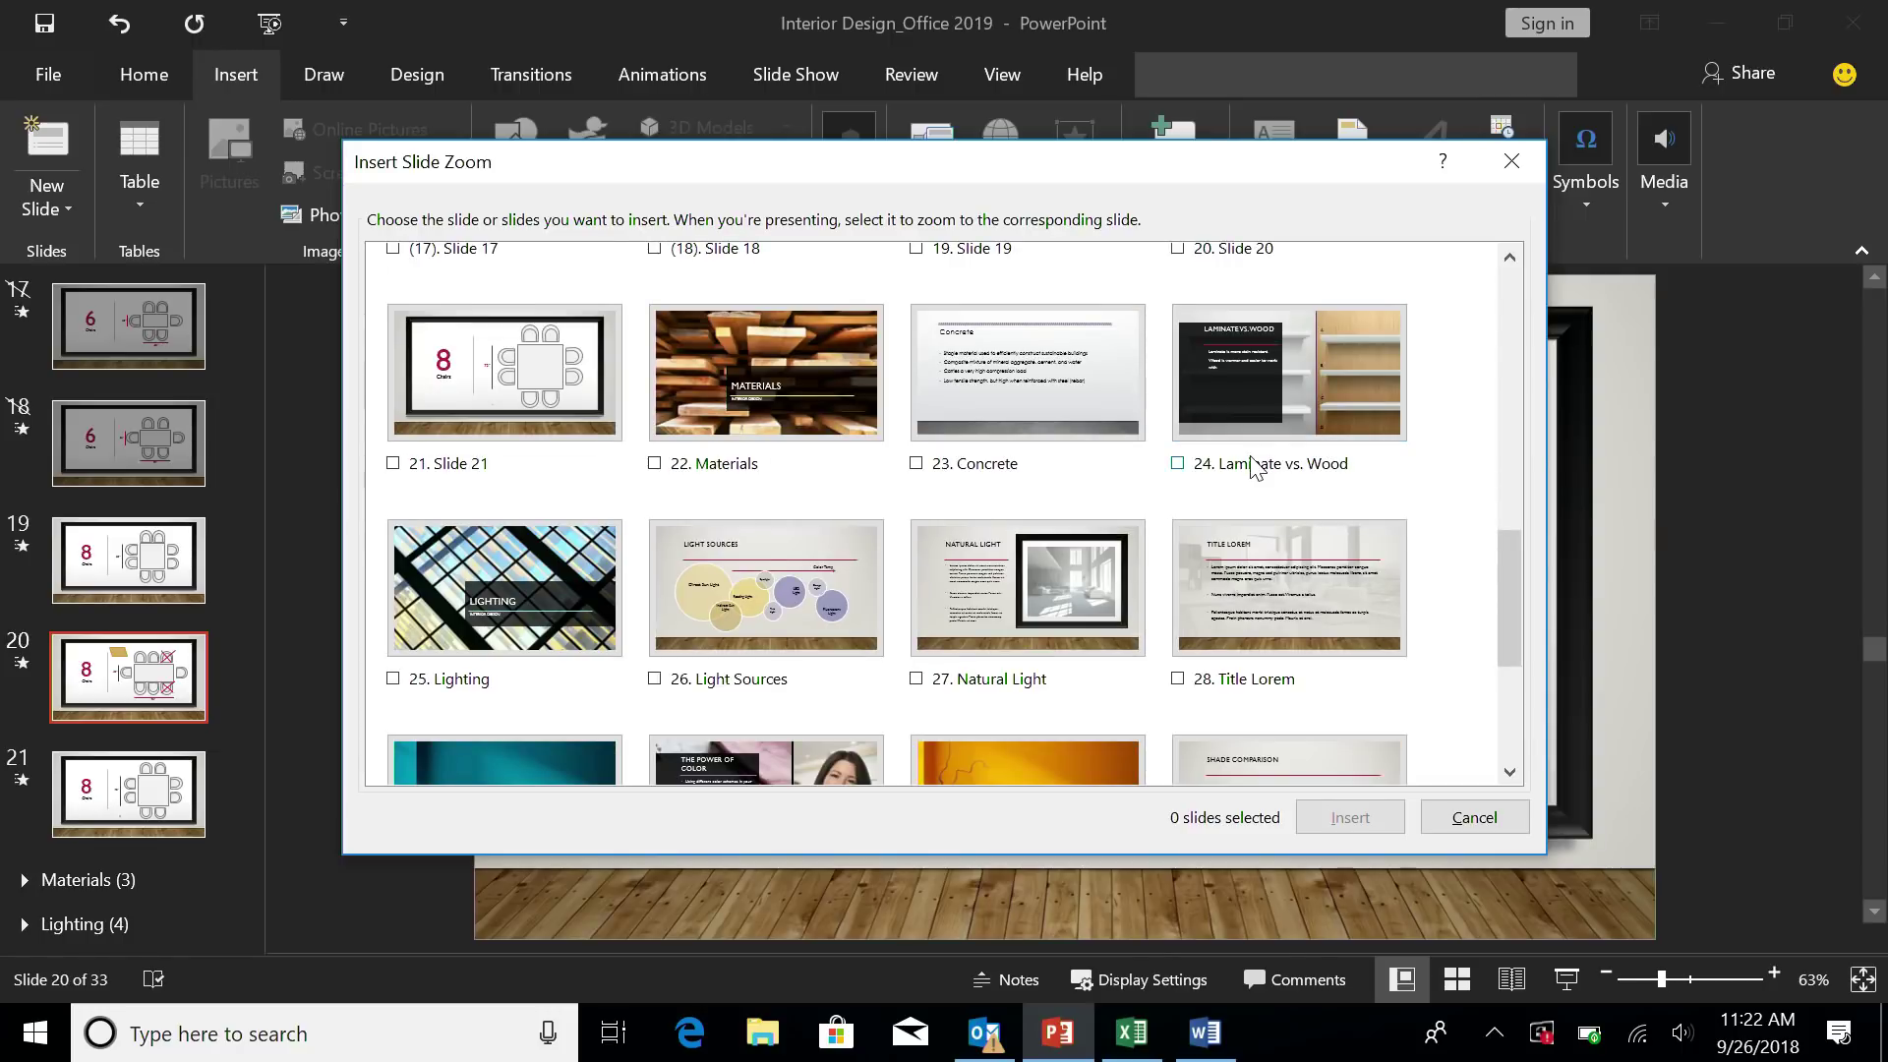
click(1178, 464)
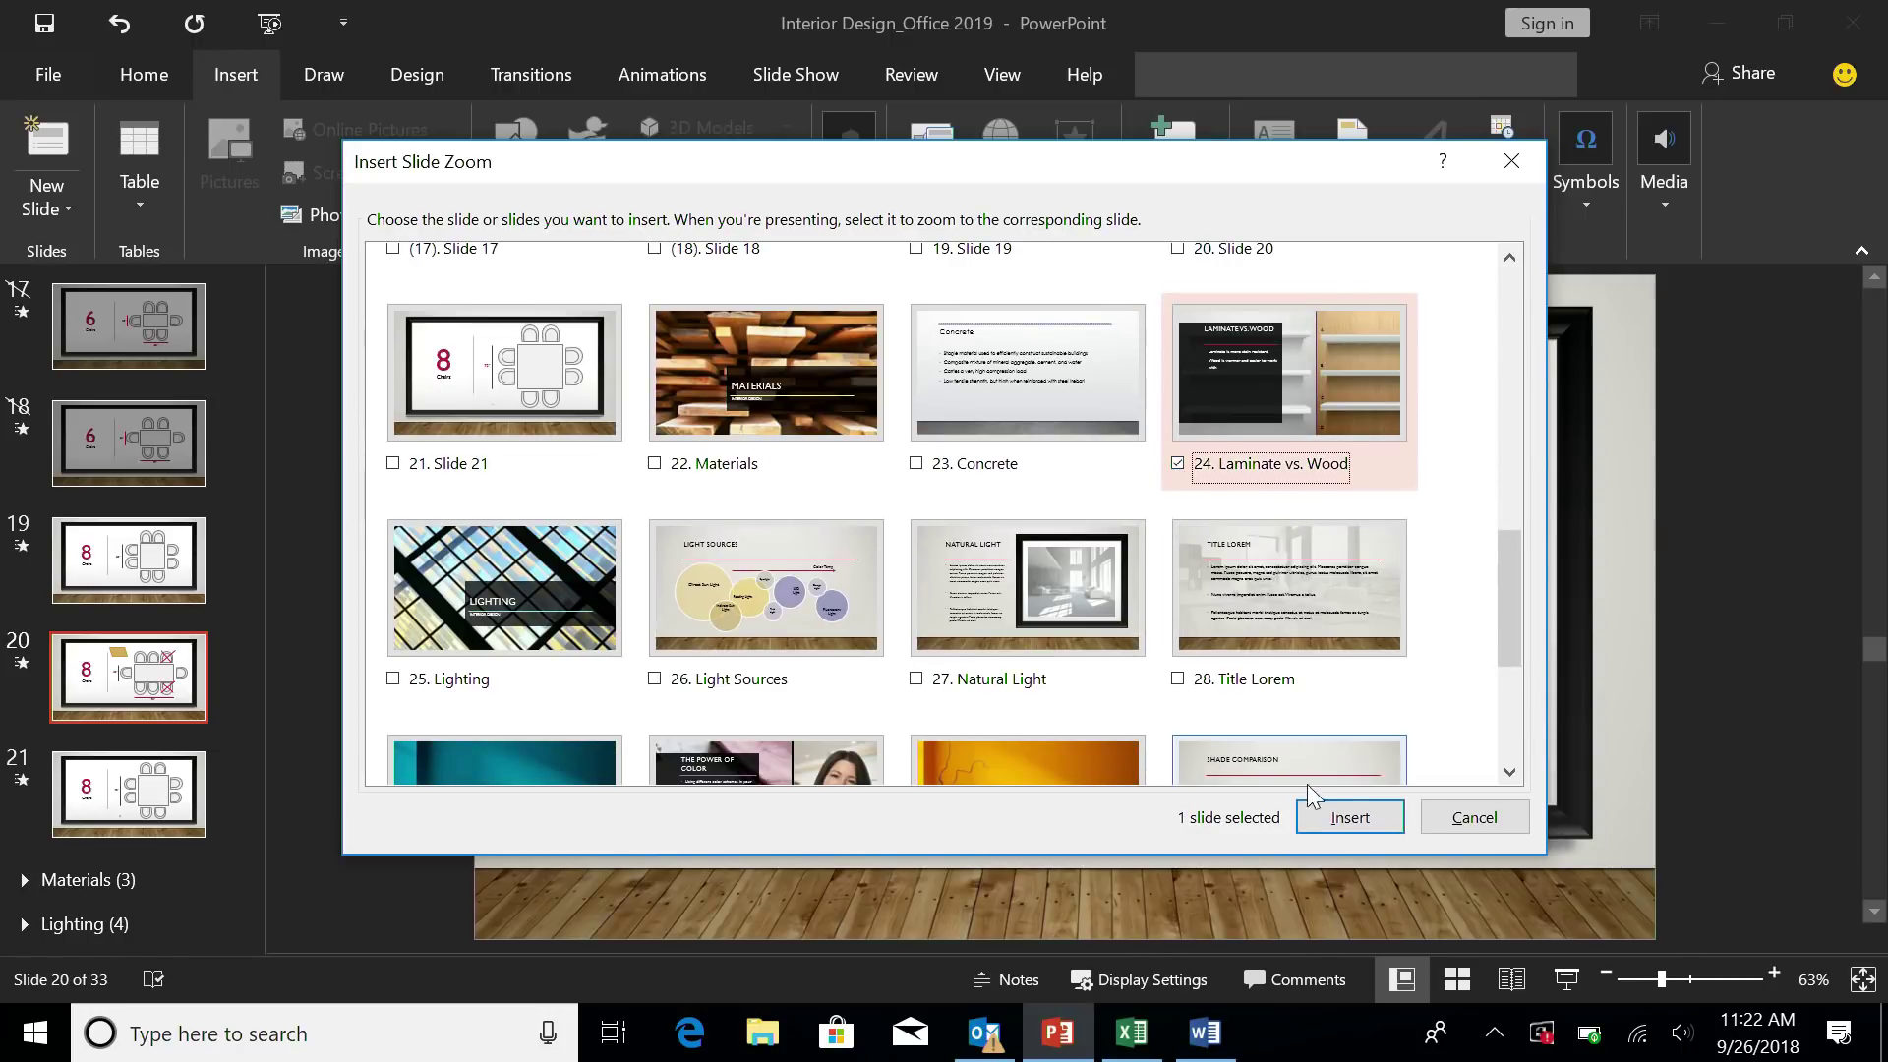
click(1319, 815)
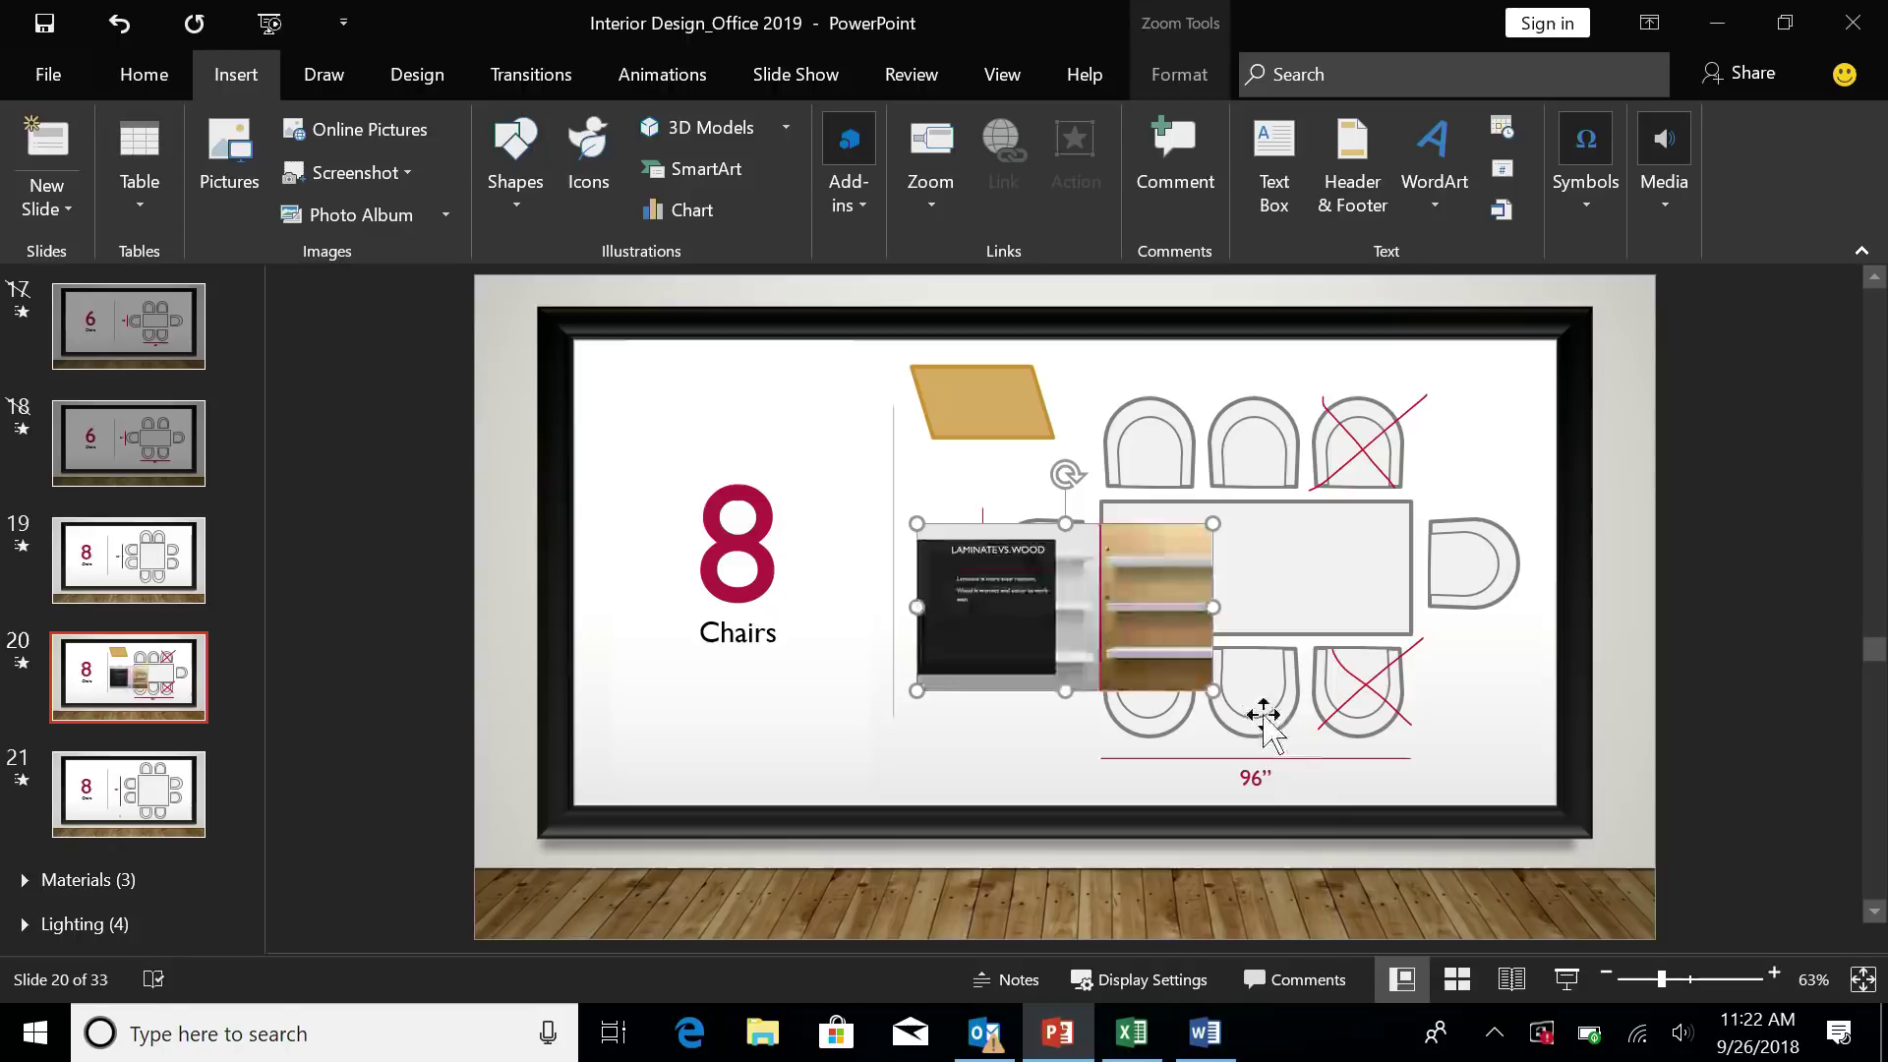
drag(1216, 690, 1101, 628)
drag(1026, 567, 1013, 400)
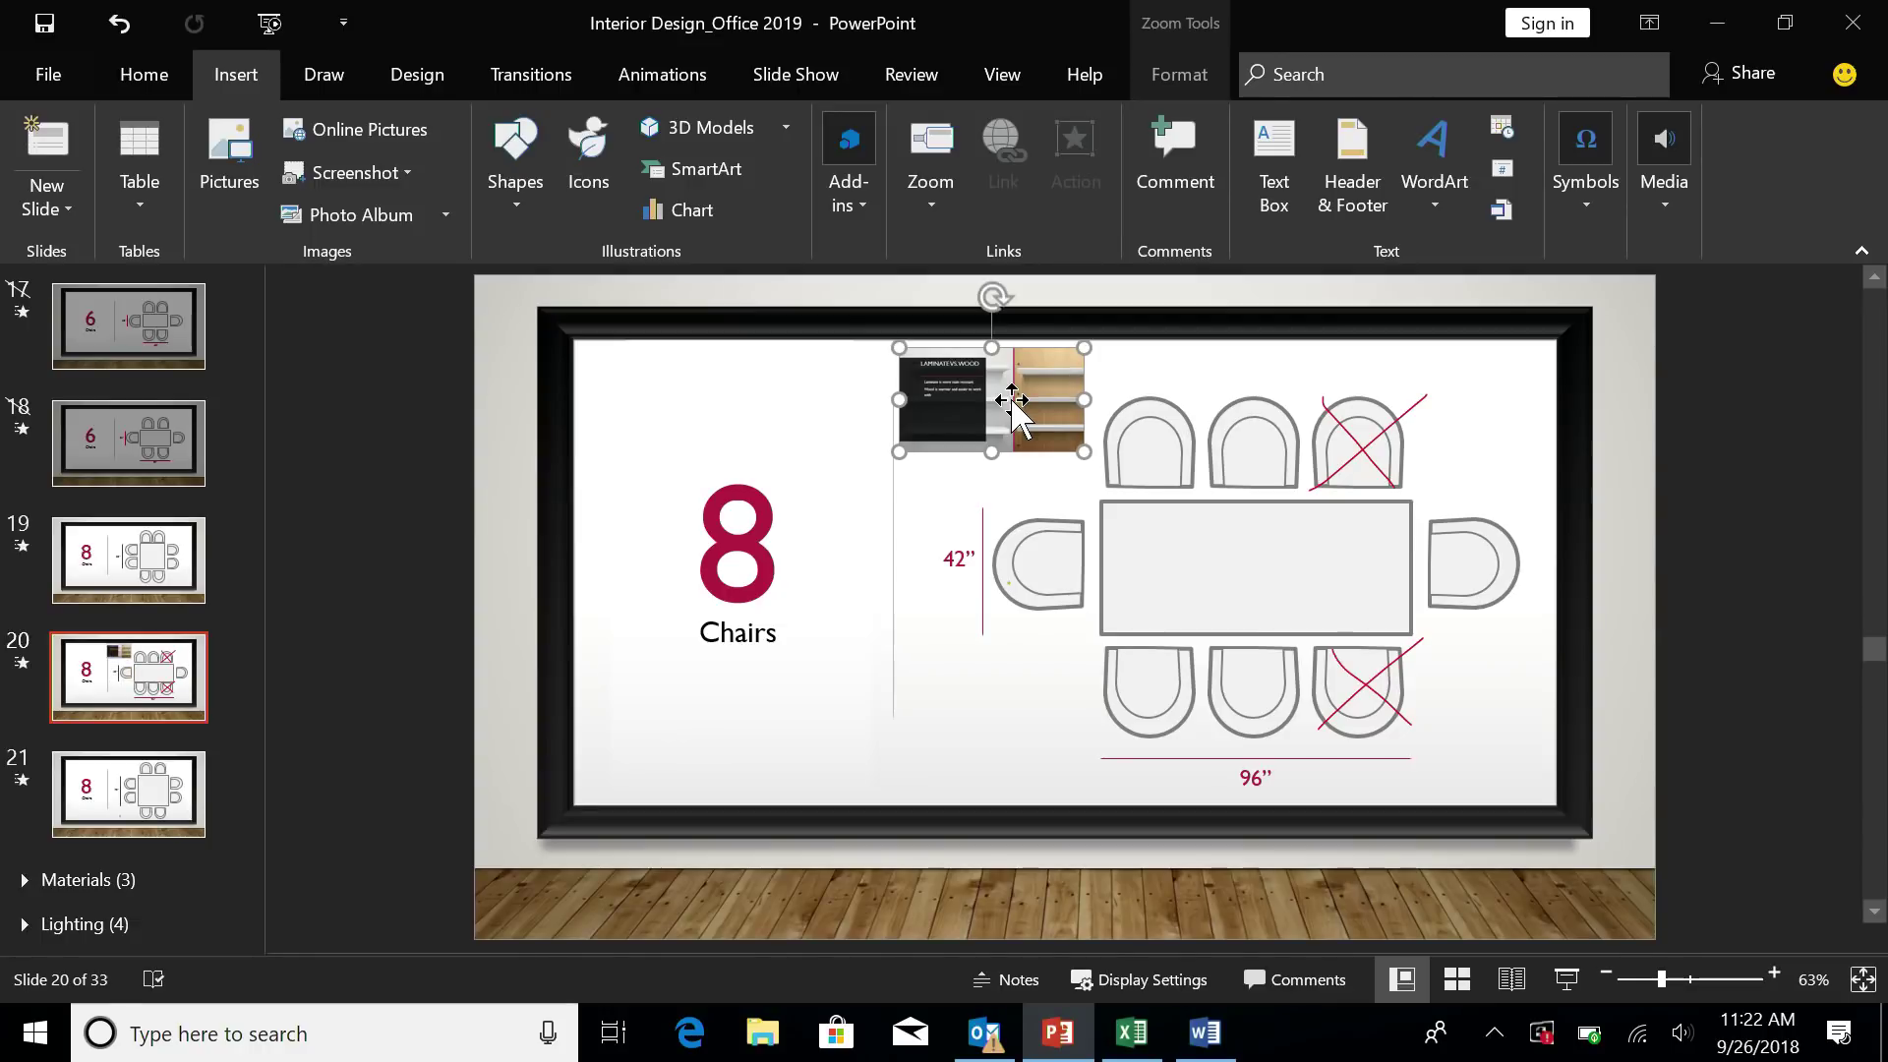
- Give the Laminate vs. Wood zoom the third framed Zoom Style and enable Return to Zoom
click(1150, 66)
click(523, 169)
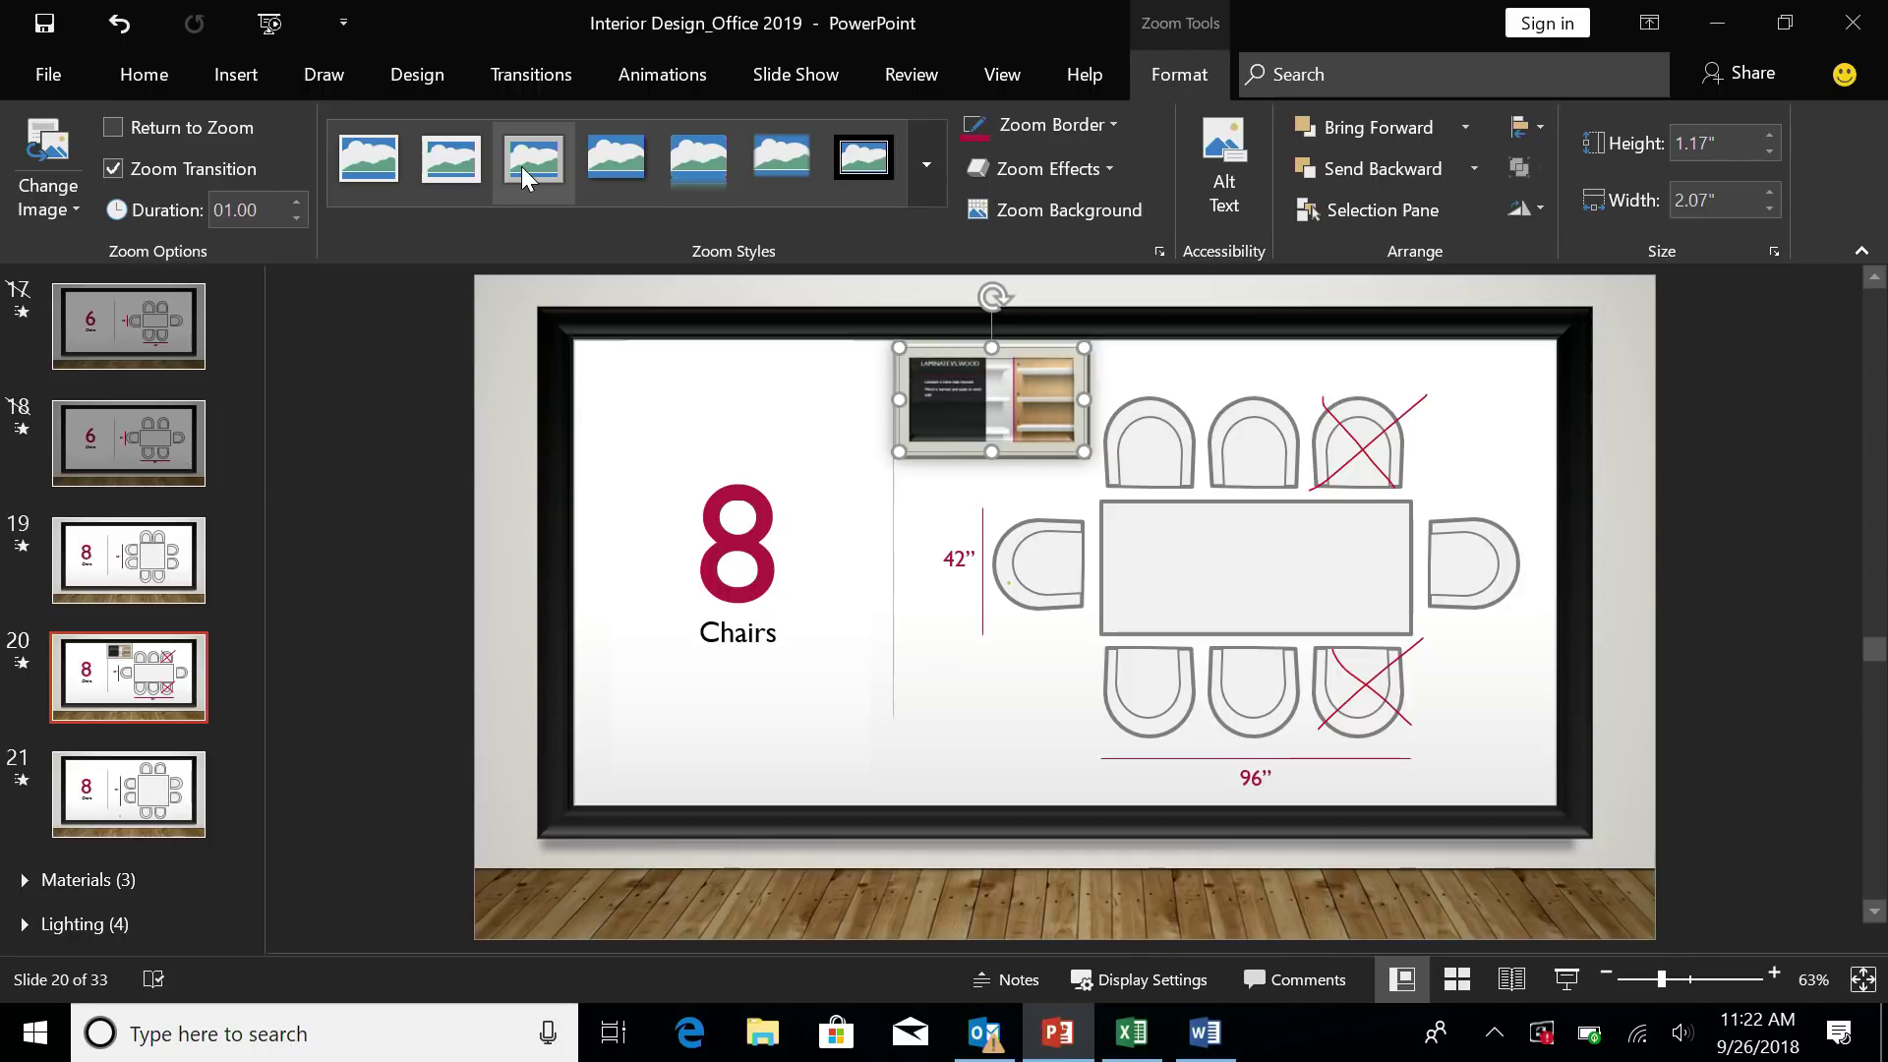
click(50, 201)
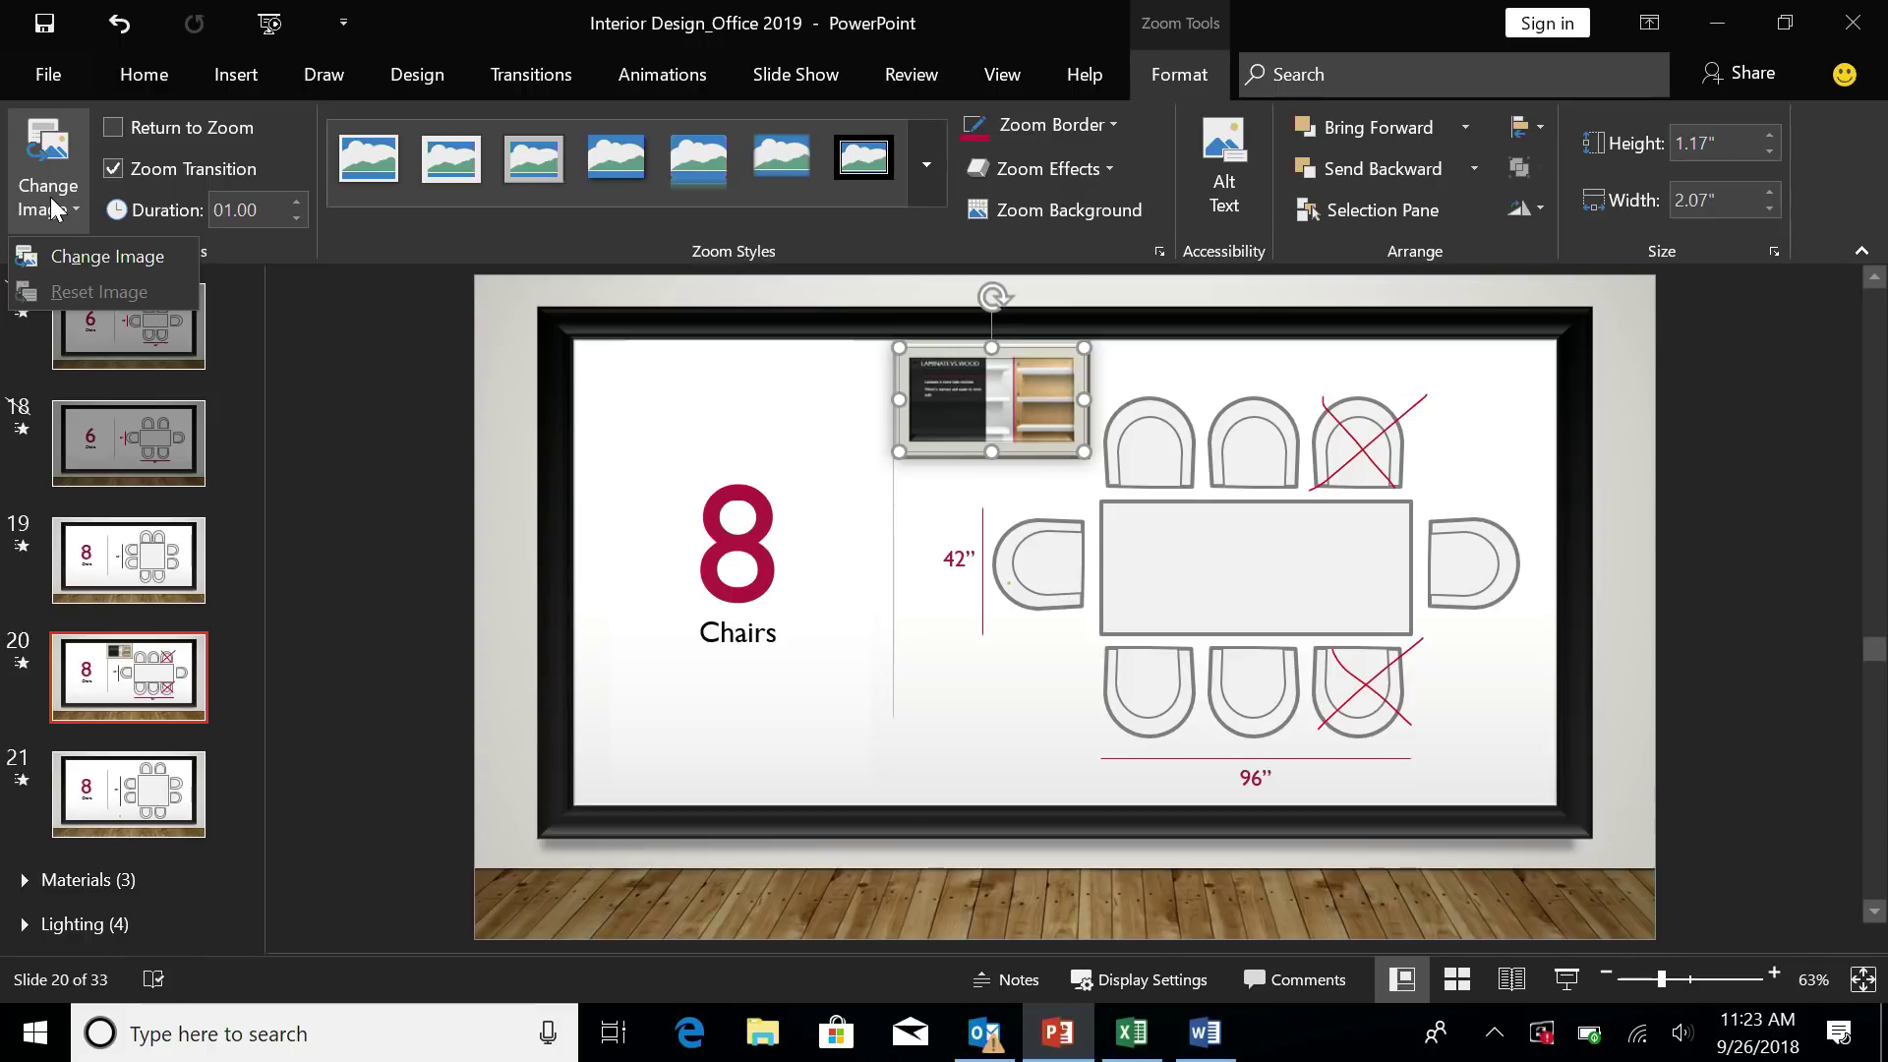
click(109, 137)
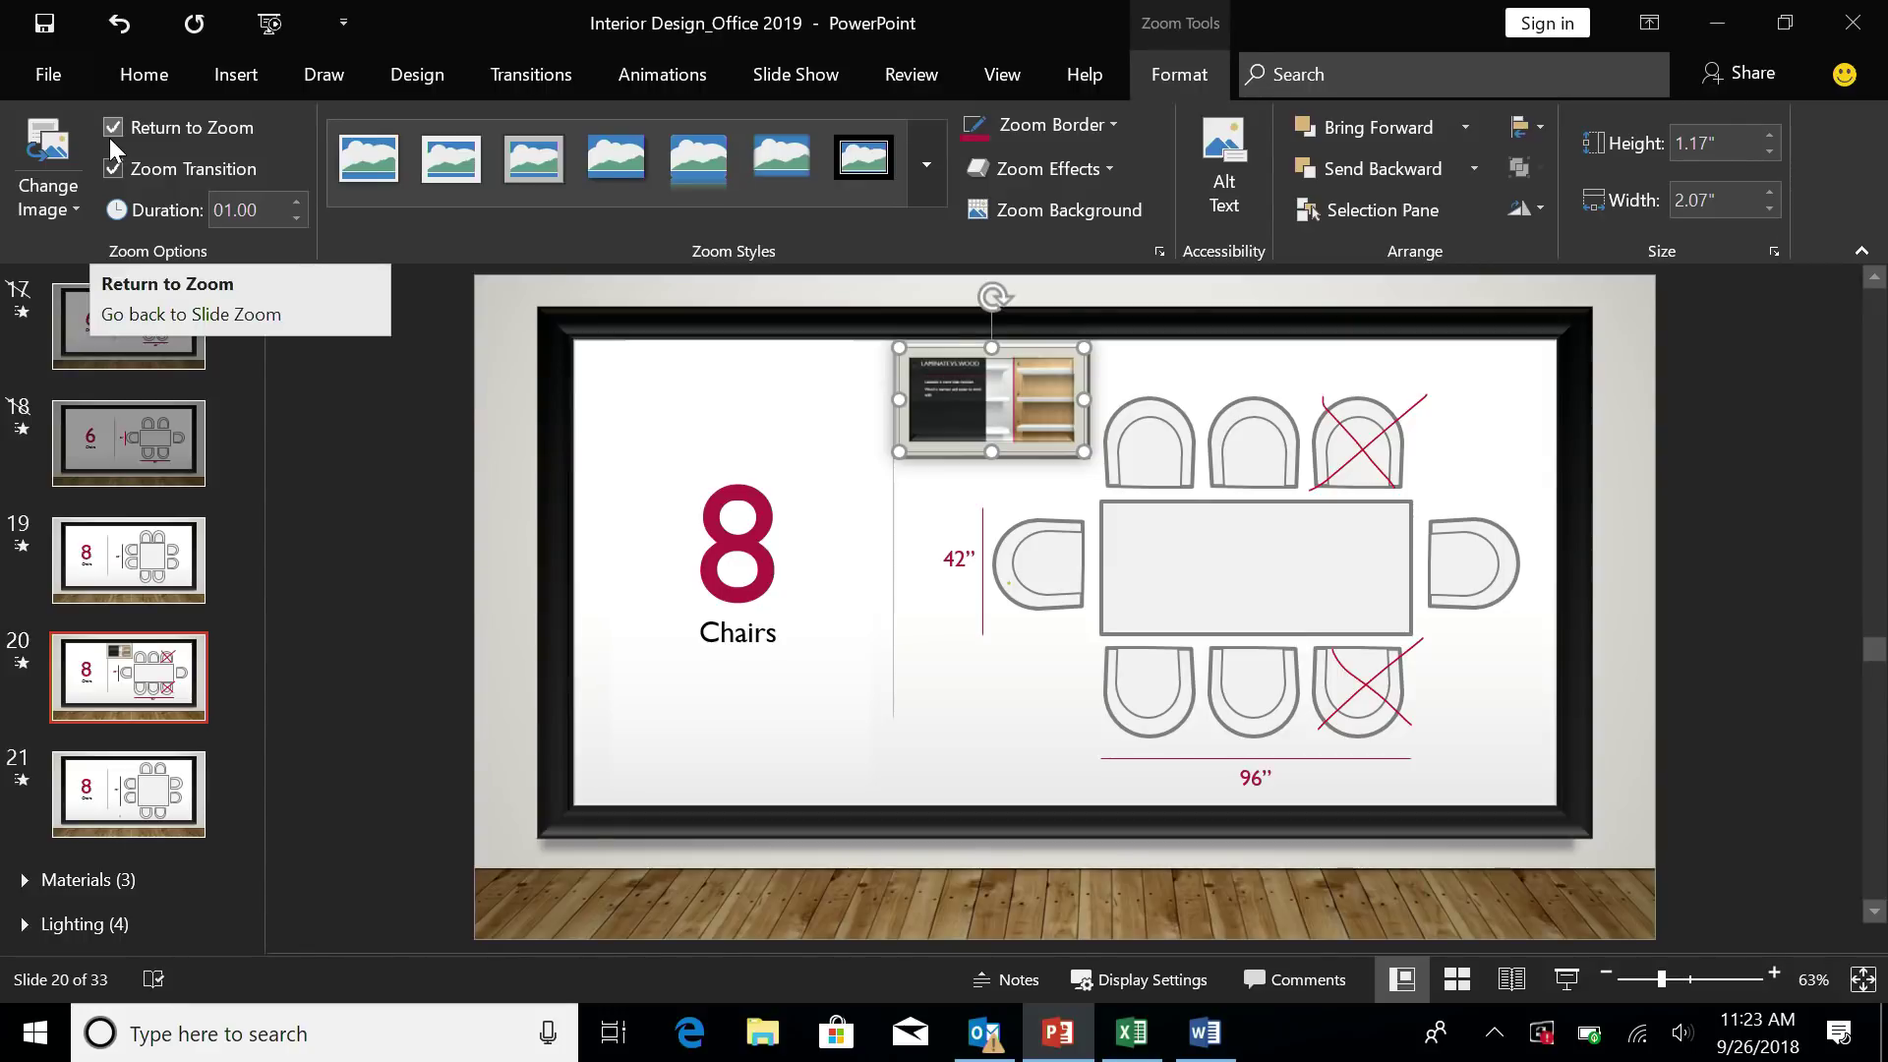
click(390, 443)
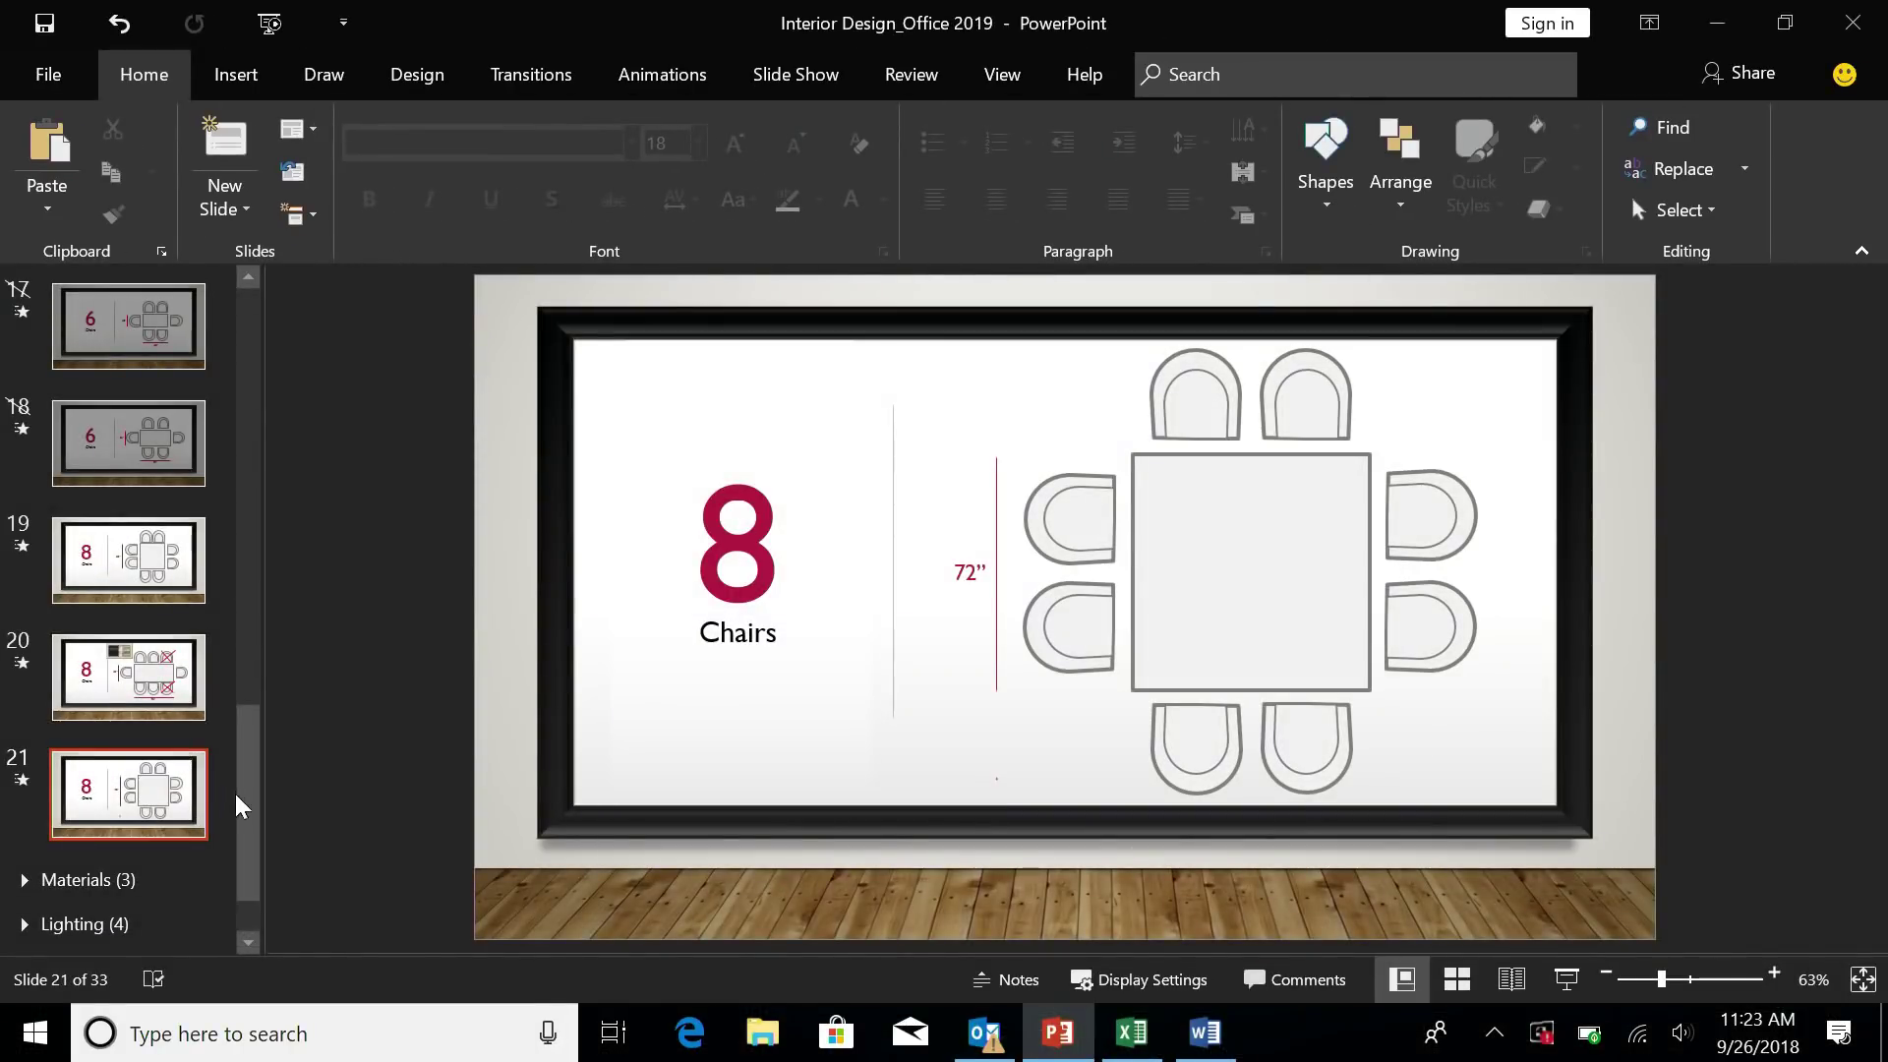
- Scroll the thumbnail pane down to the Materials, Lighting and Color sections after slide 21
drag(244, 809, 248, 843)
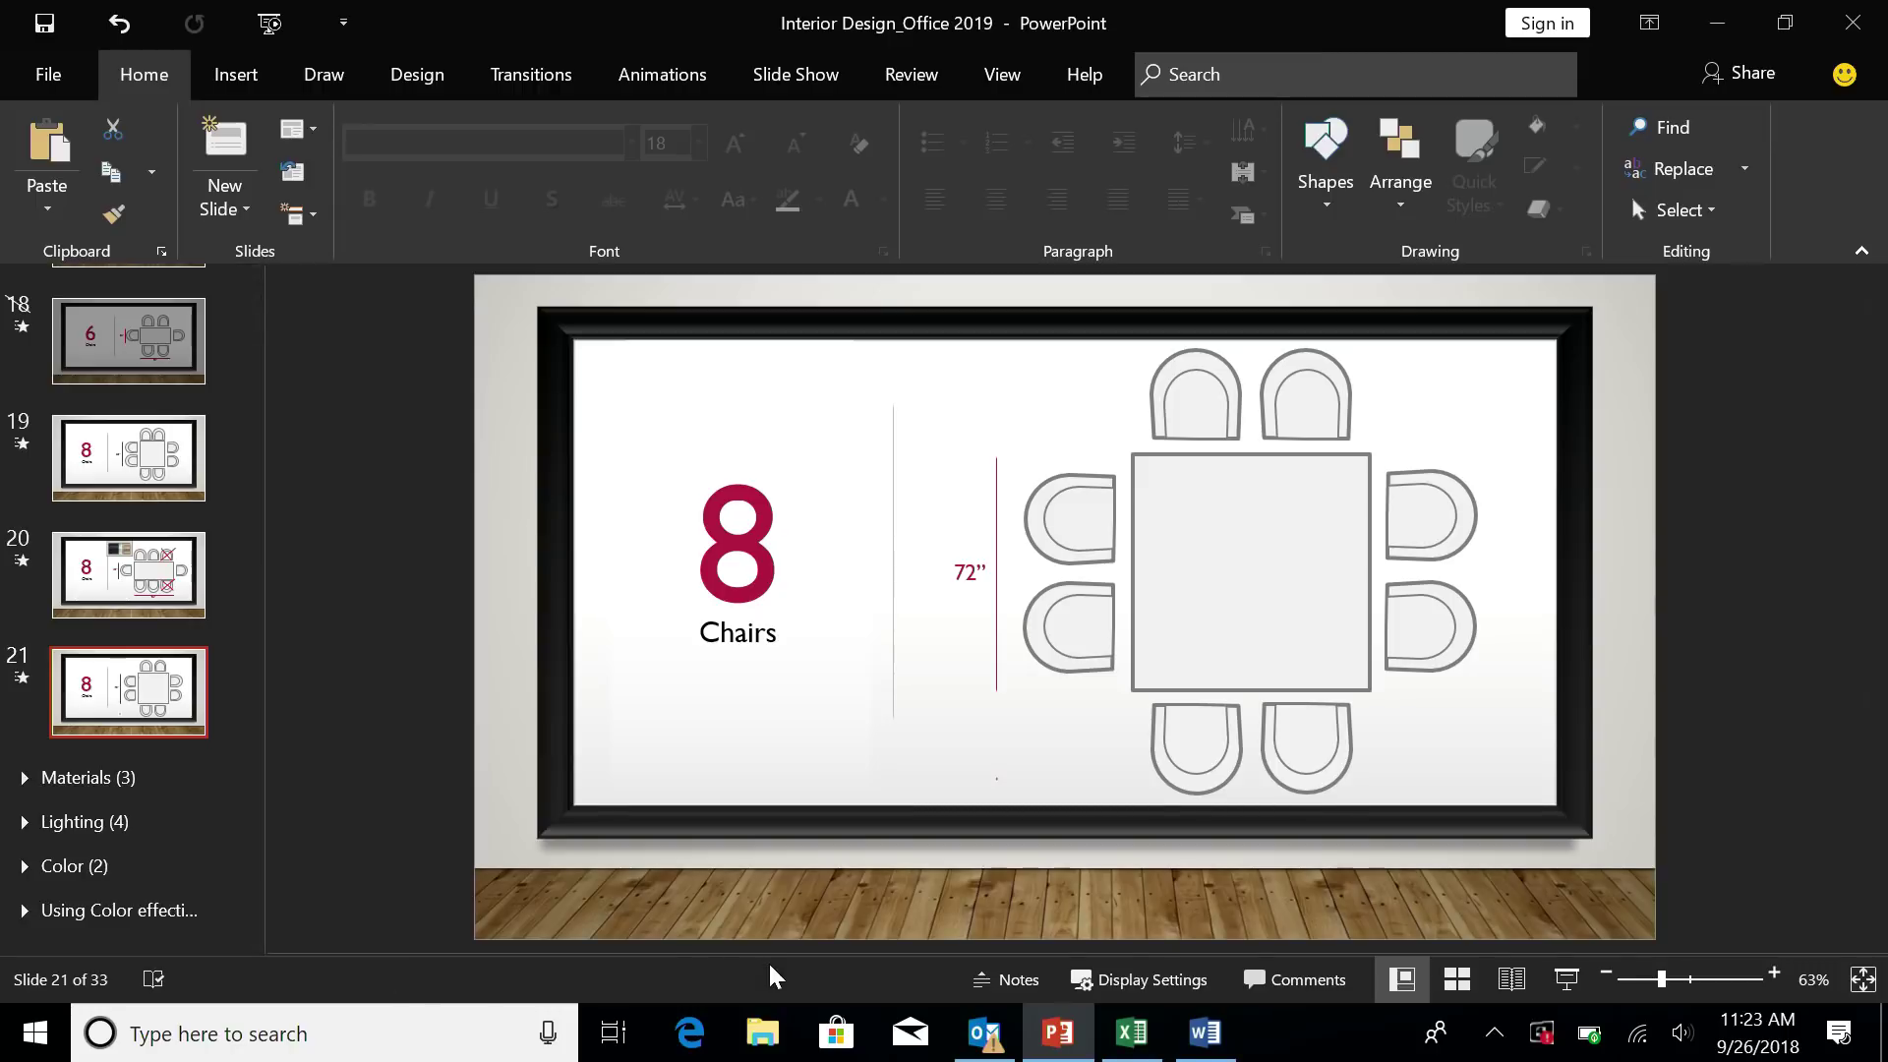
- In Excel, select the whole Customer and Sales Pipeline table starting from the Customer header
click(1126, 1048)
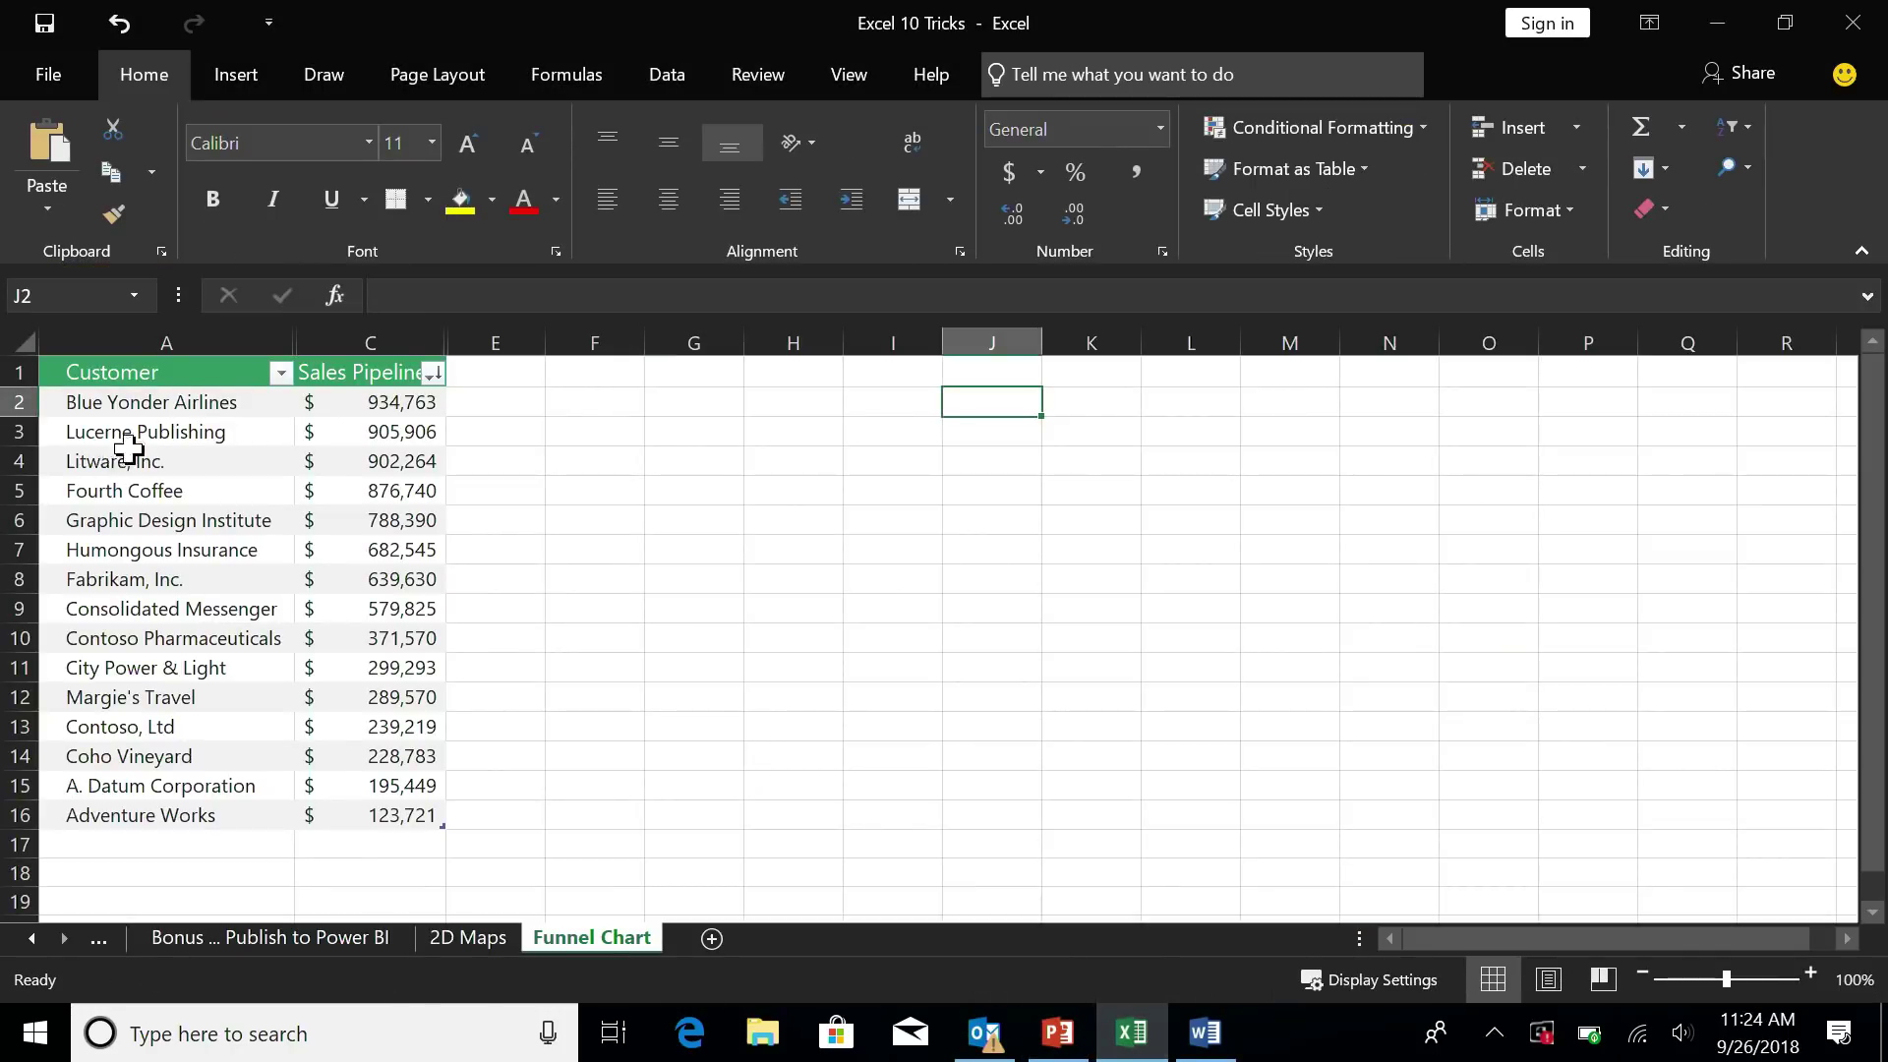
click(155, 376)
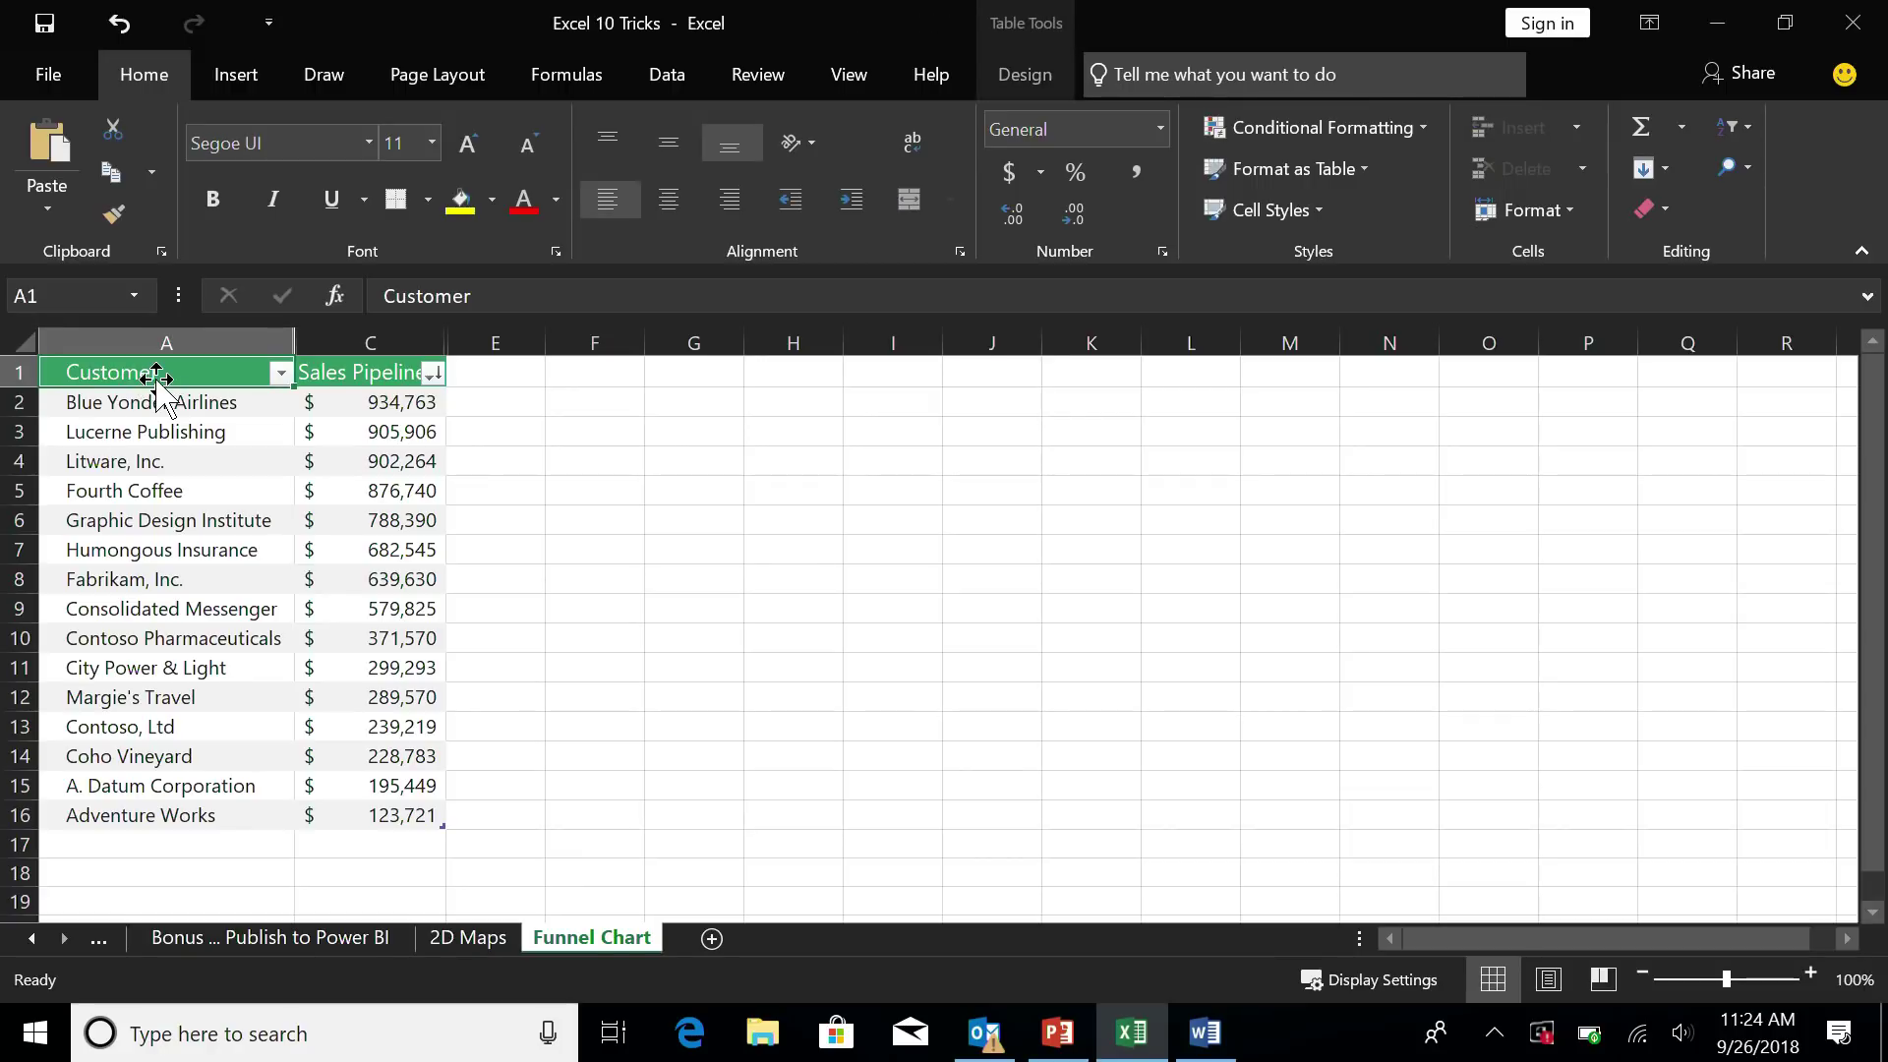
key(ctrl+shift+Right)
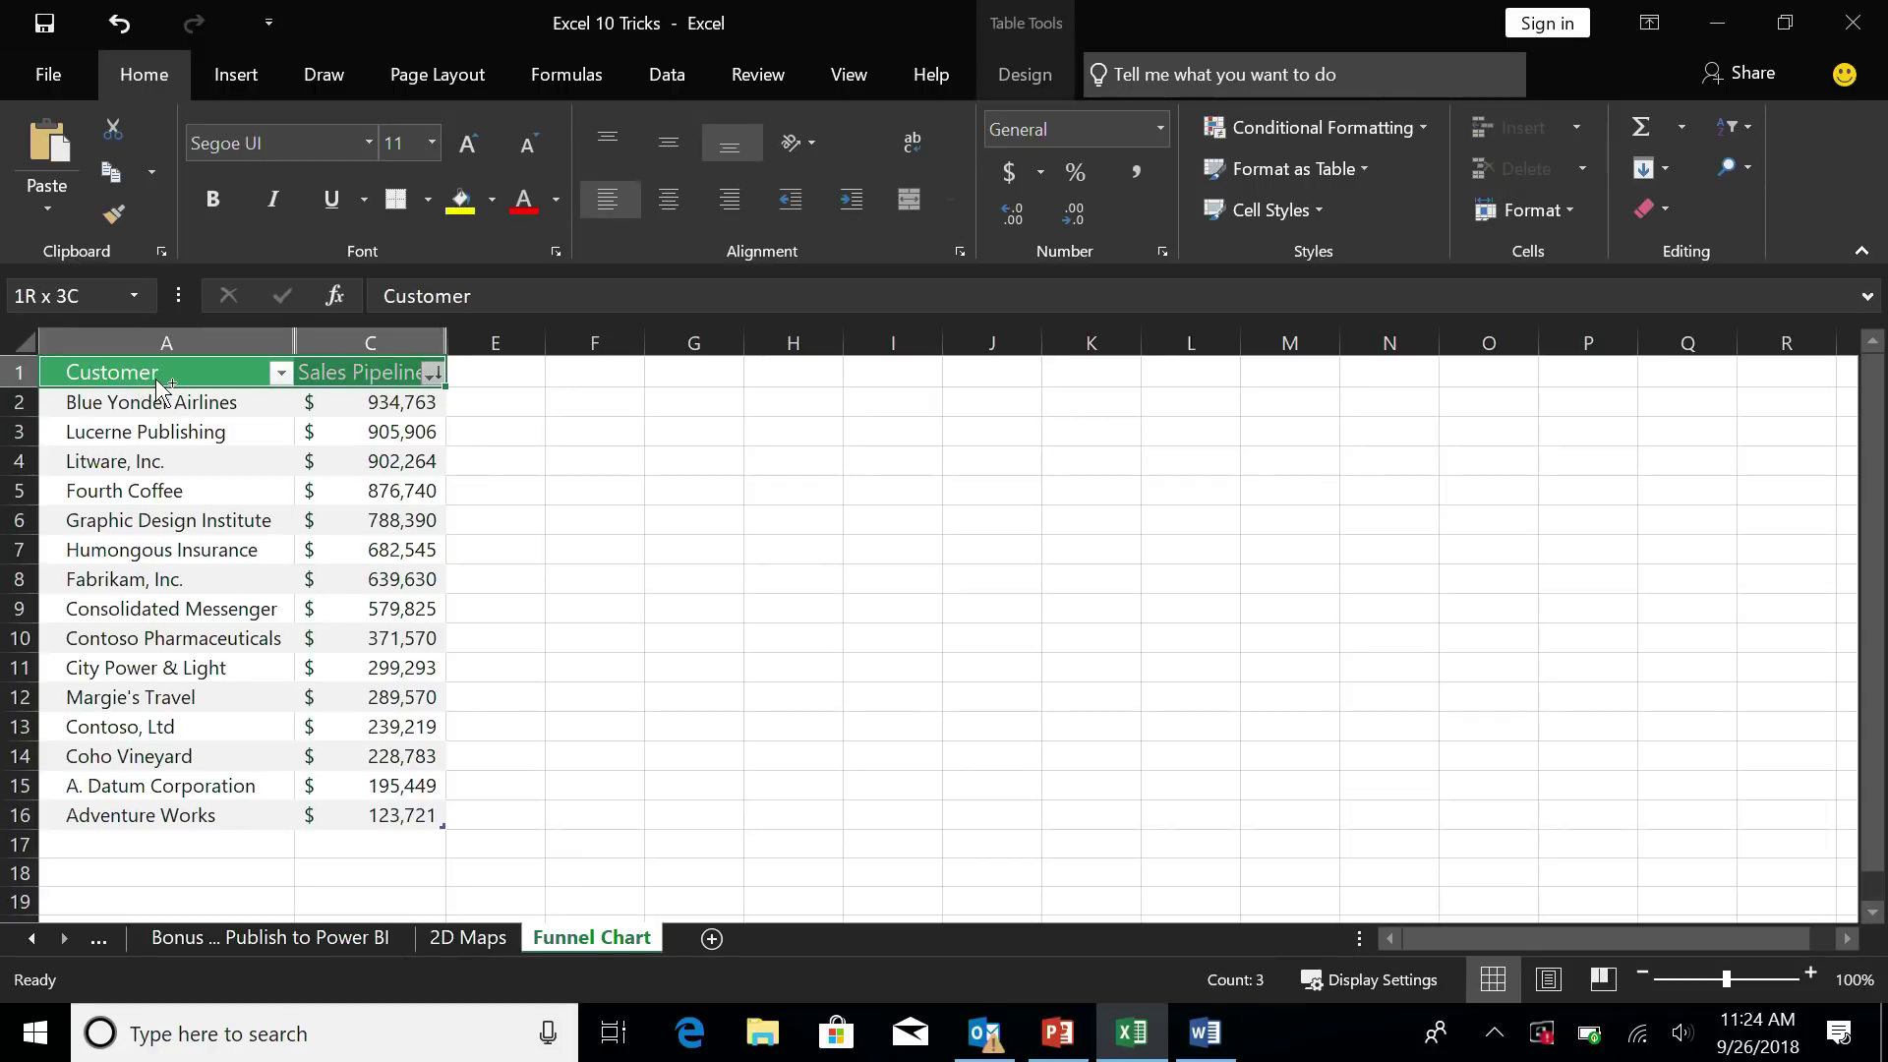
key(ctrl+shift+Down)
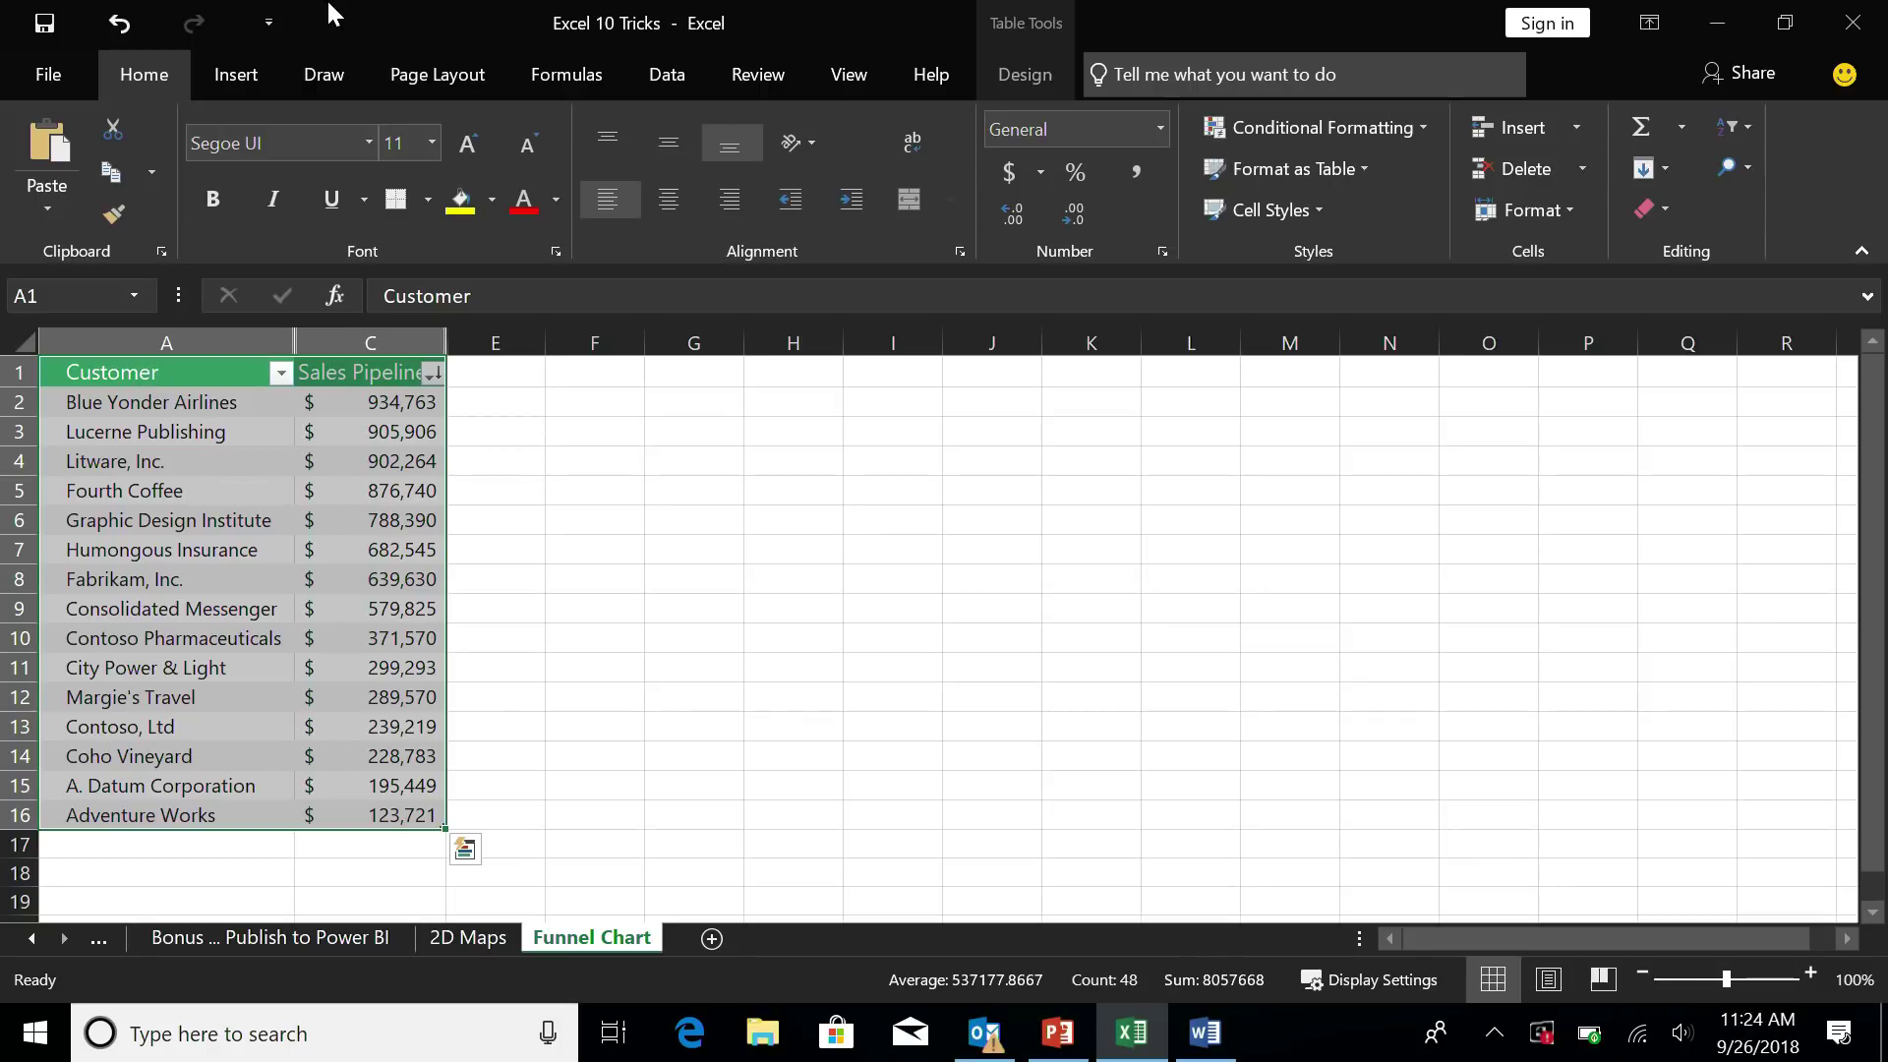
- Insert a Funnel chart of the selected pipeline data
click(249, 75)
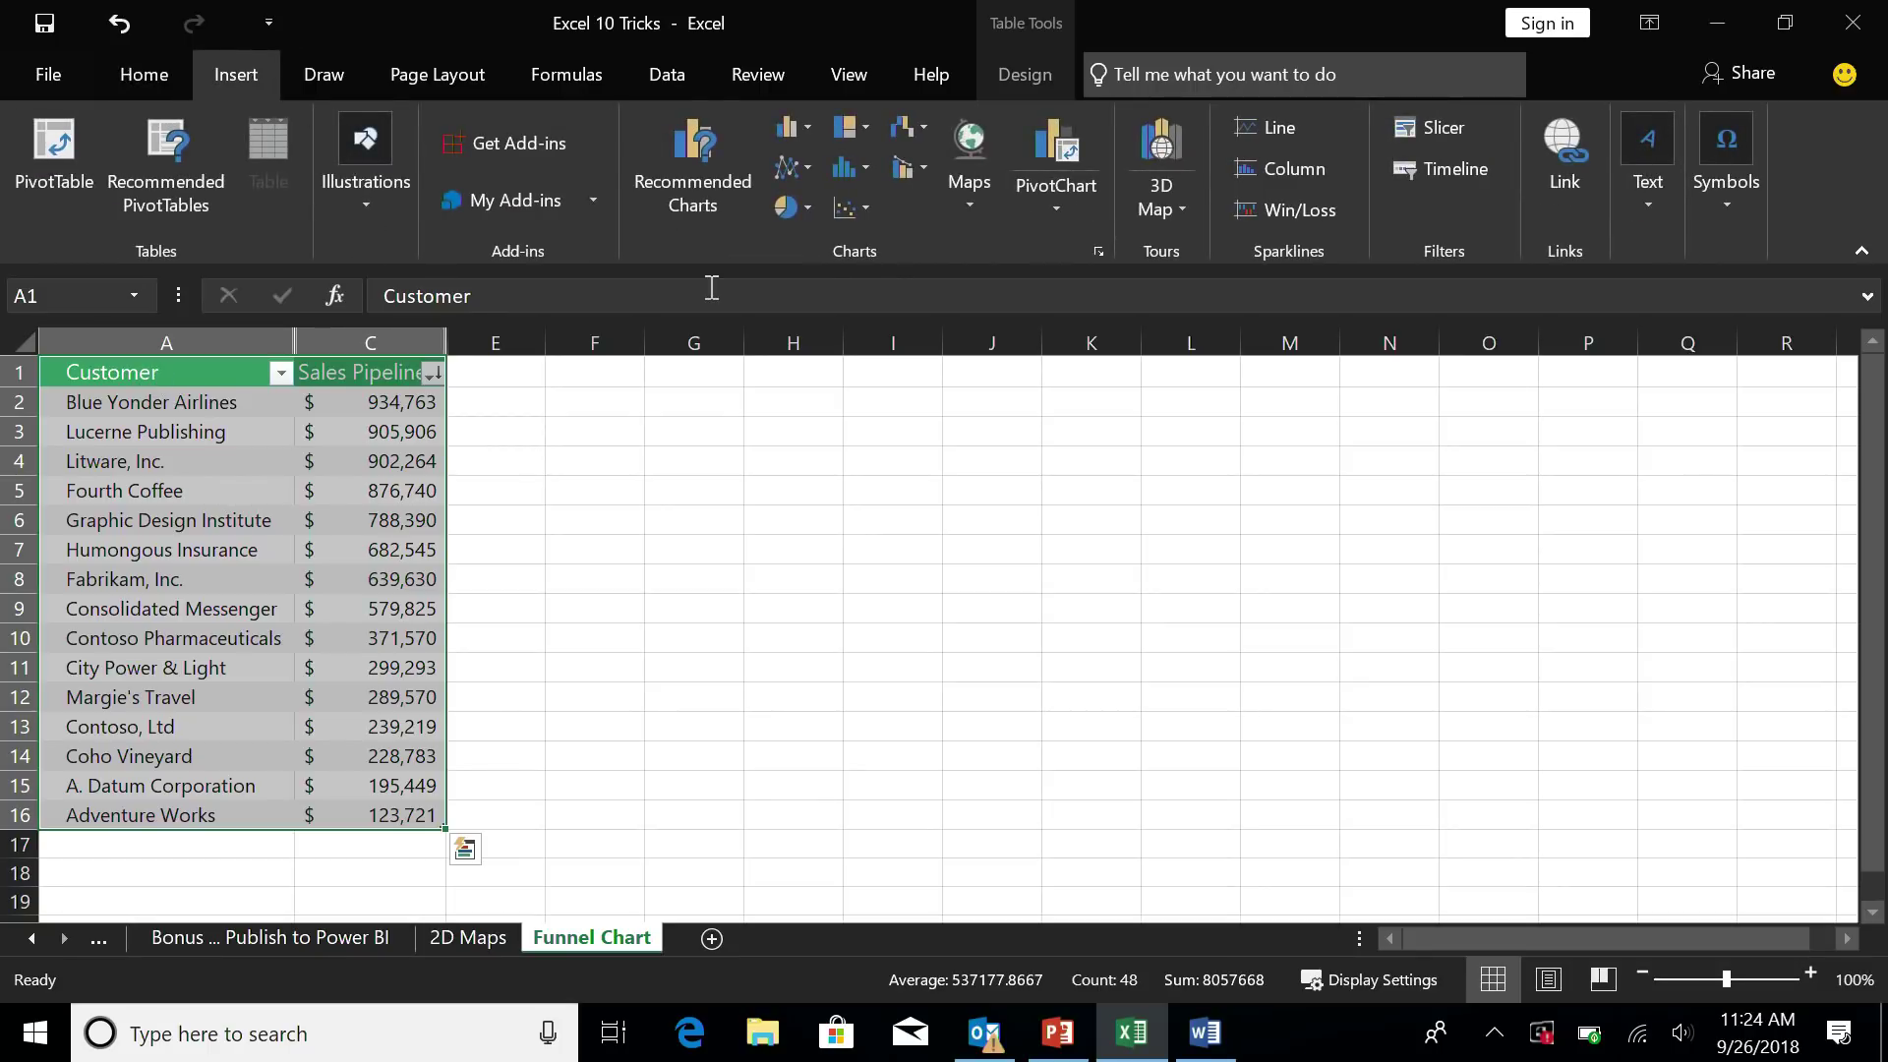
click(841, 127)
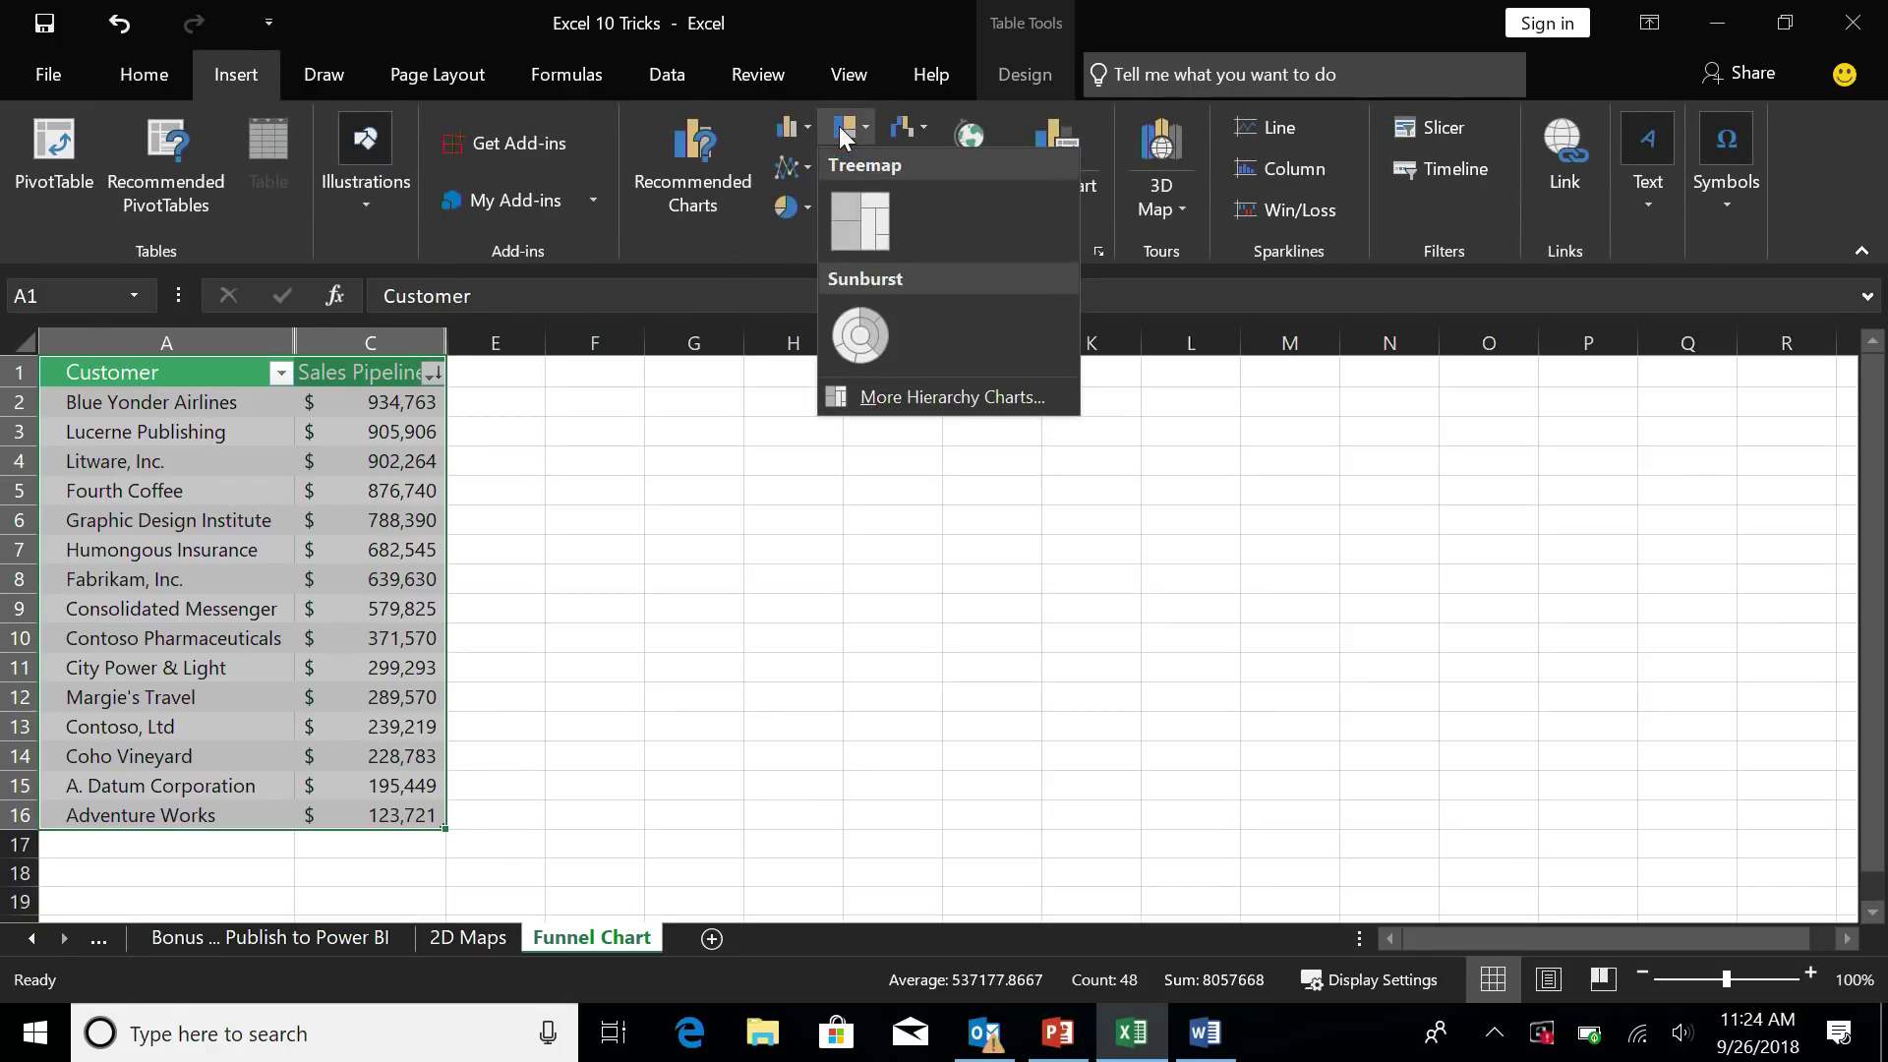
click(840, 126)
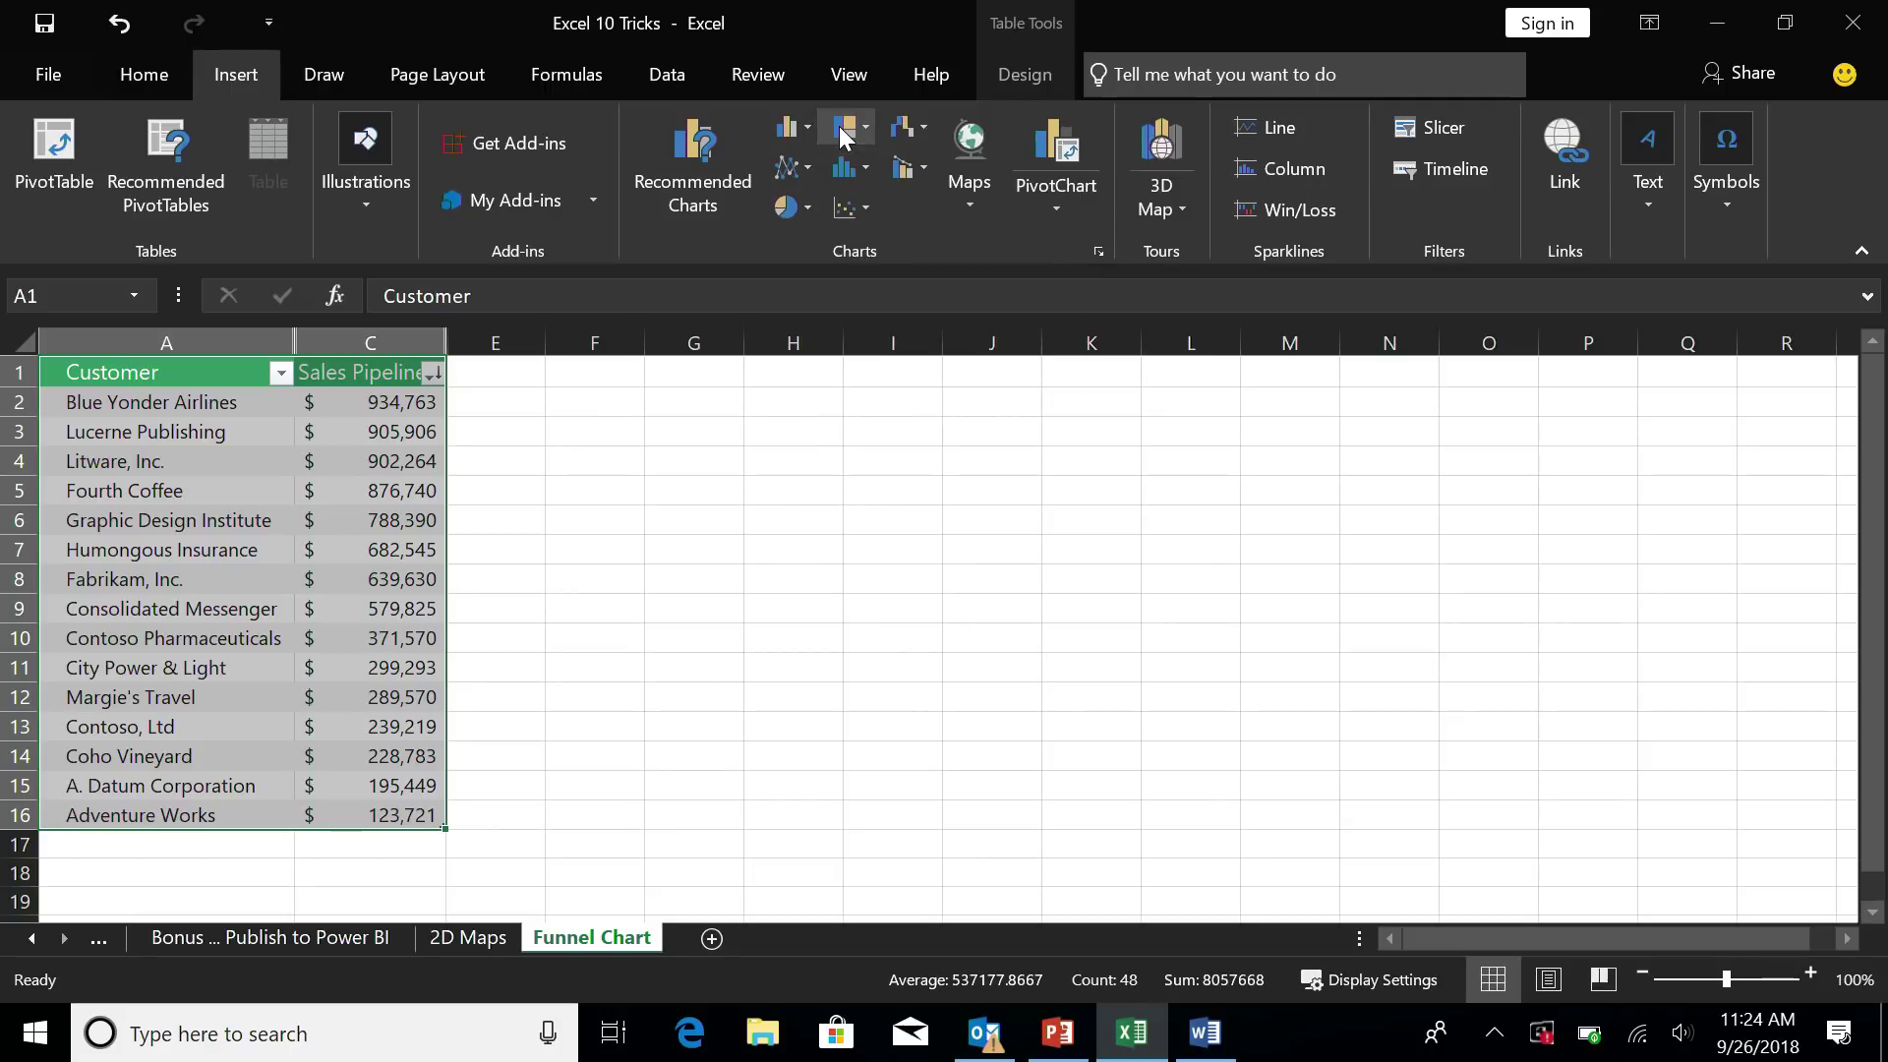
click(904, 130)
click(916, 327)
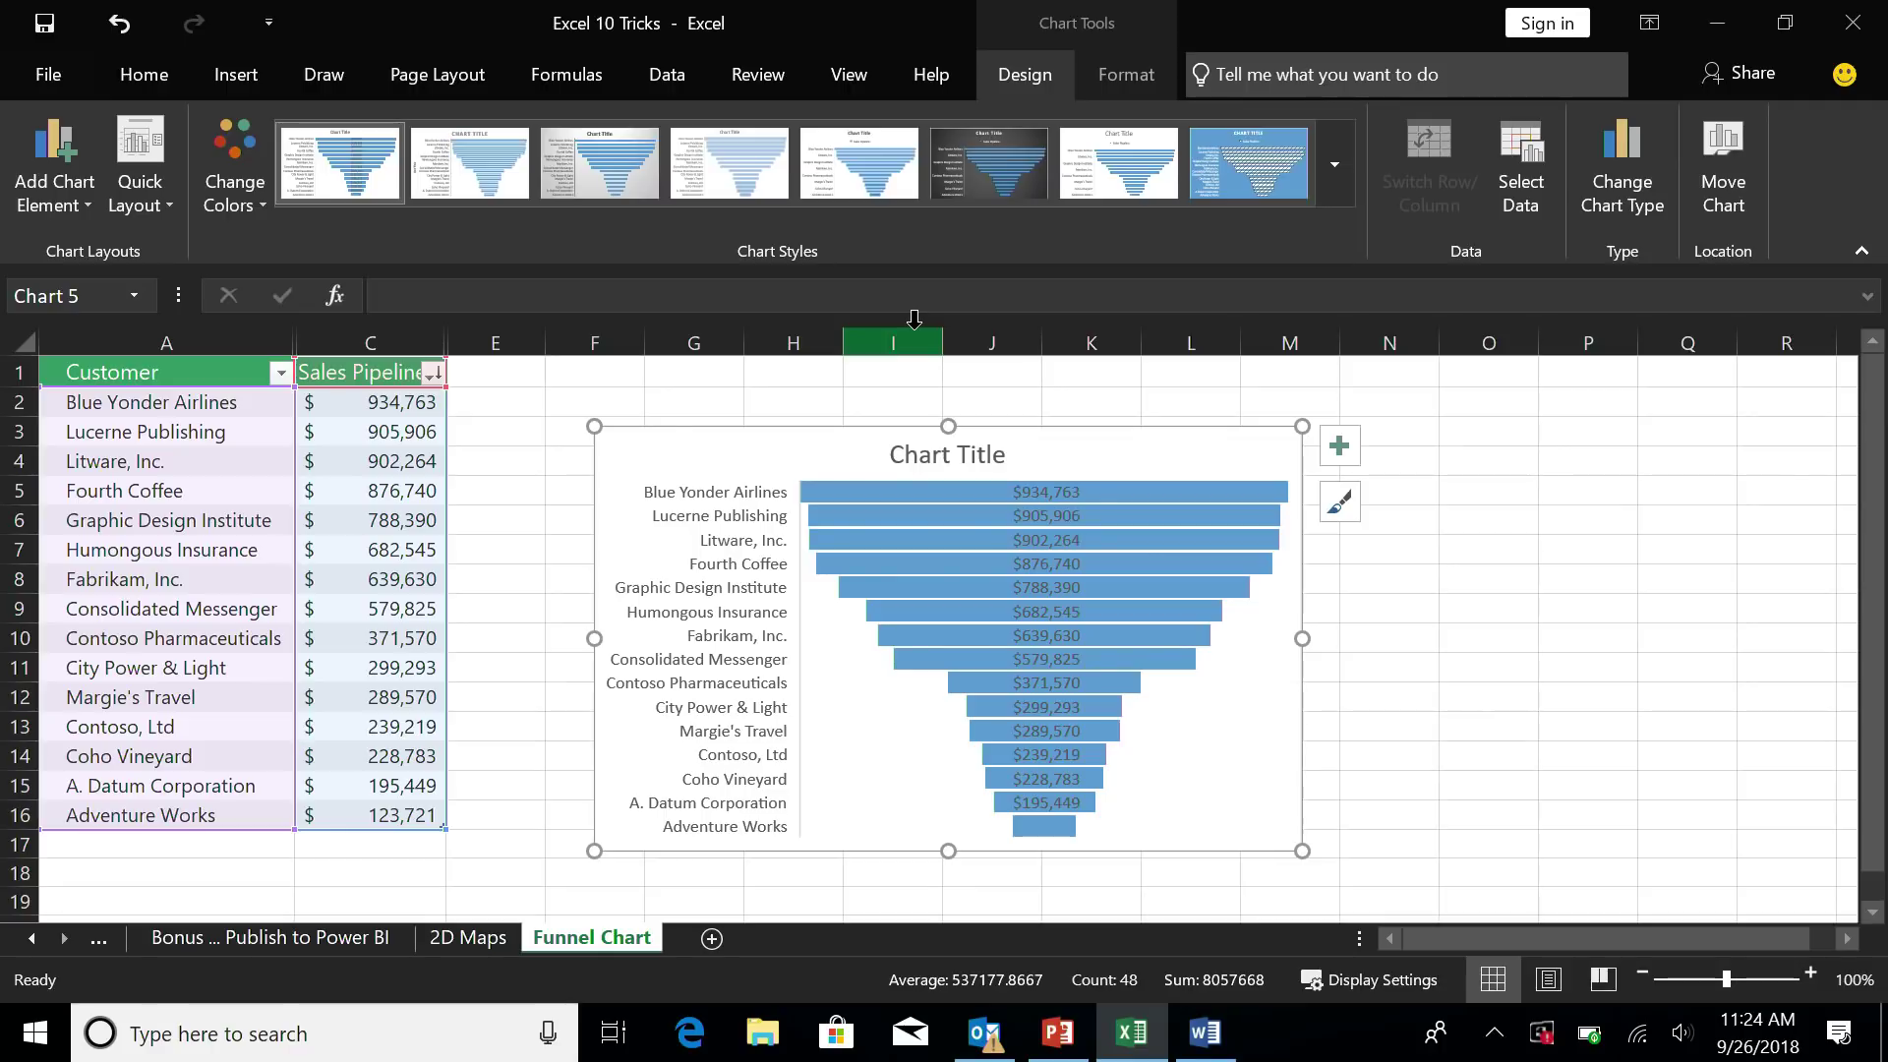
- Bring up the Amazon Rainforest Word document, scroll to the top, and turn on Learning Tools
click(1215, 1044)
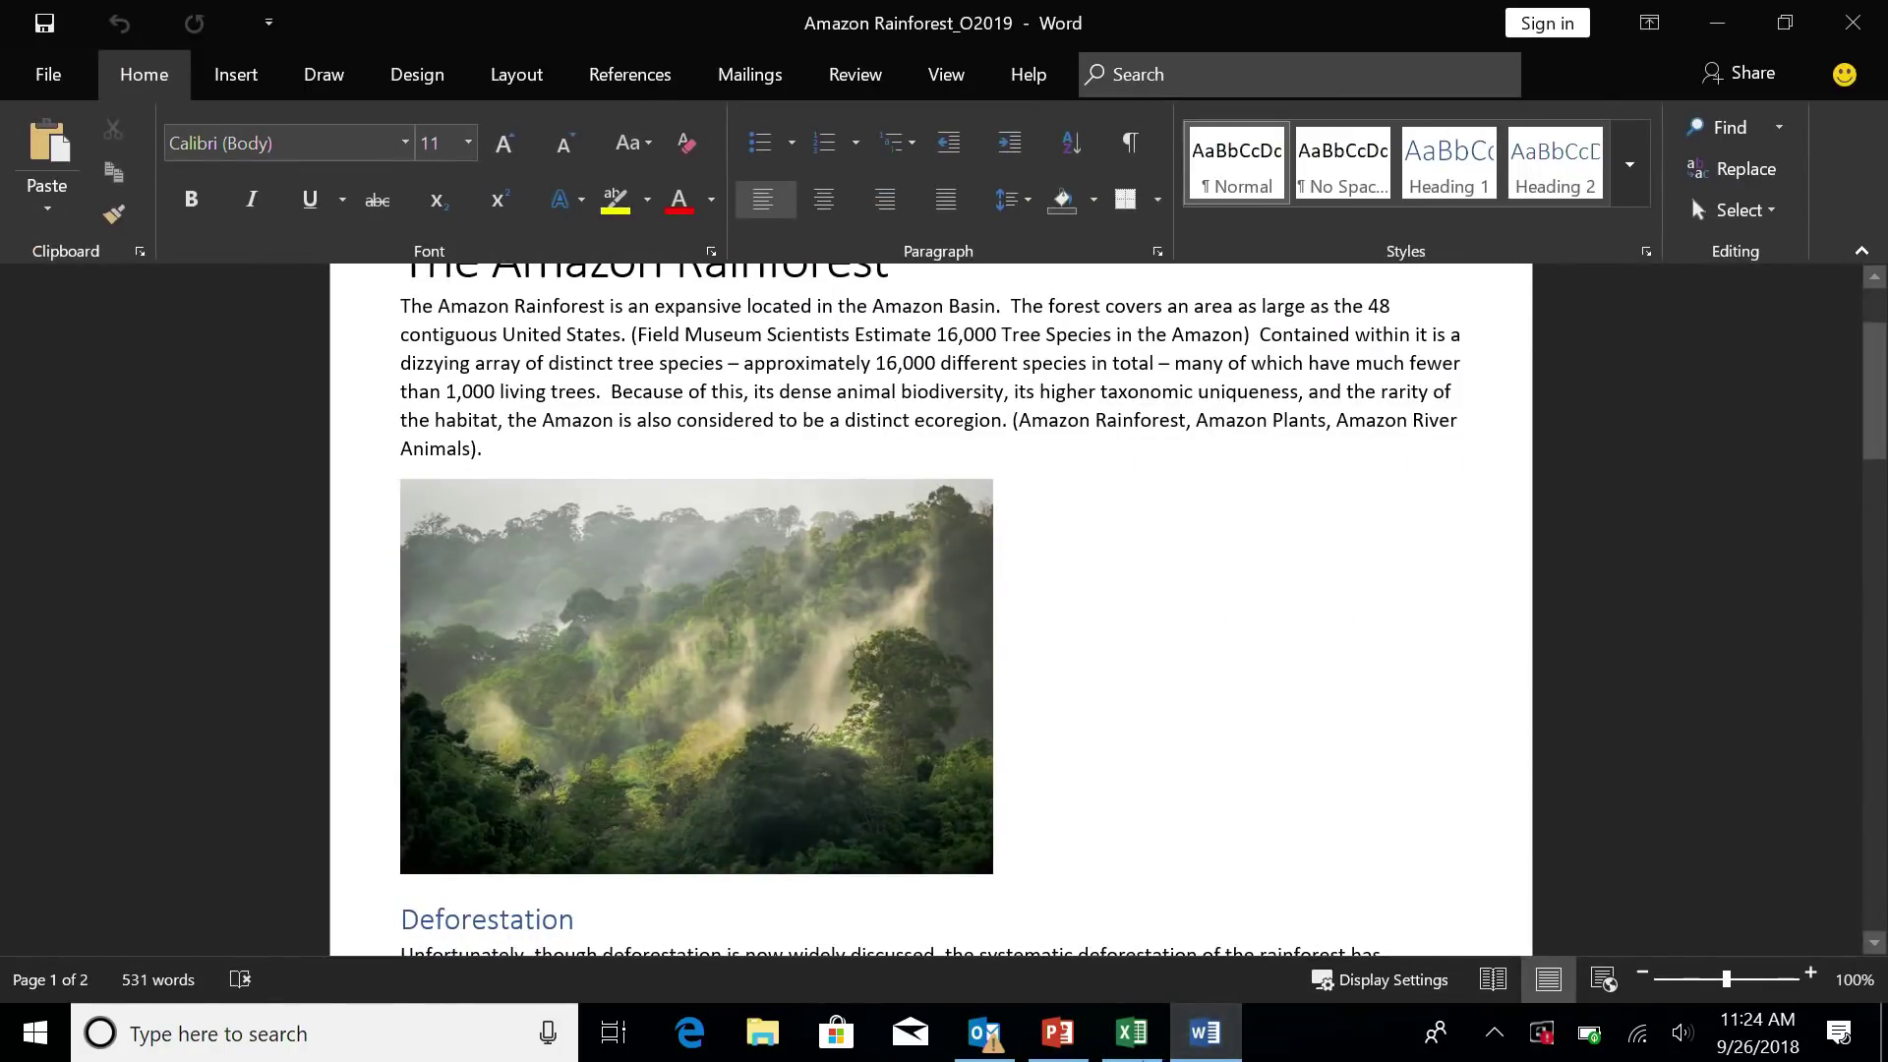
mouse_move(1132, 1033)
drag(1880, 428, 1880, 393)
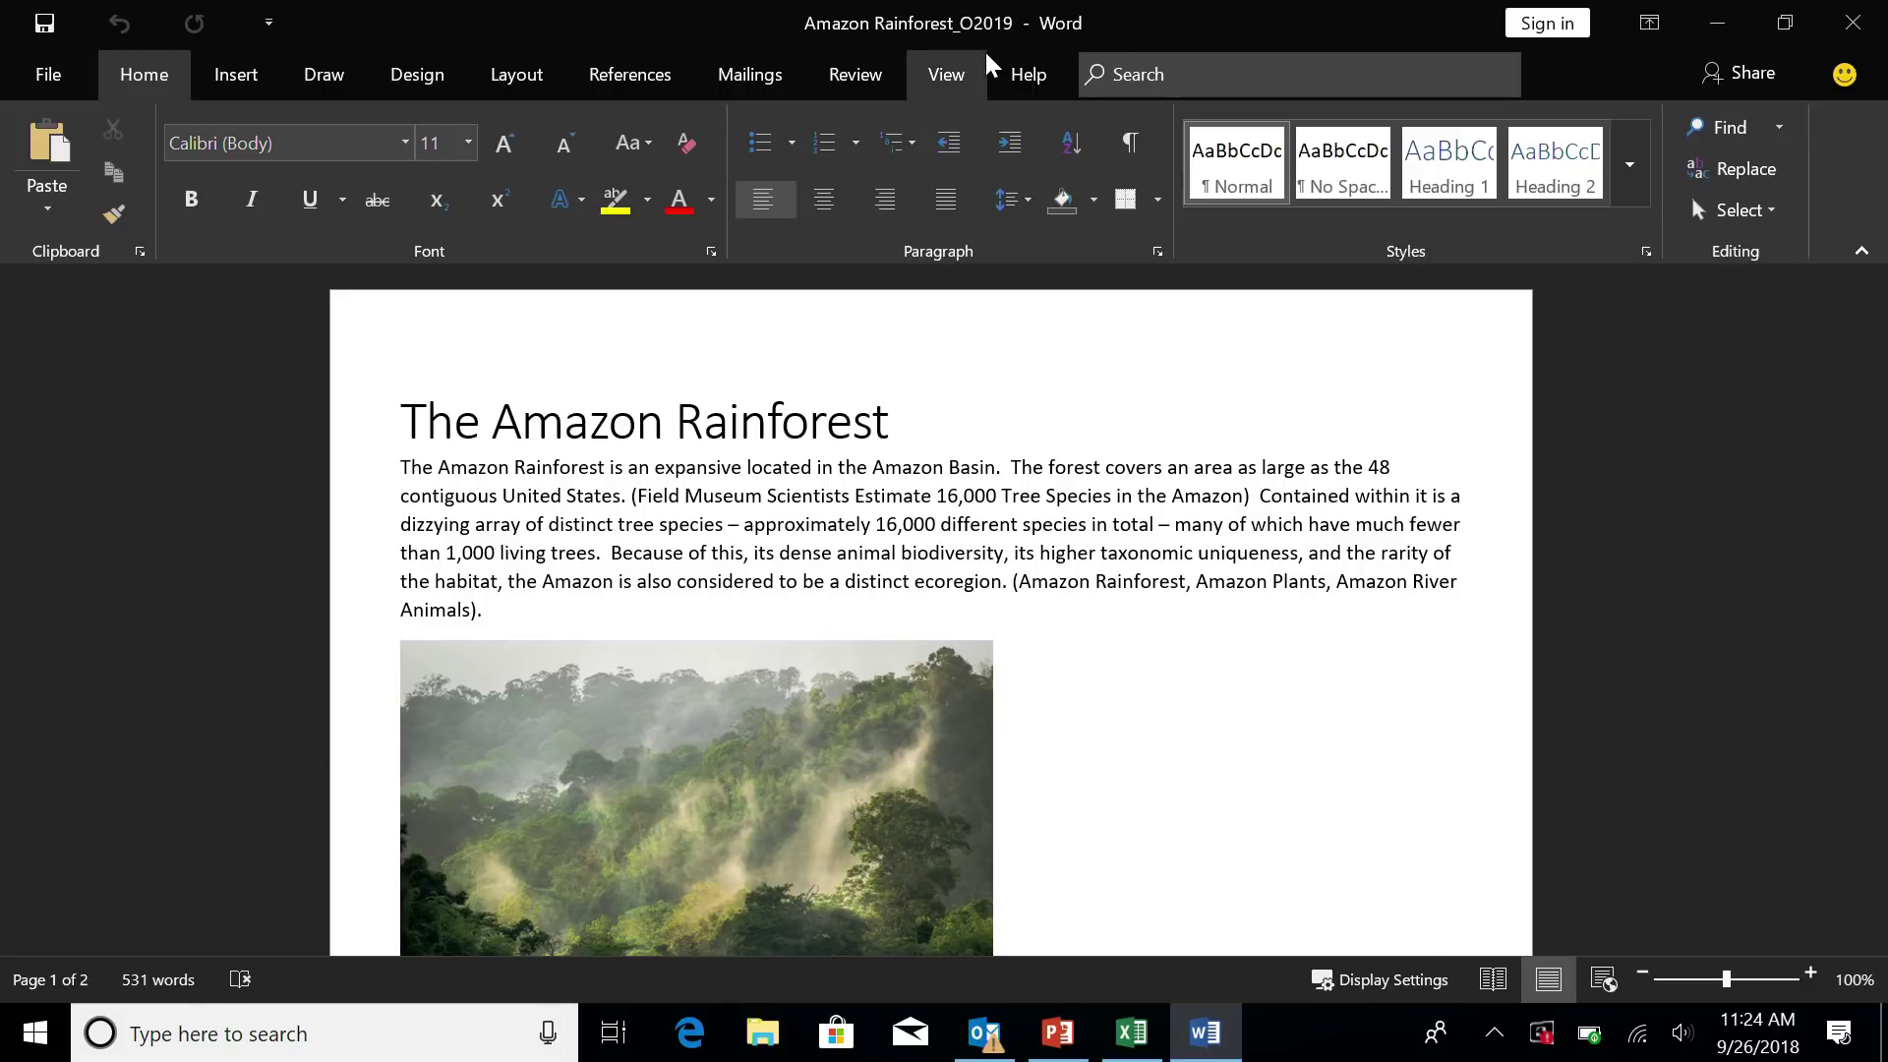
click(962, 79)
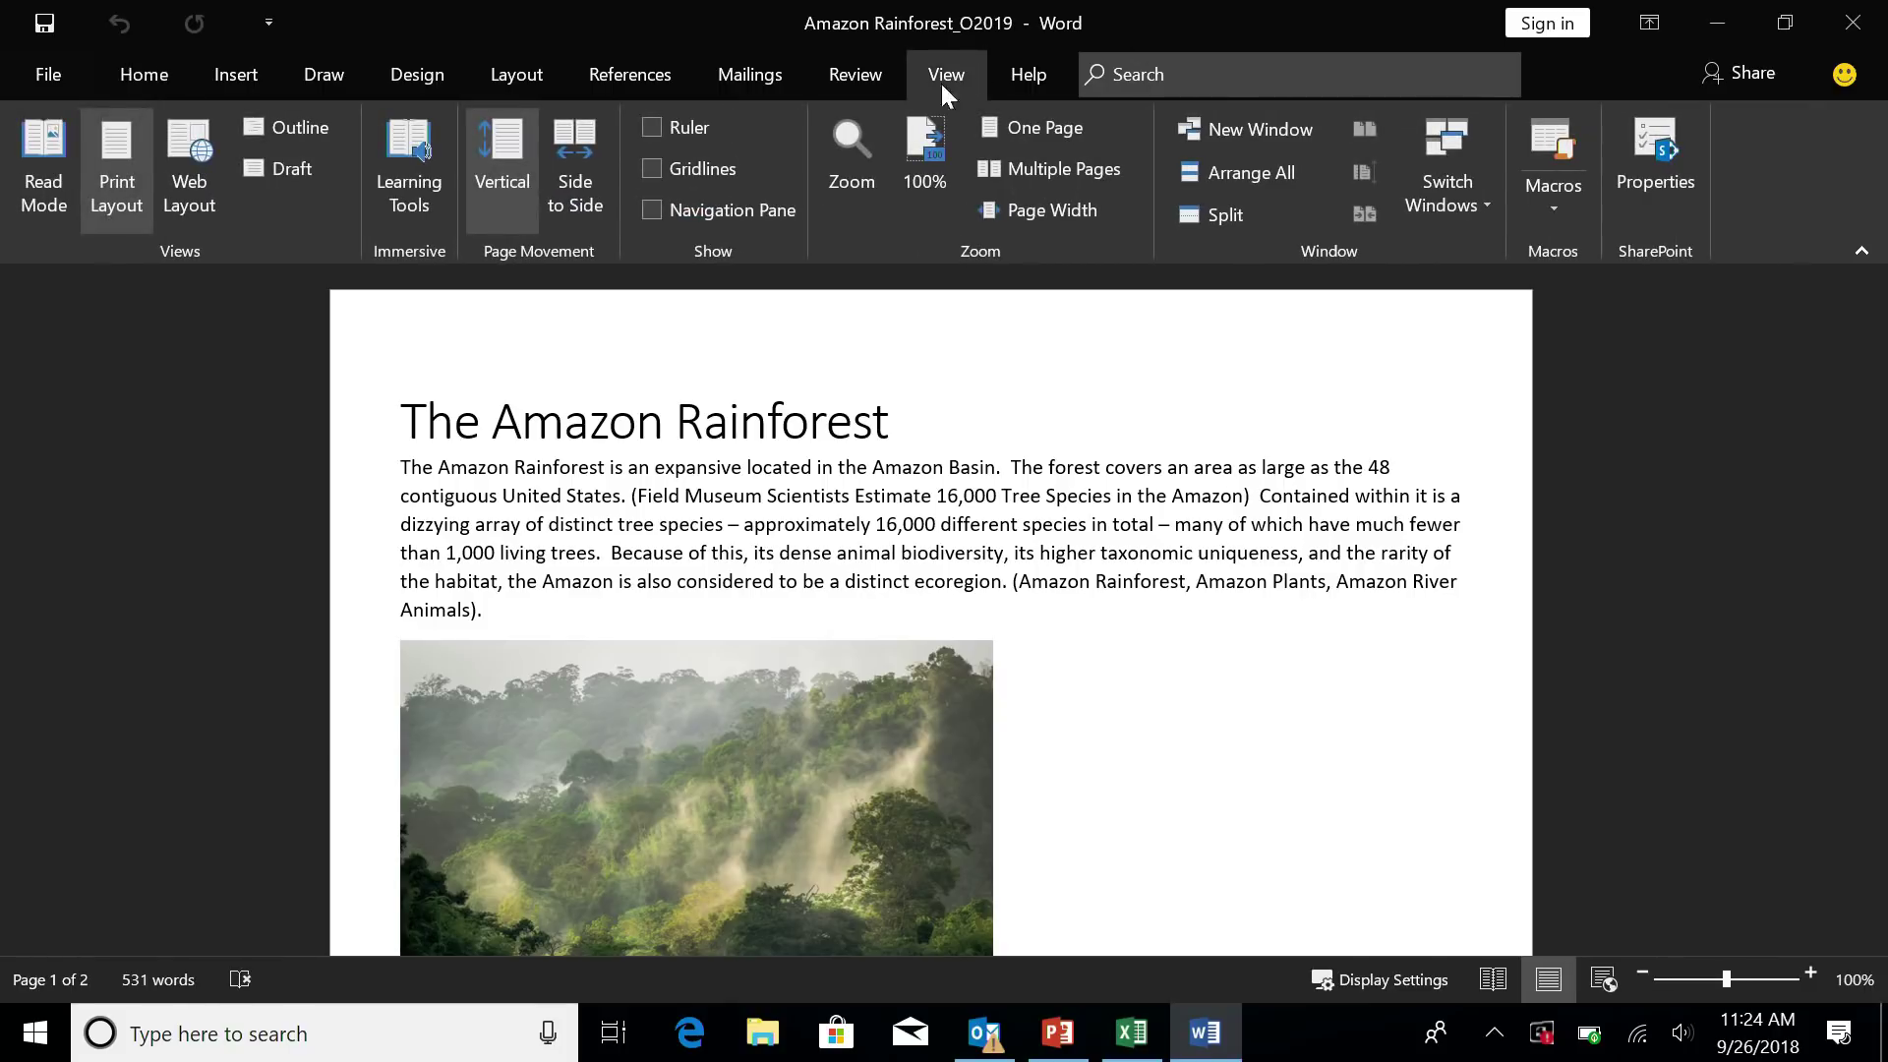
click(404, 210)
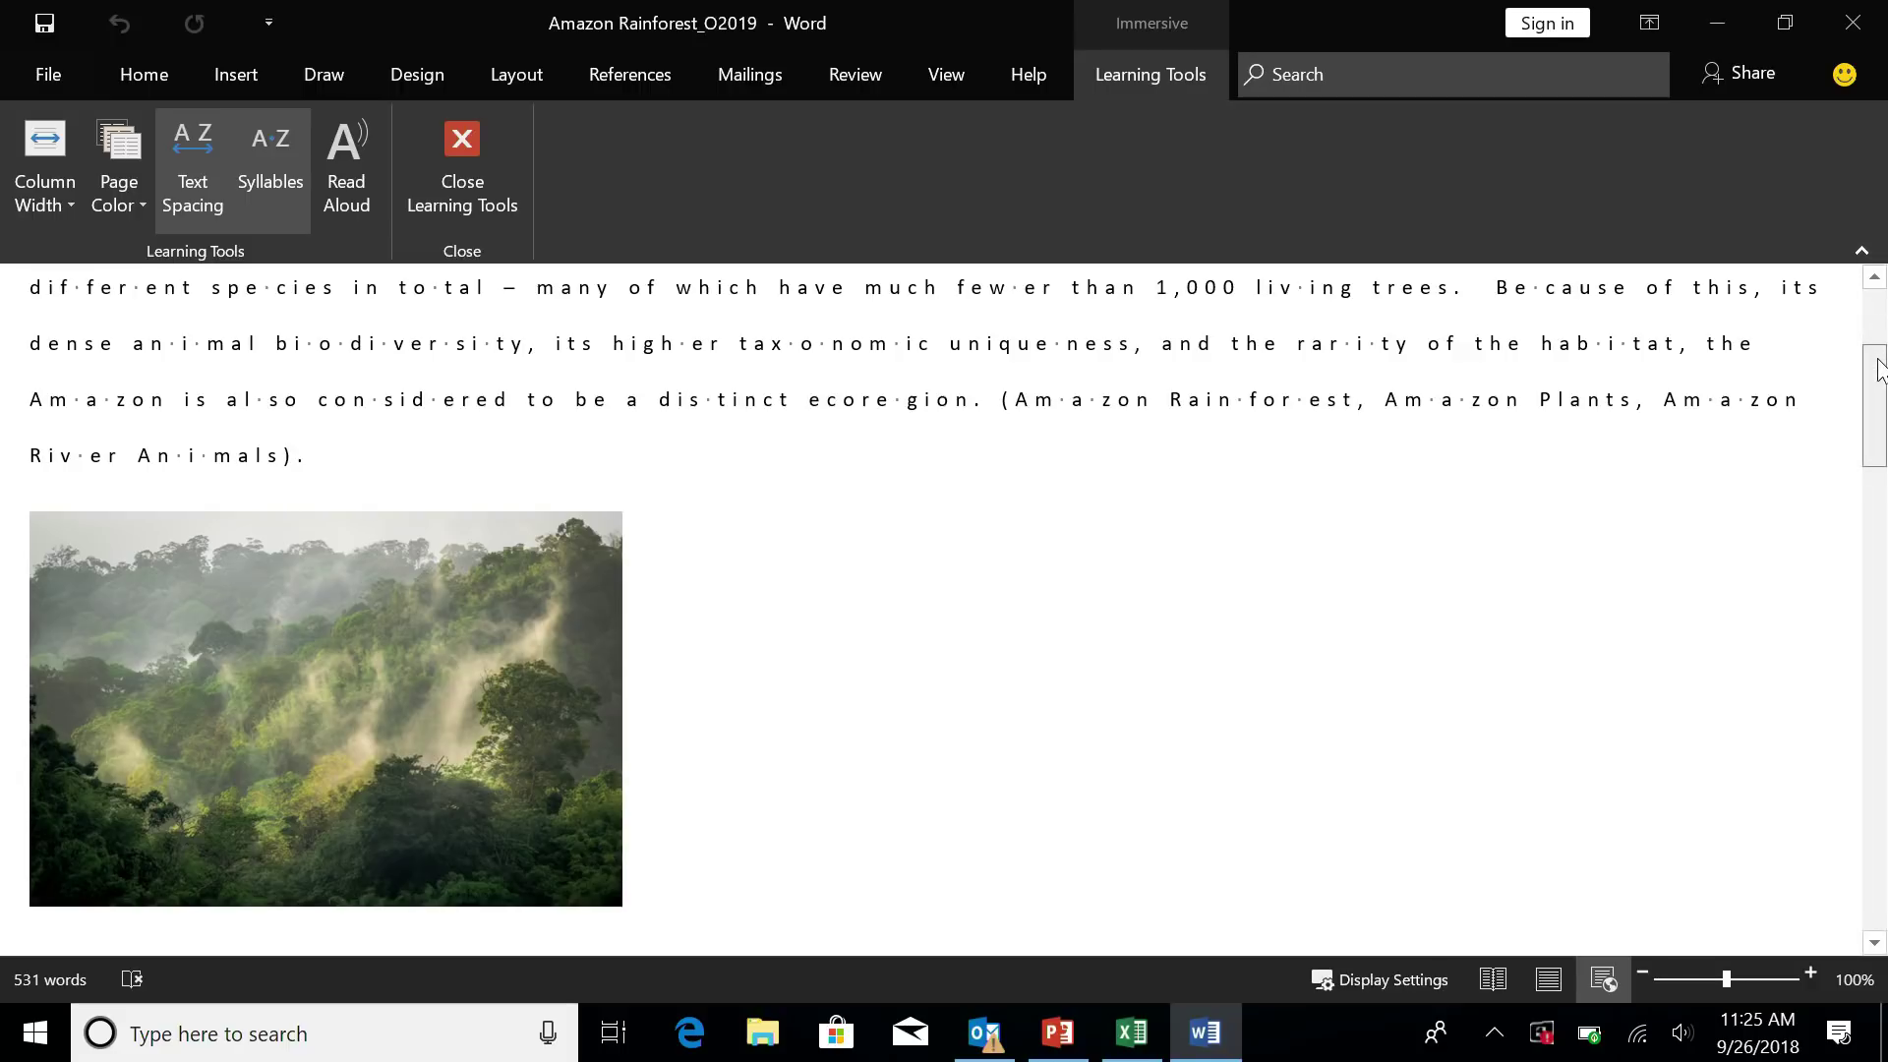
- Set the Learning Tools page colour to Sepia for the Amazon Rainforest text
drag(1881, 370, 1881, 331)
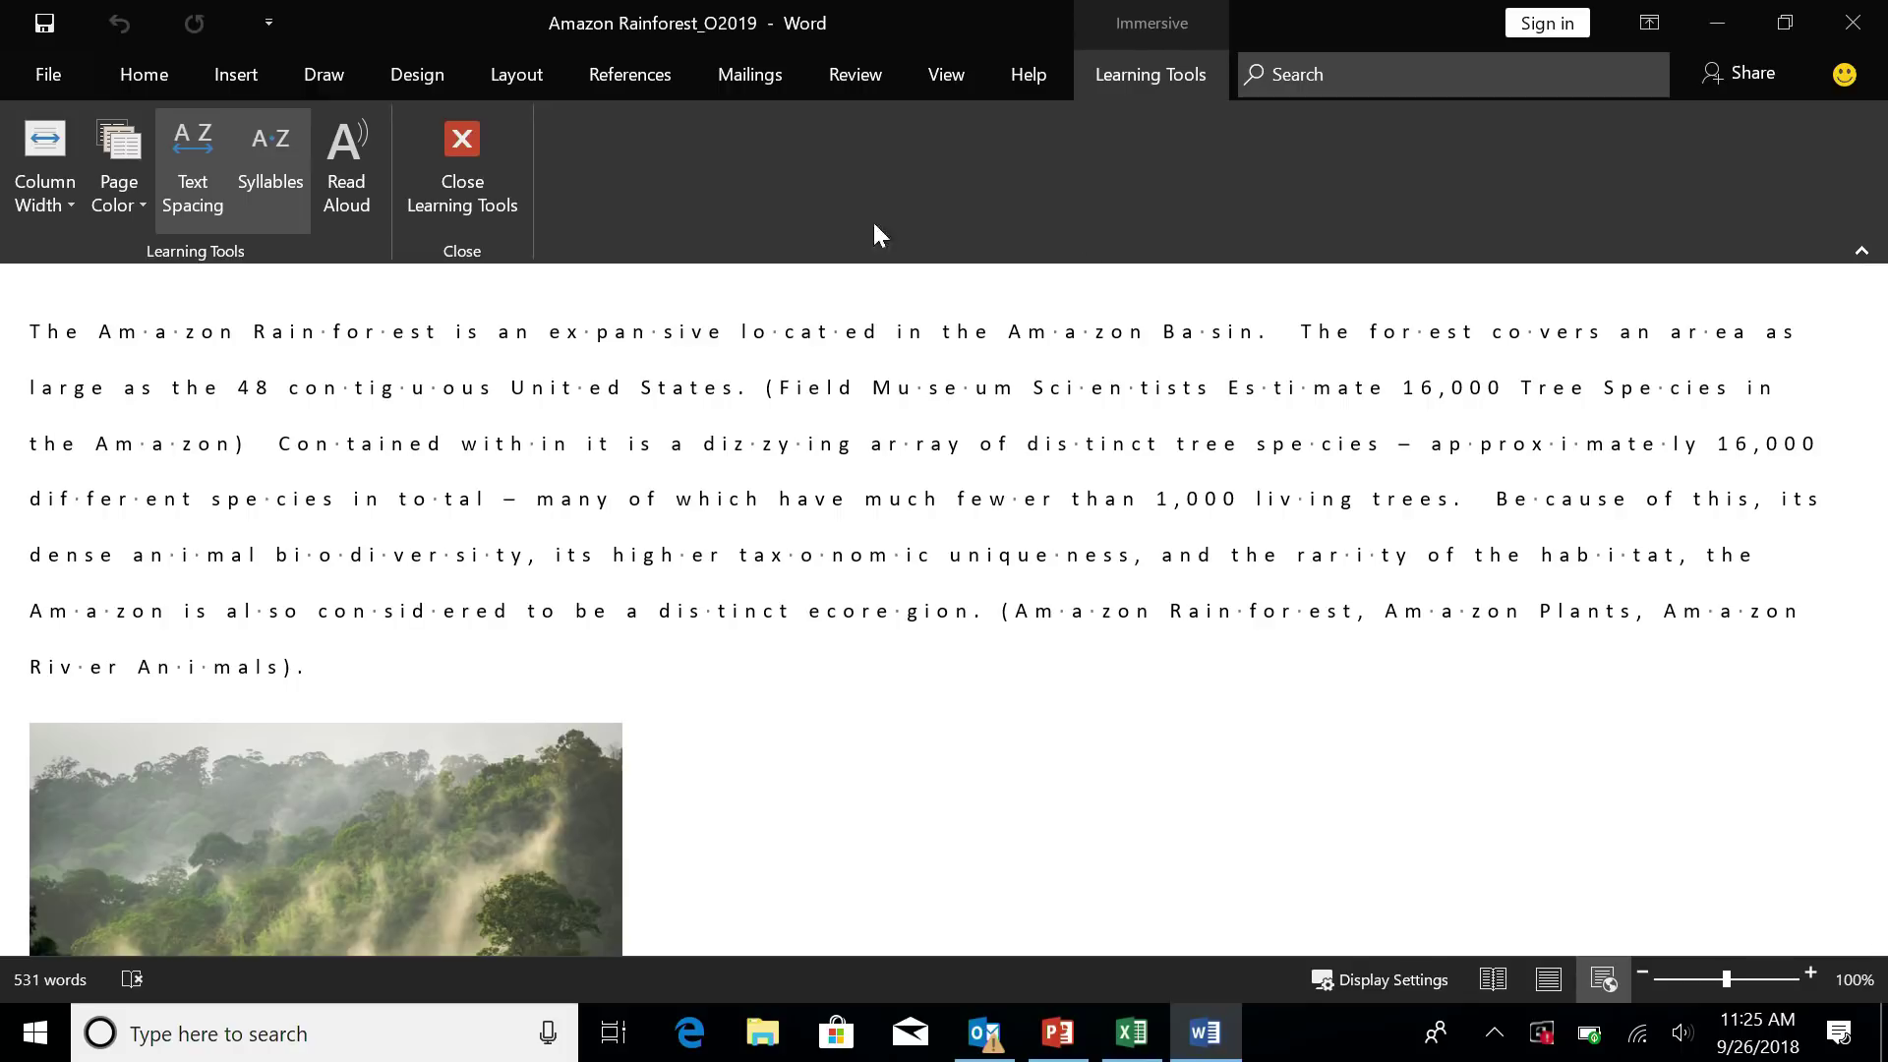
click(102, 225)
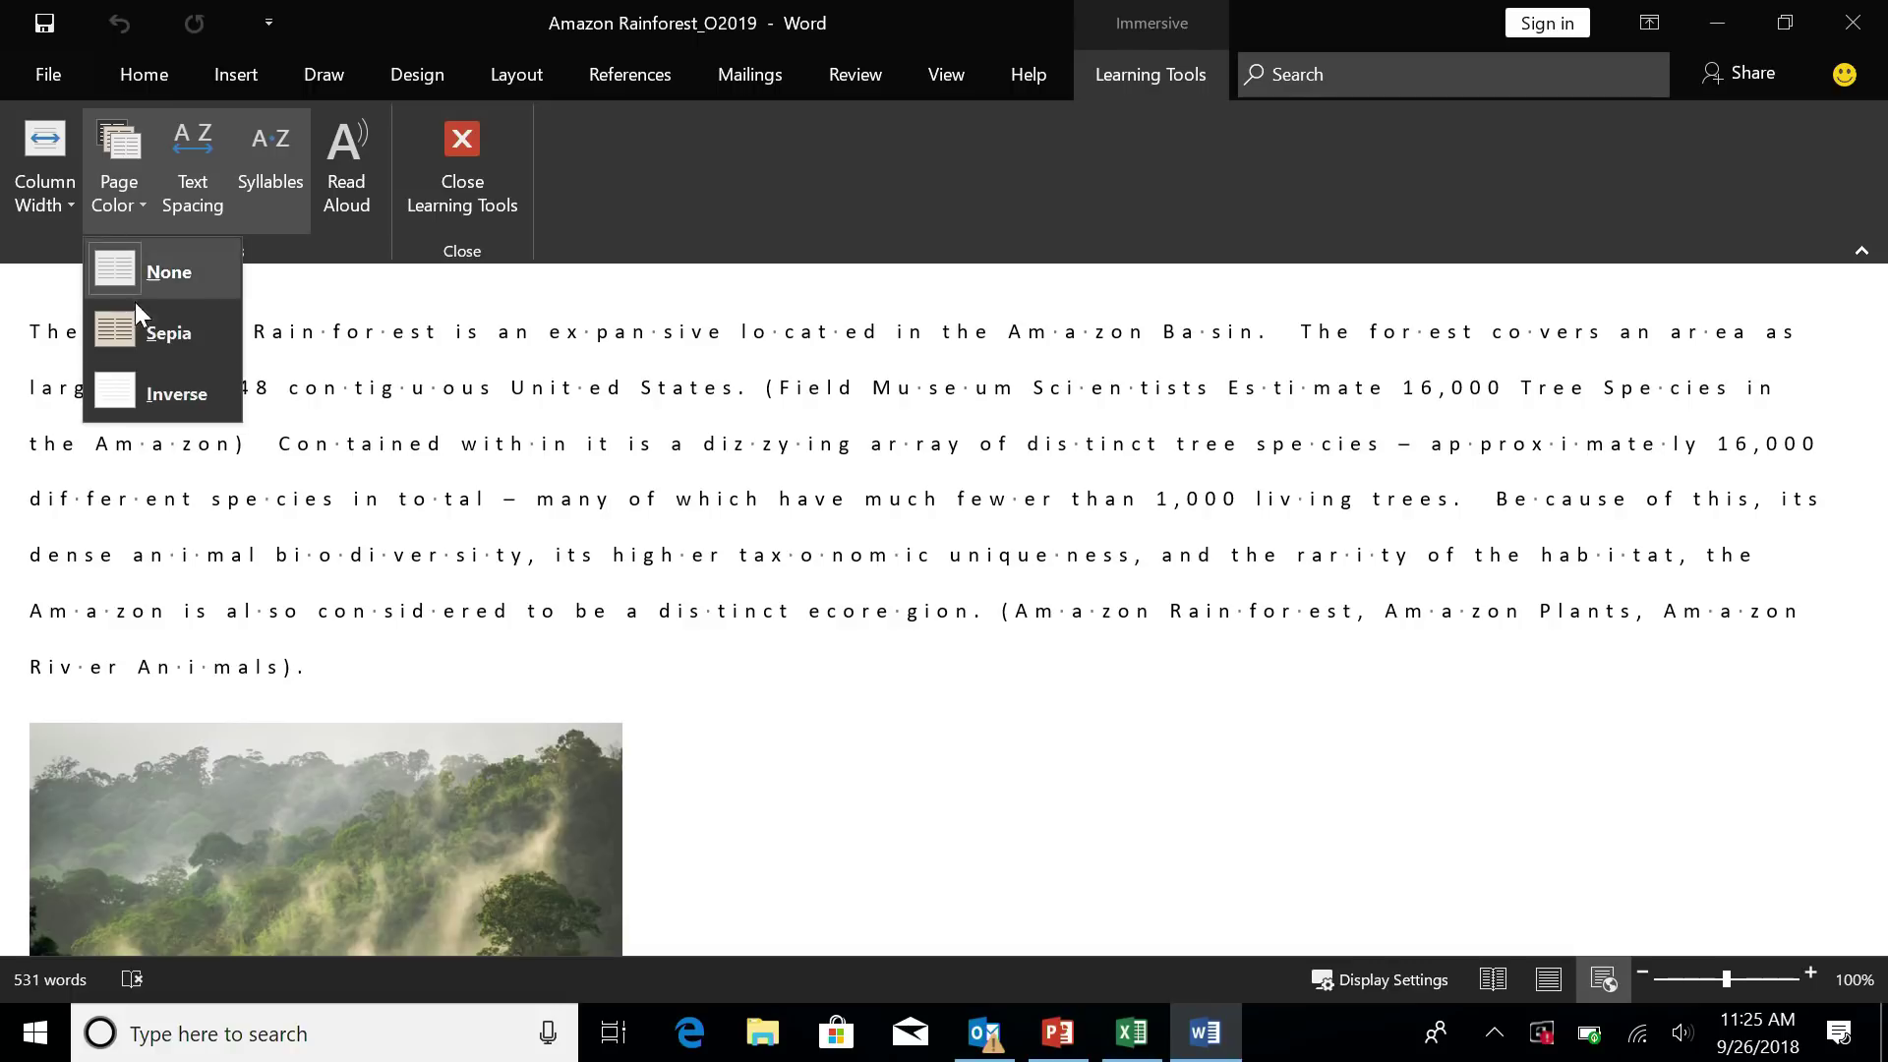
click(139, 344)
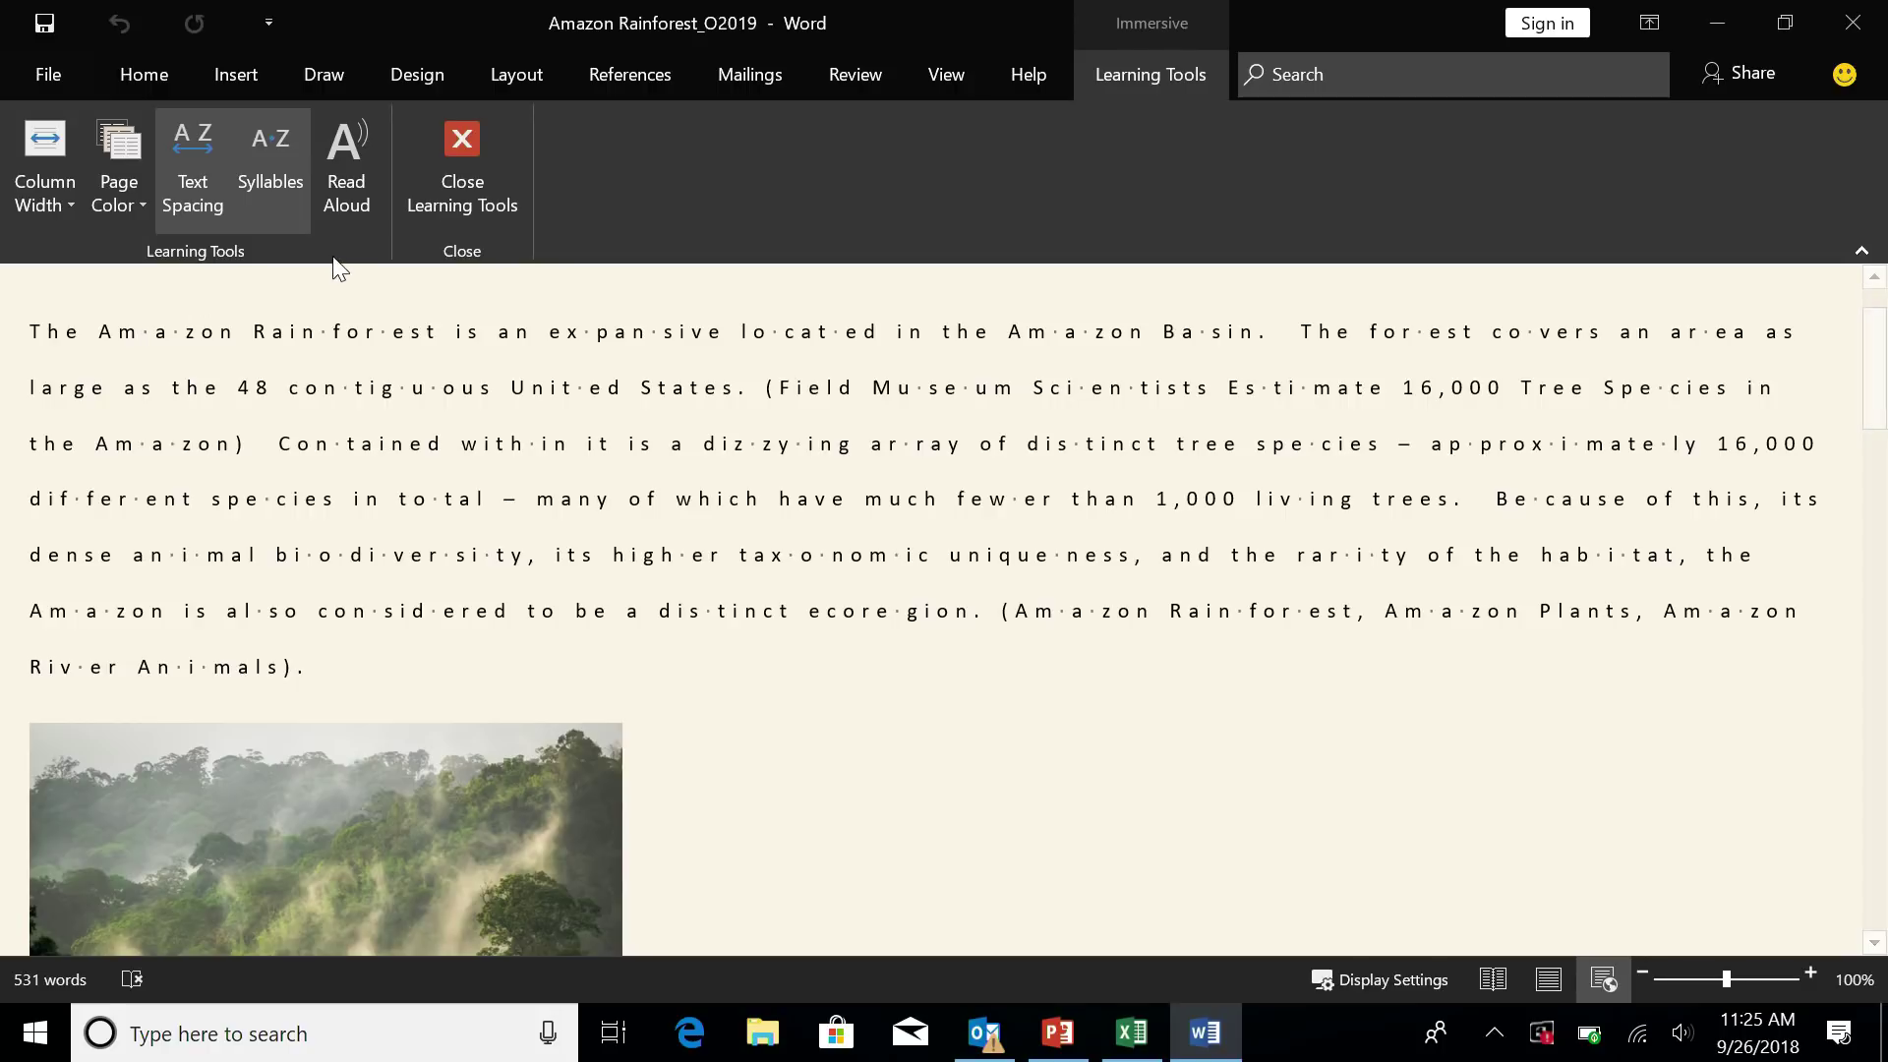
click(347, 190)
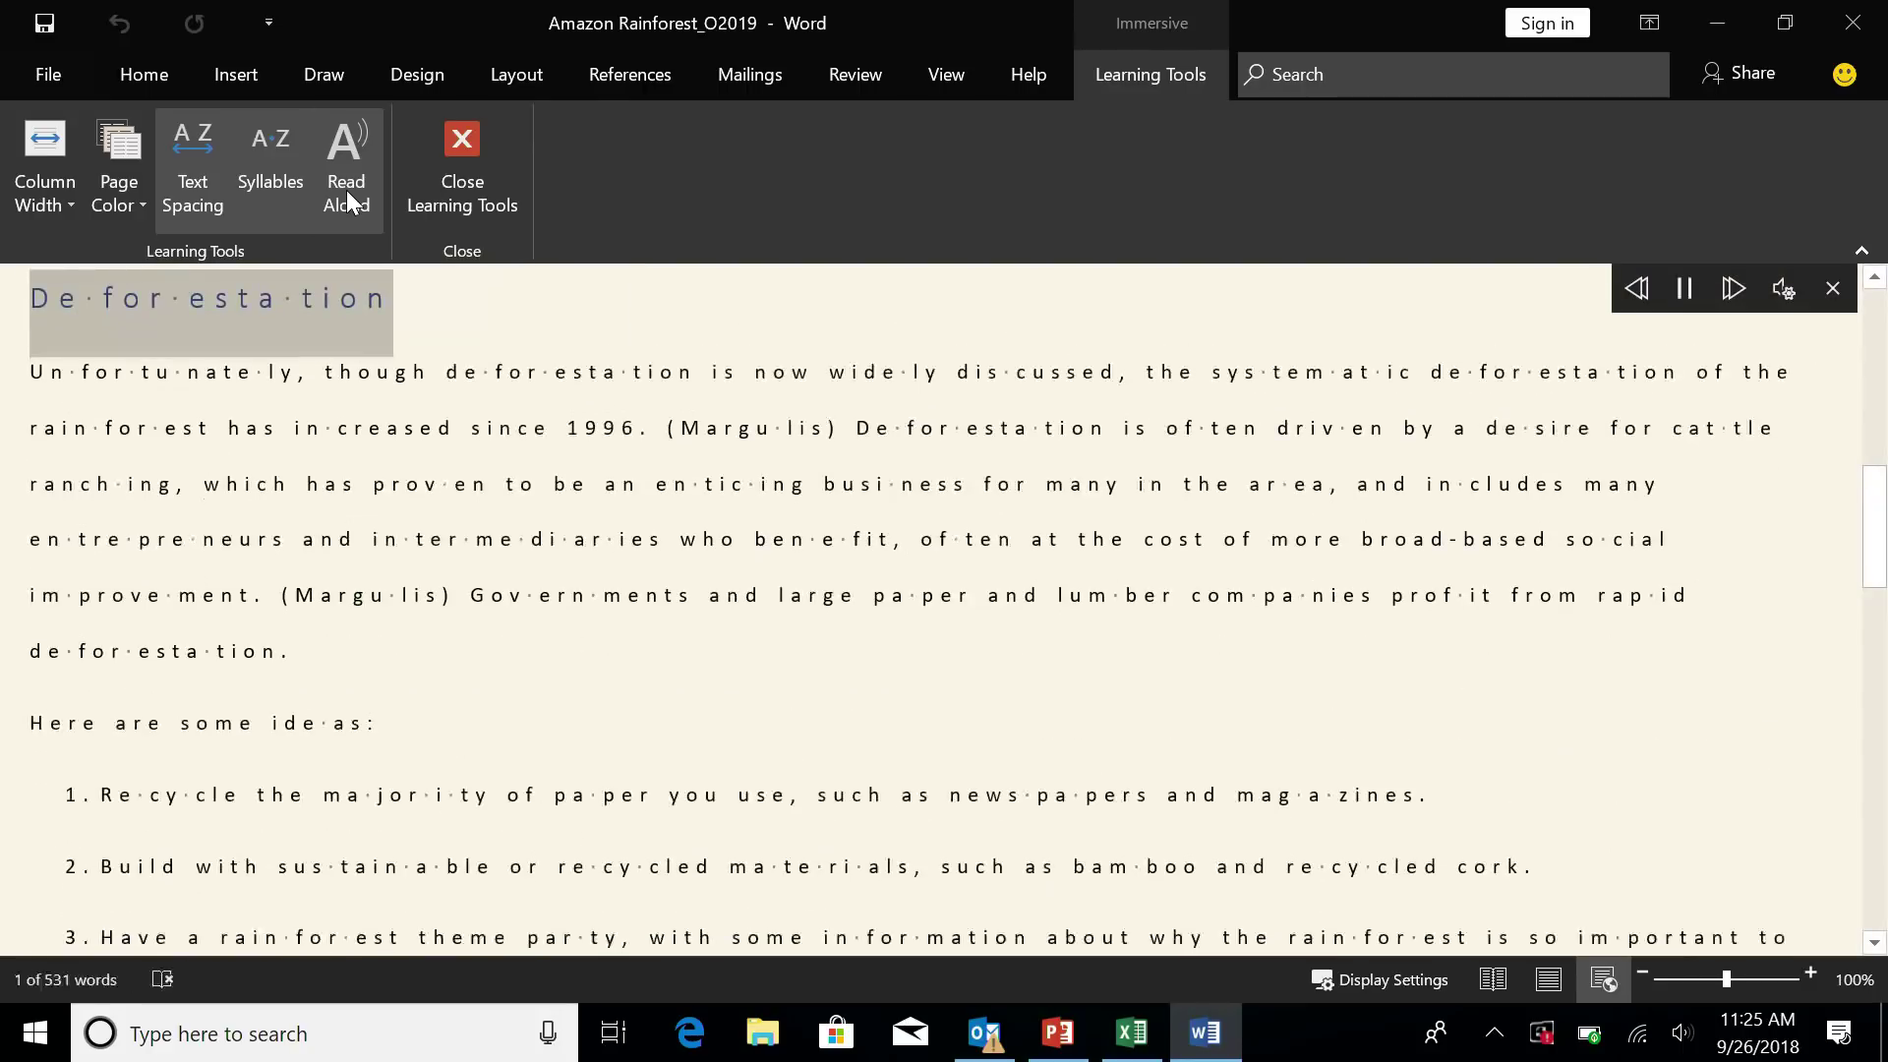
click(1780, 295)
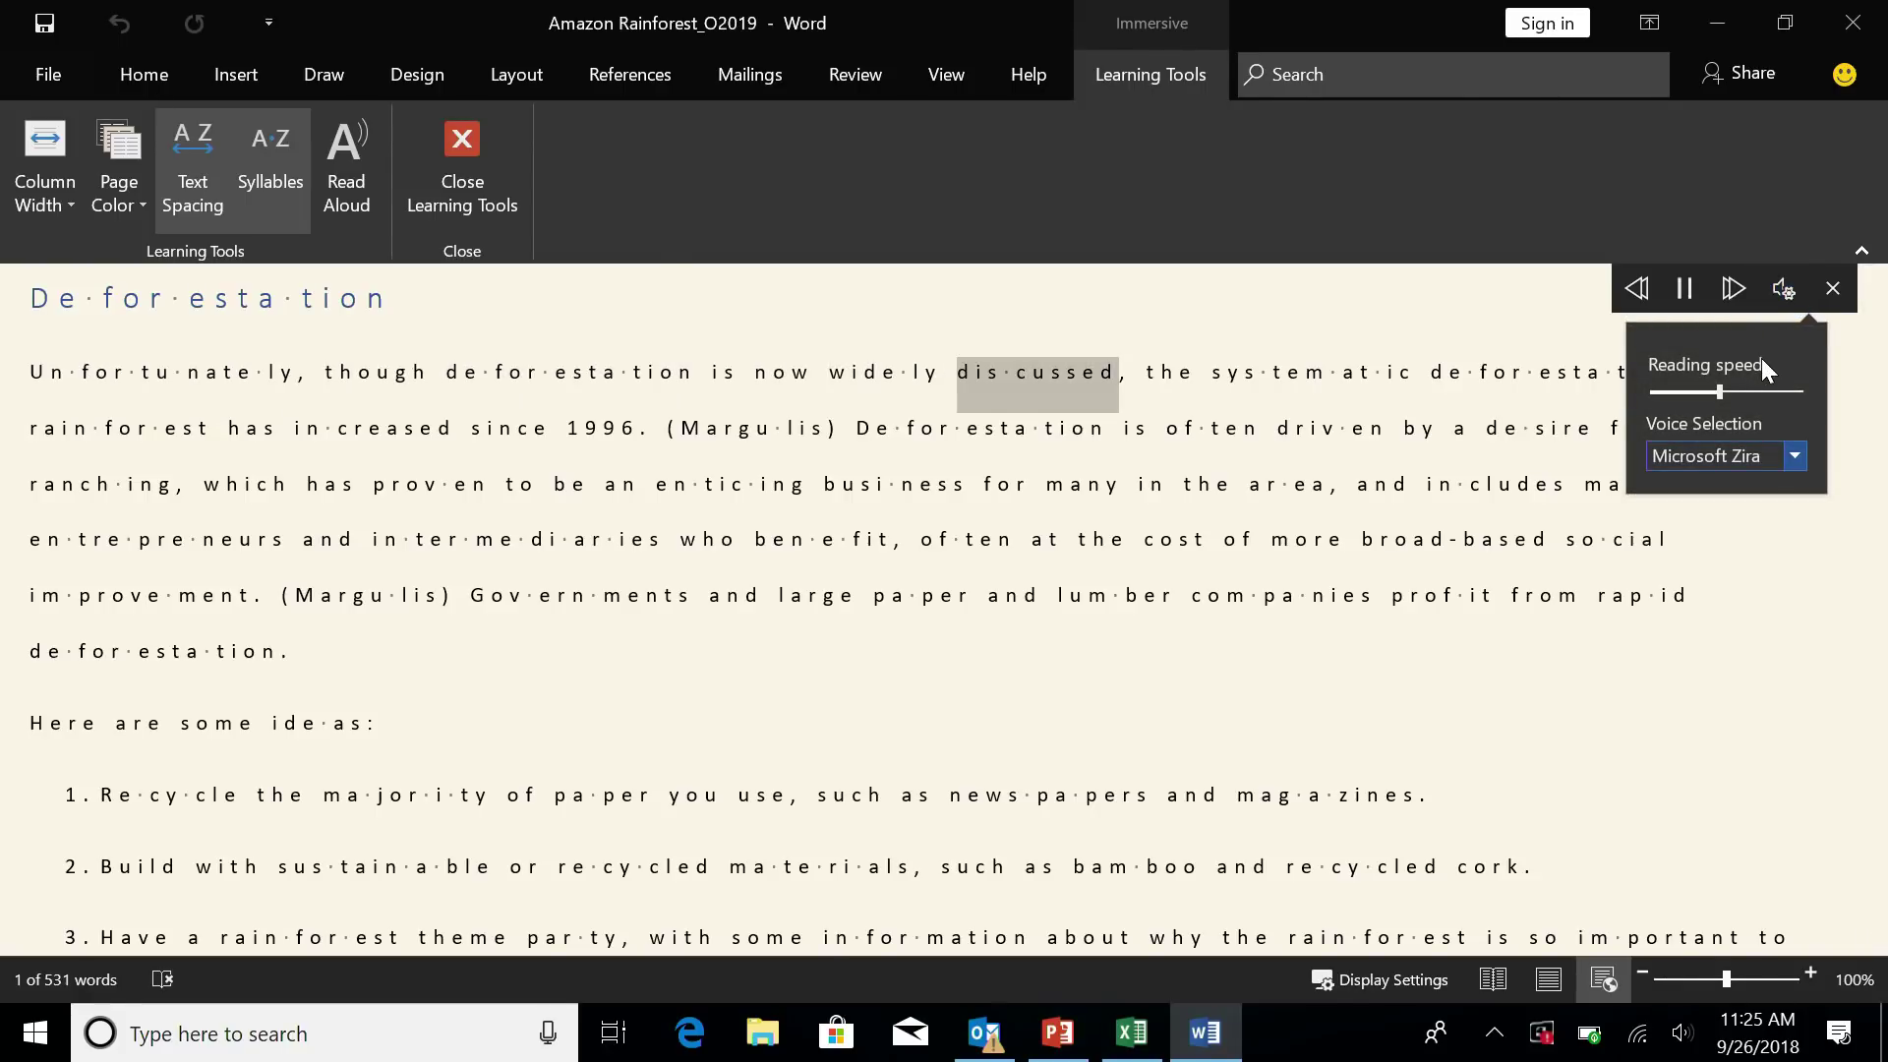
click(1796, 454)
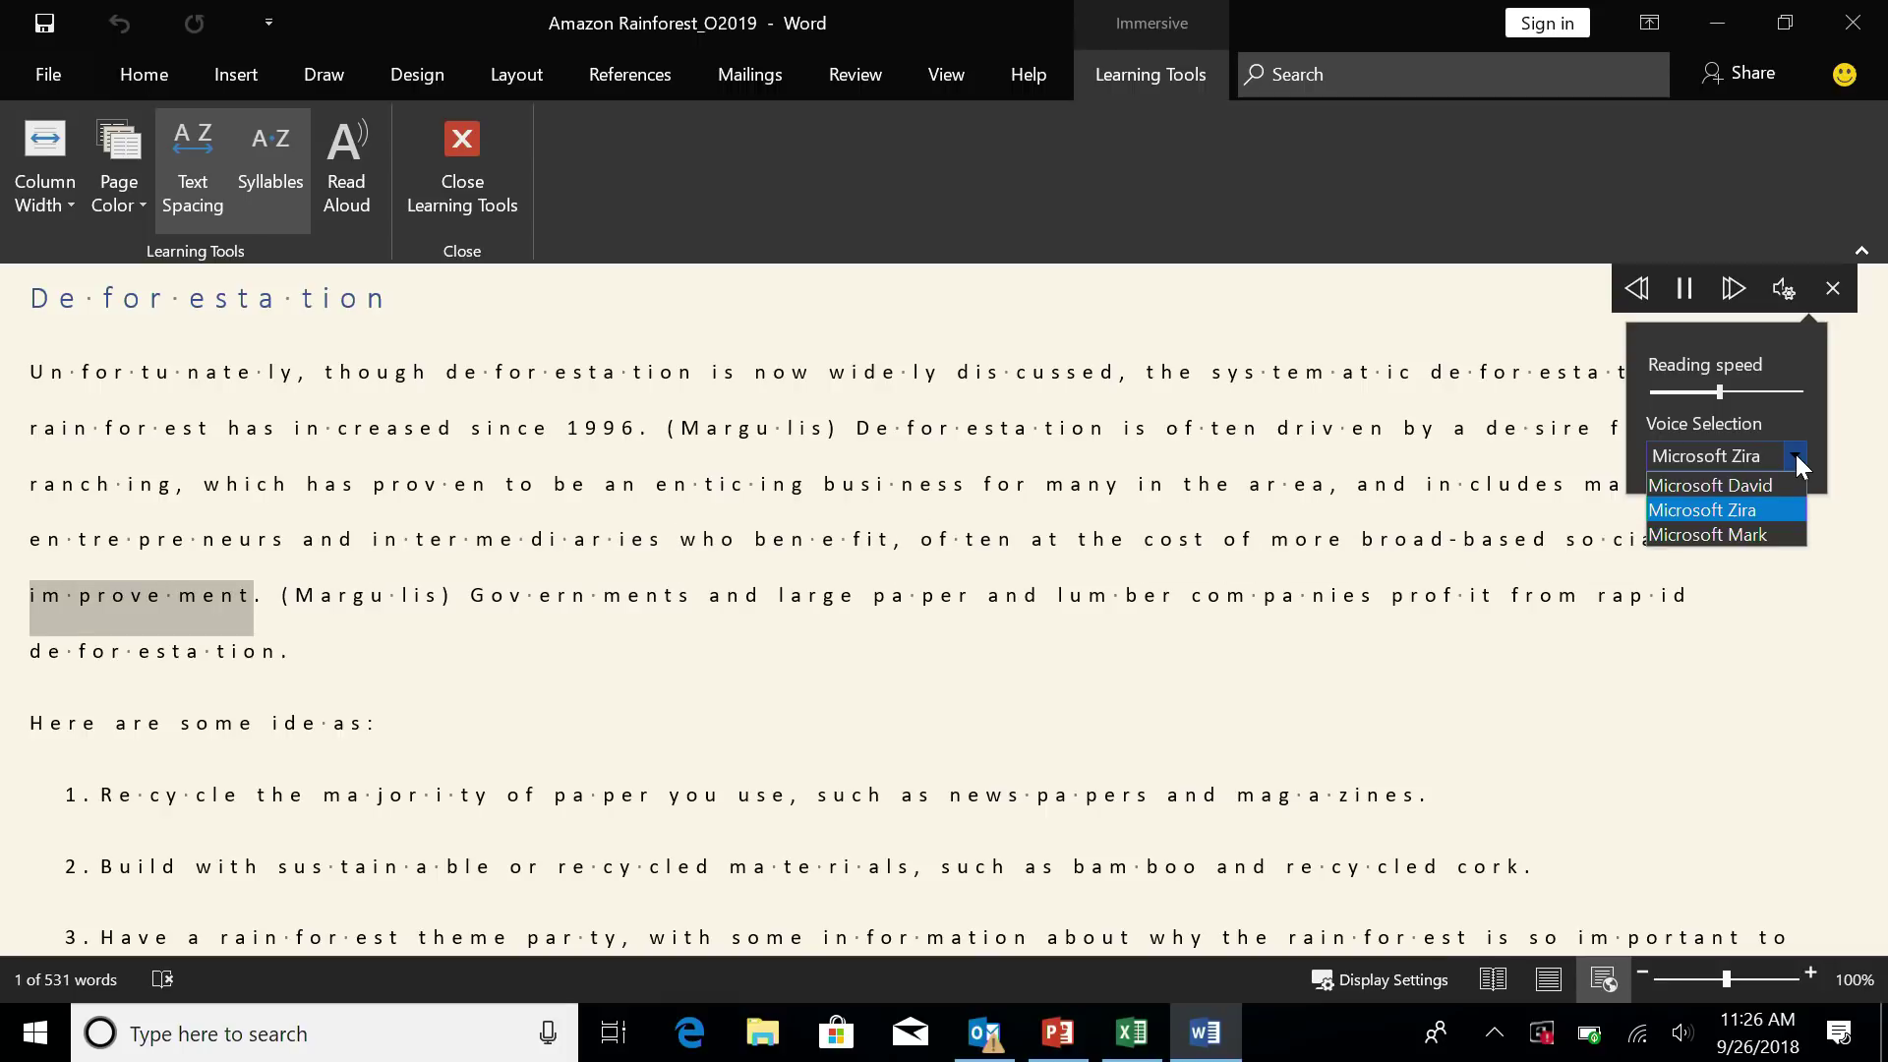
click(1691, 288)
click(1834, 293)
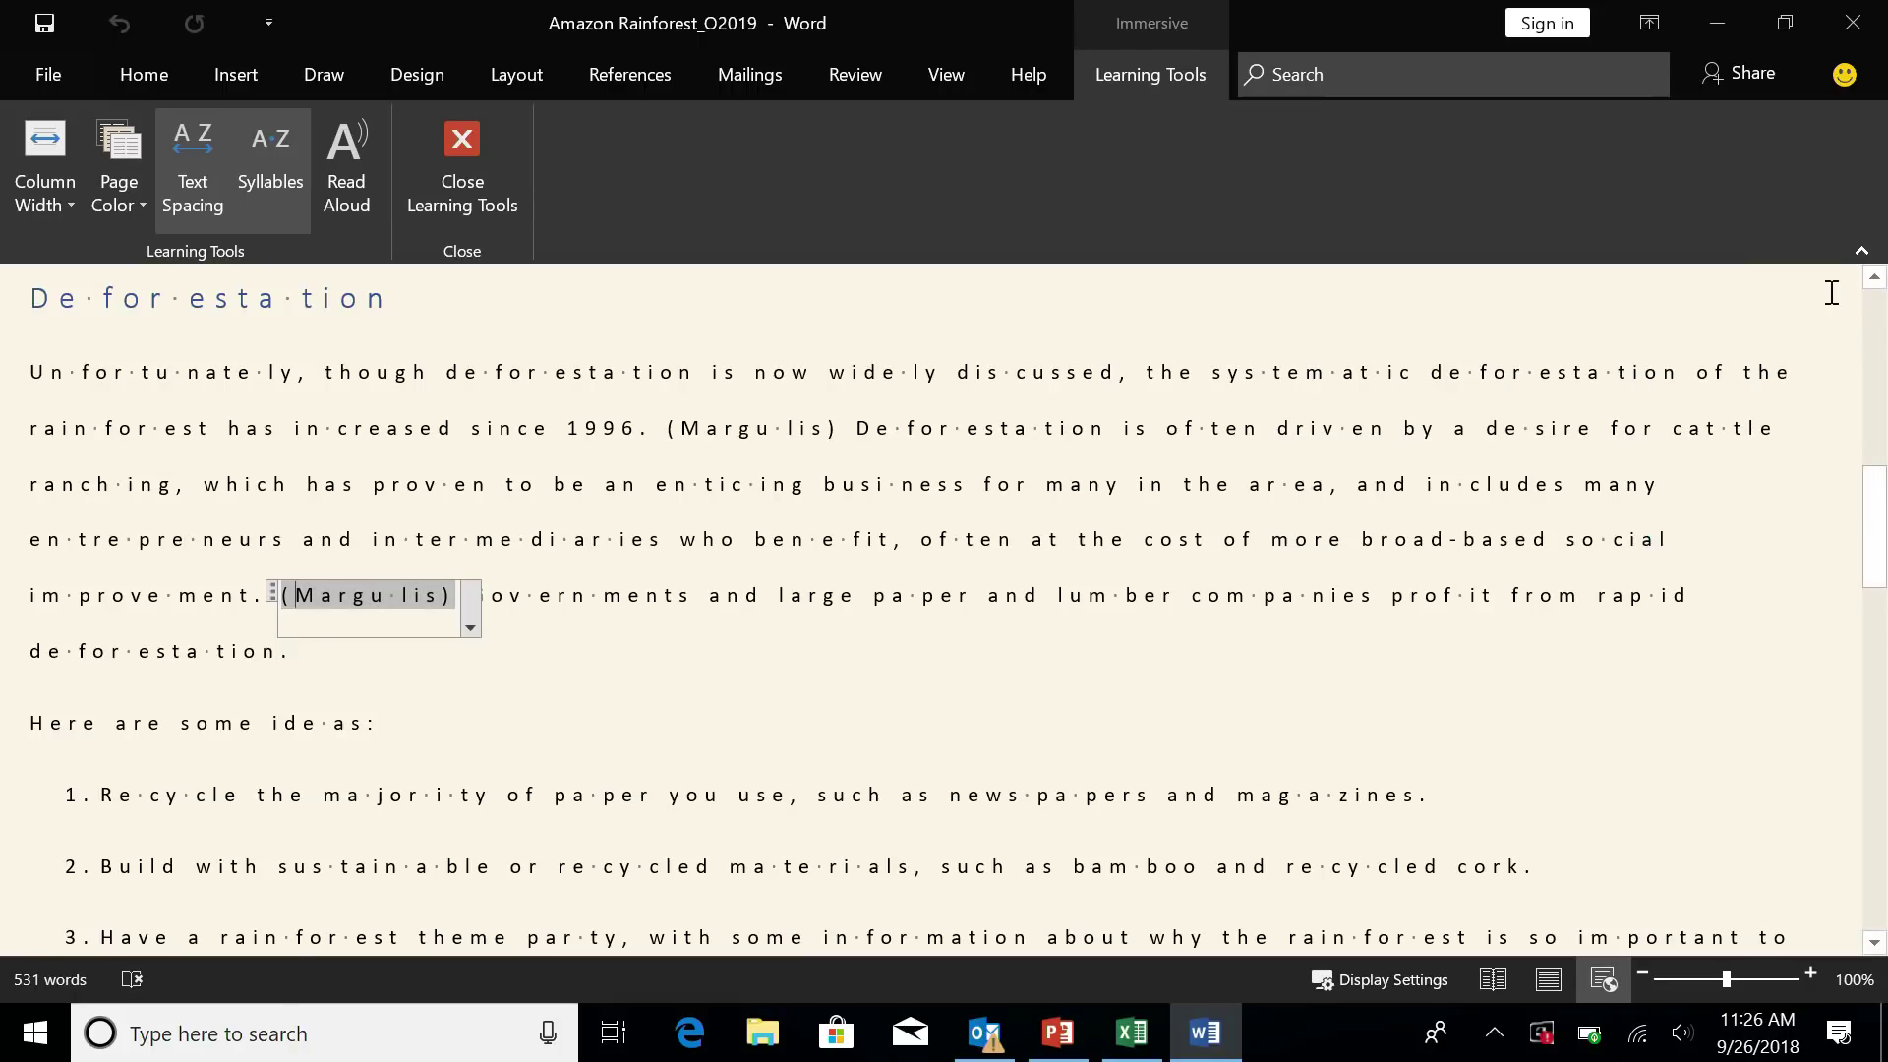
click(985, 1032)
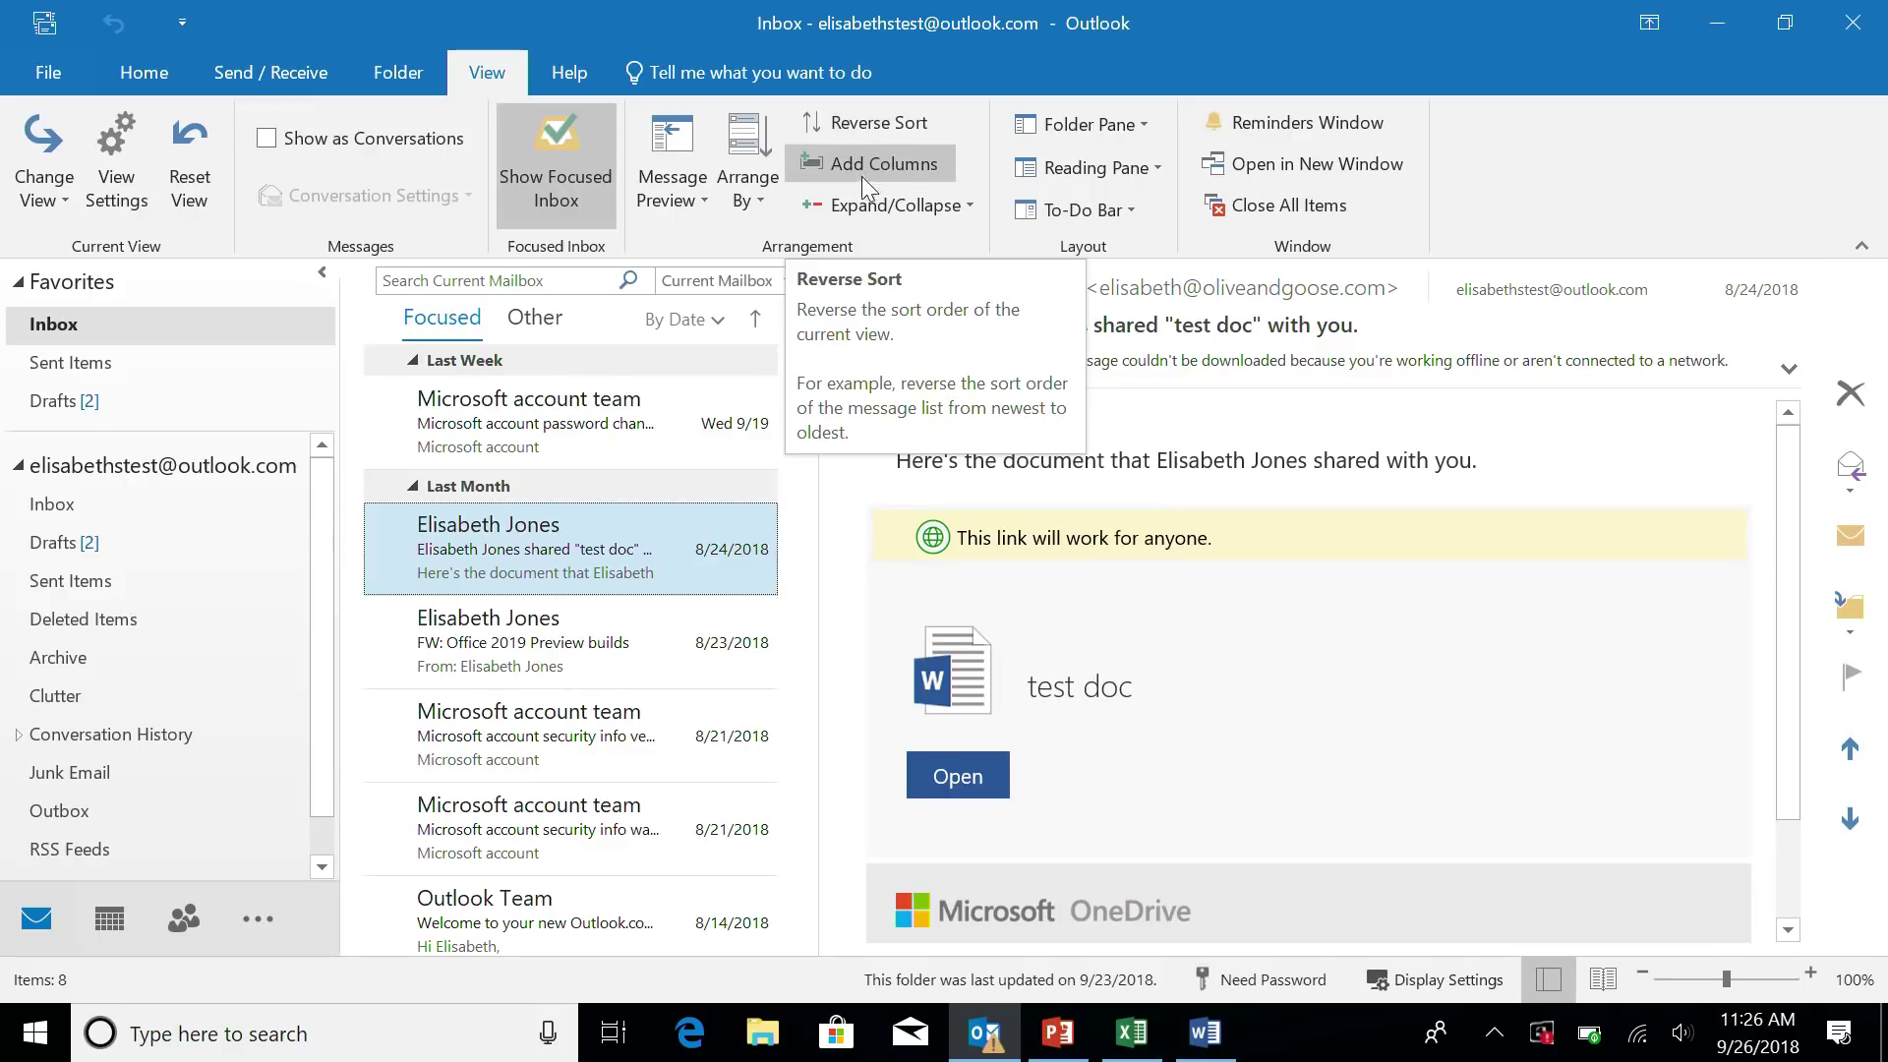
click(1701, 17)
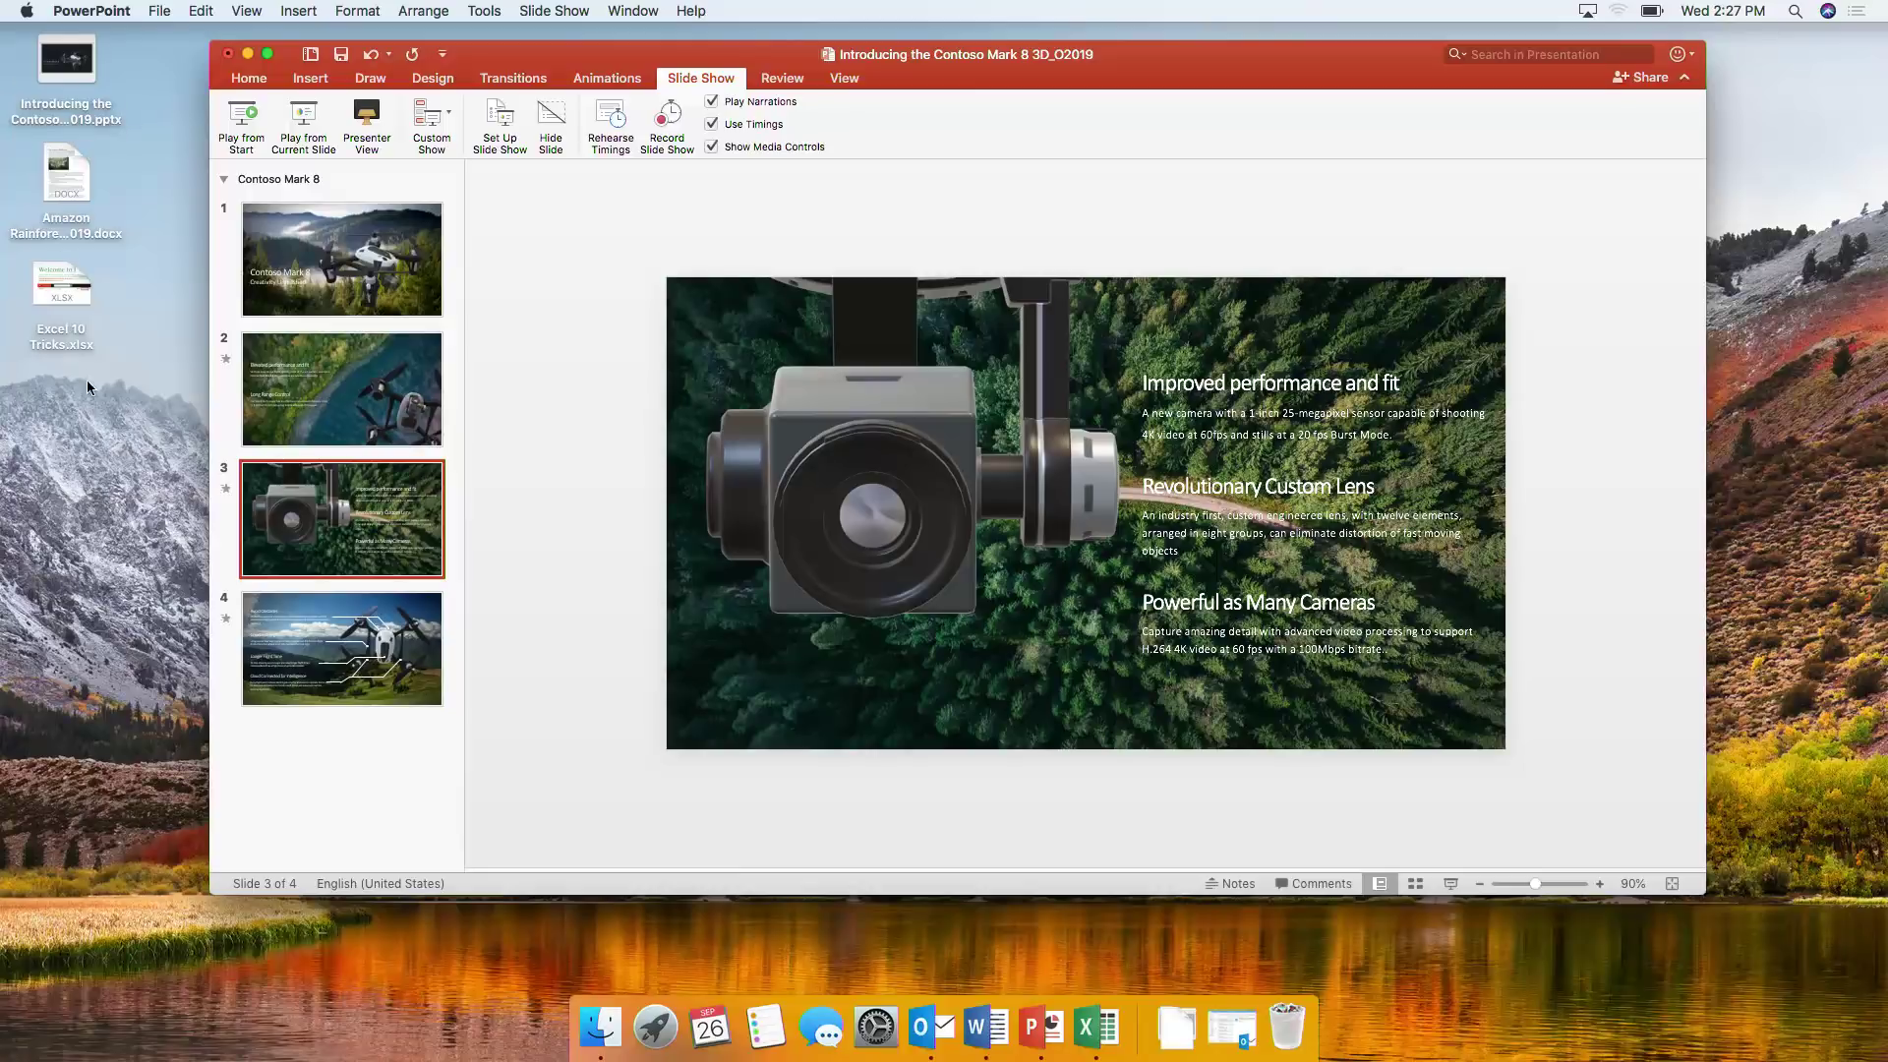
- Duplicate slide 4 as slide 5, delete its text boxes and callout lines, and move the drone lower left
right_click(305, 636)
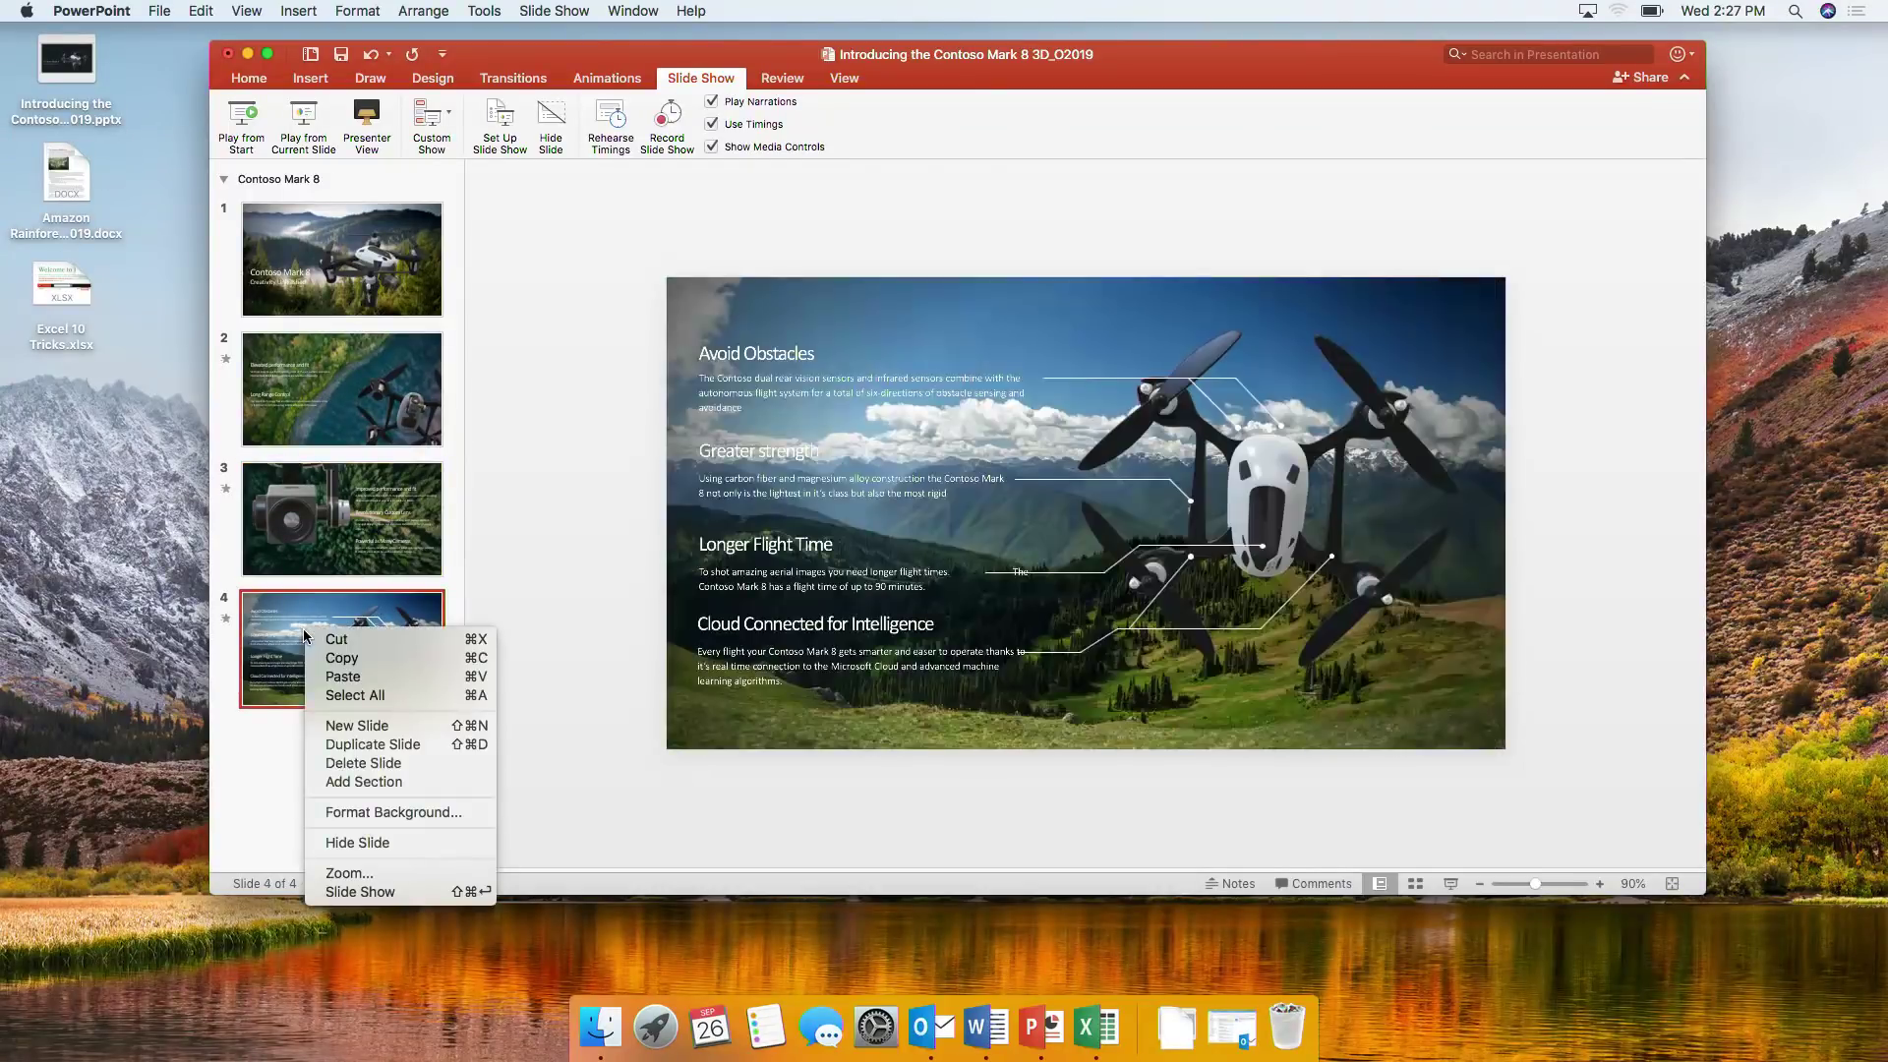
click(347, 746)
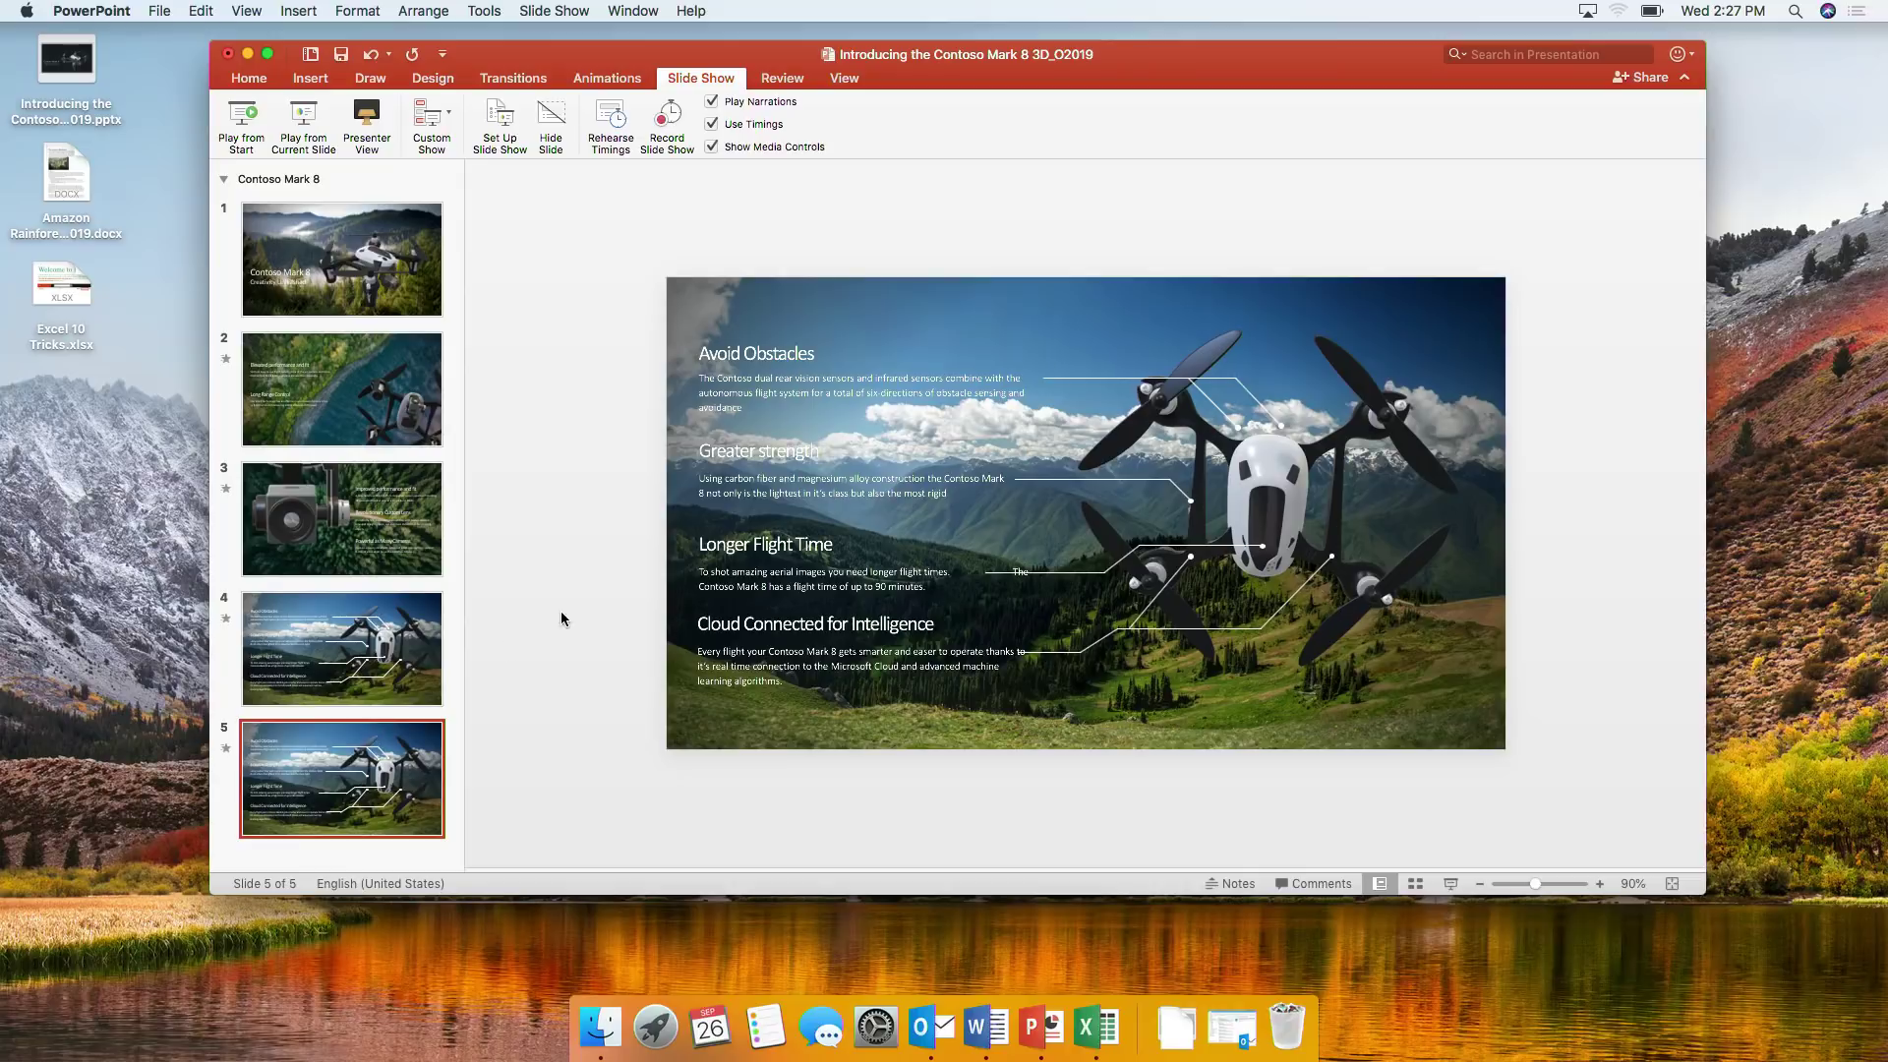
drag(543, 299, 1451, 800)
key(Delete)
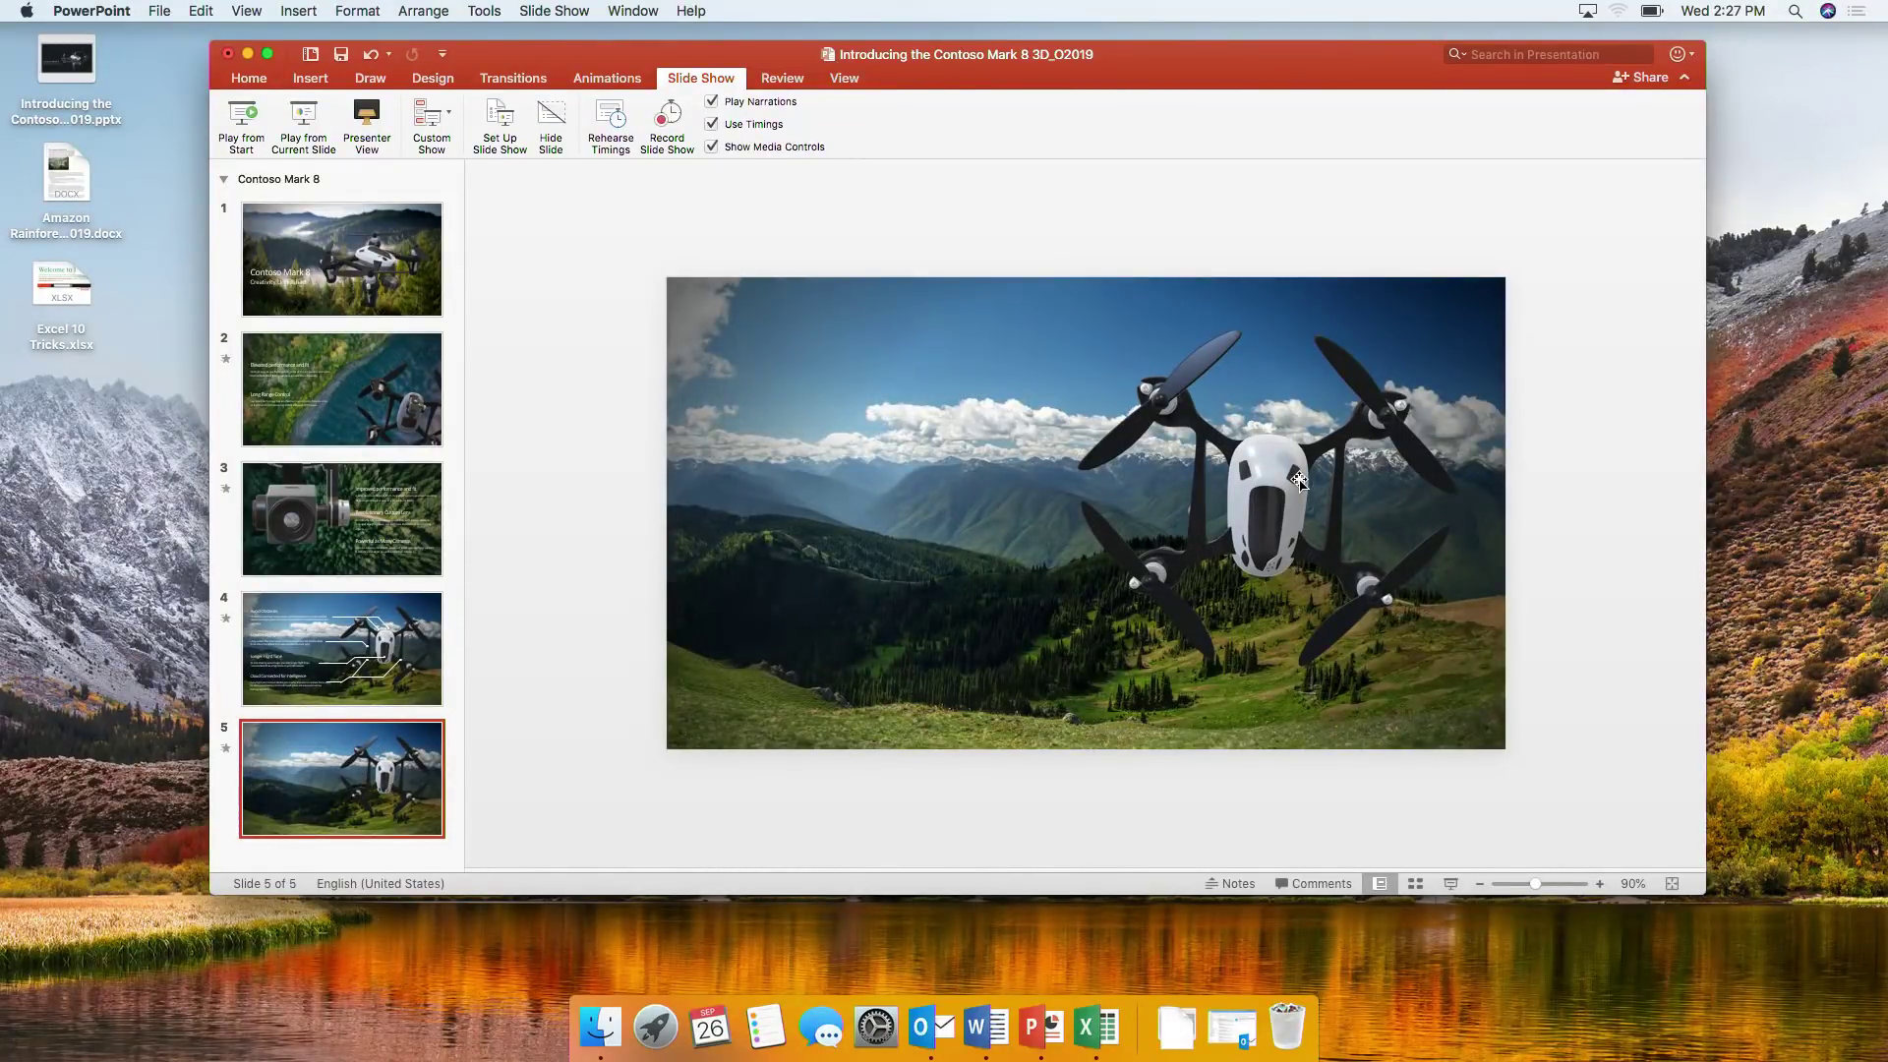
drag(1299, 481, 885, 595)
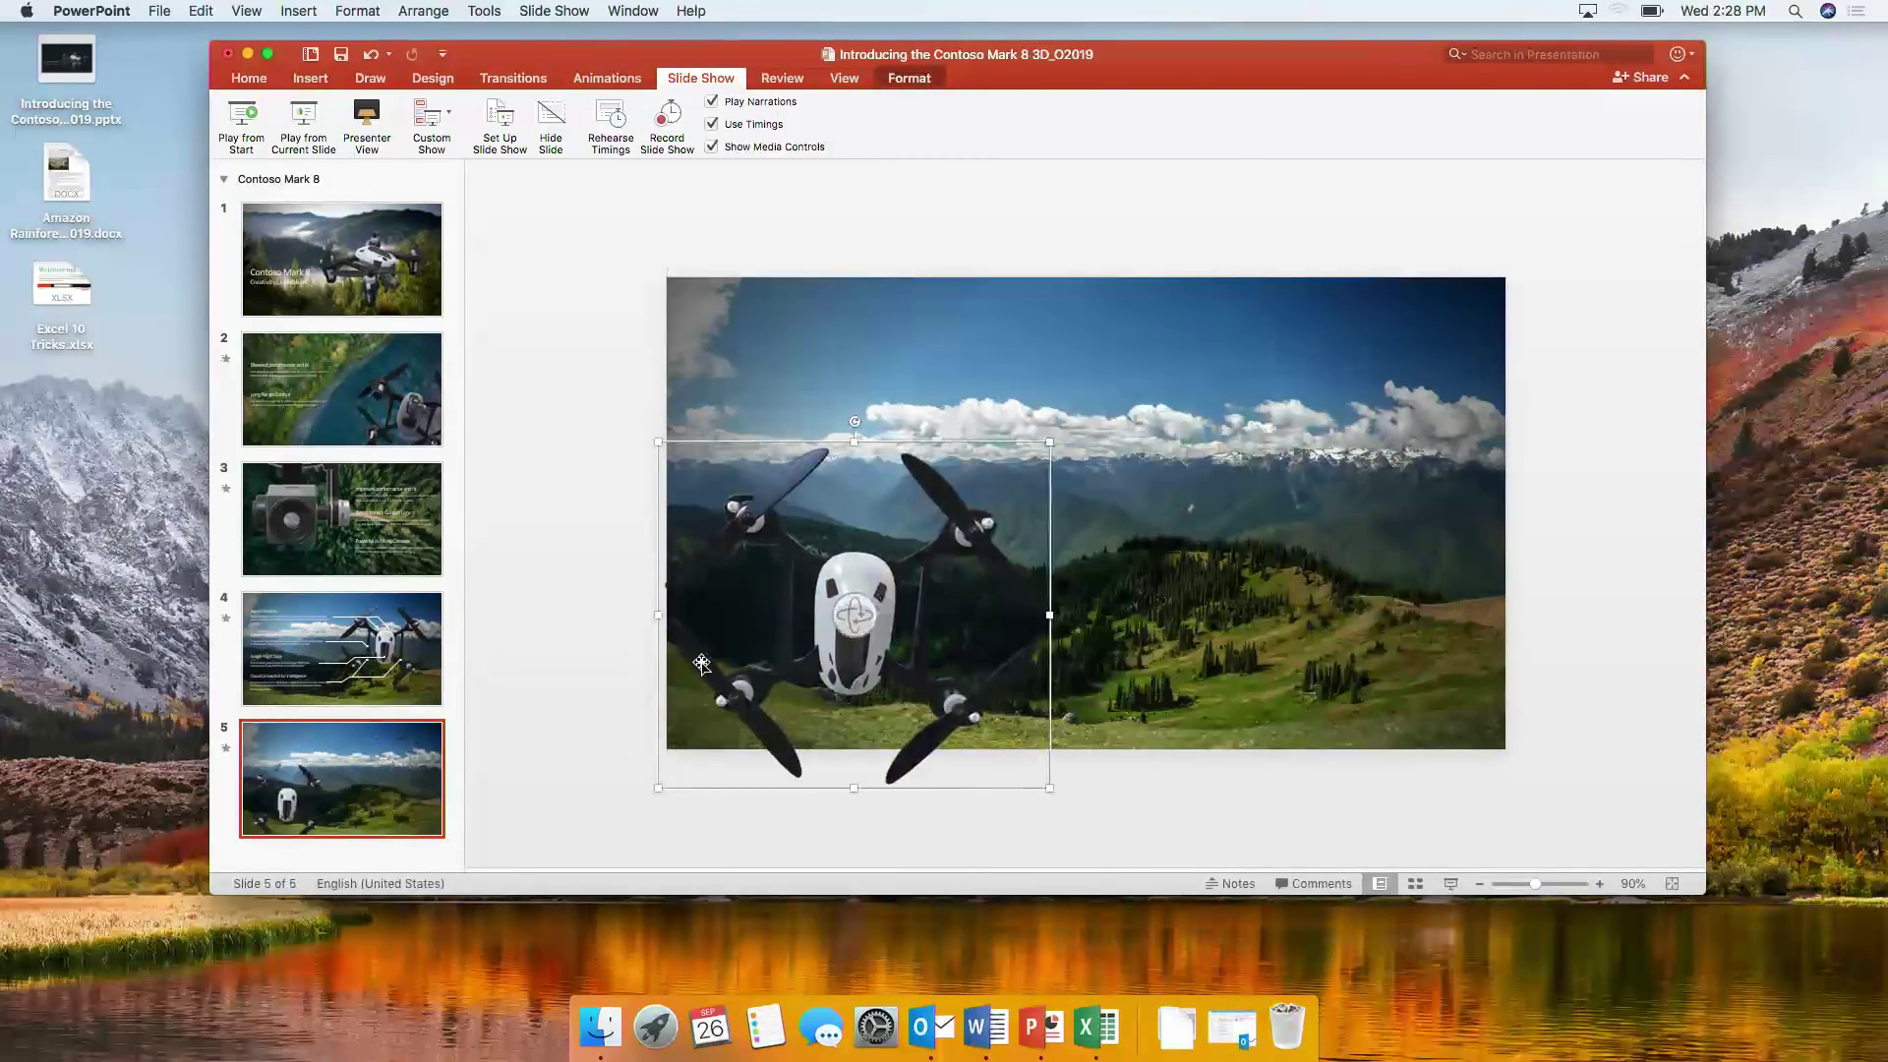
click(382, 688)
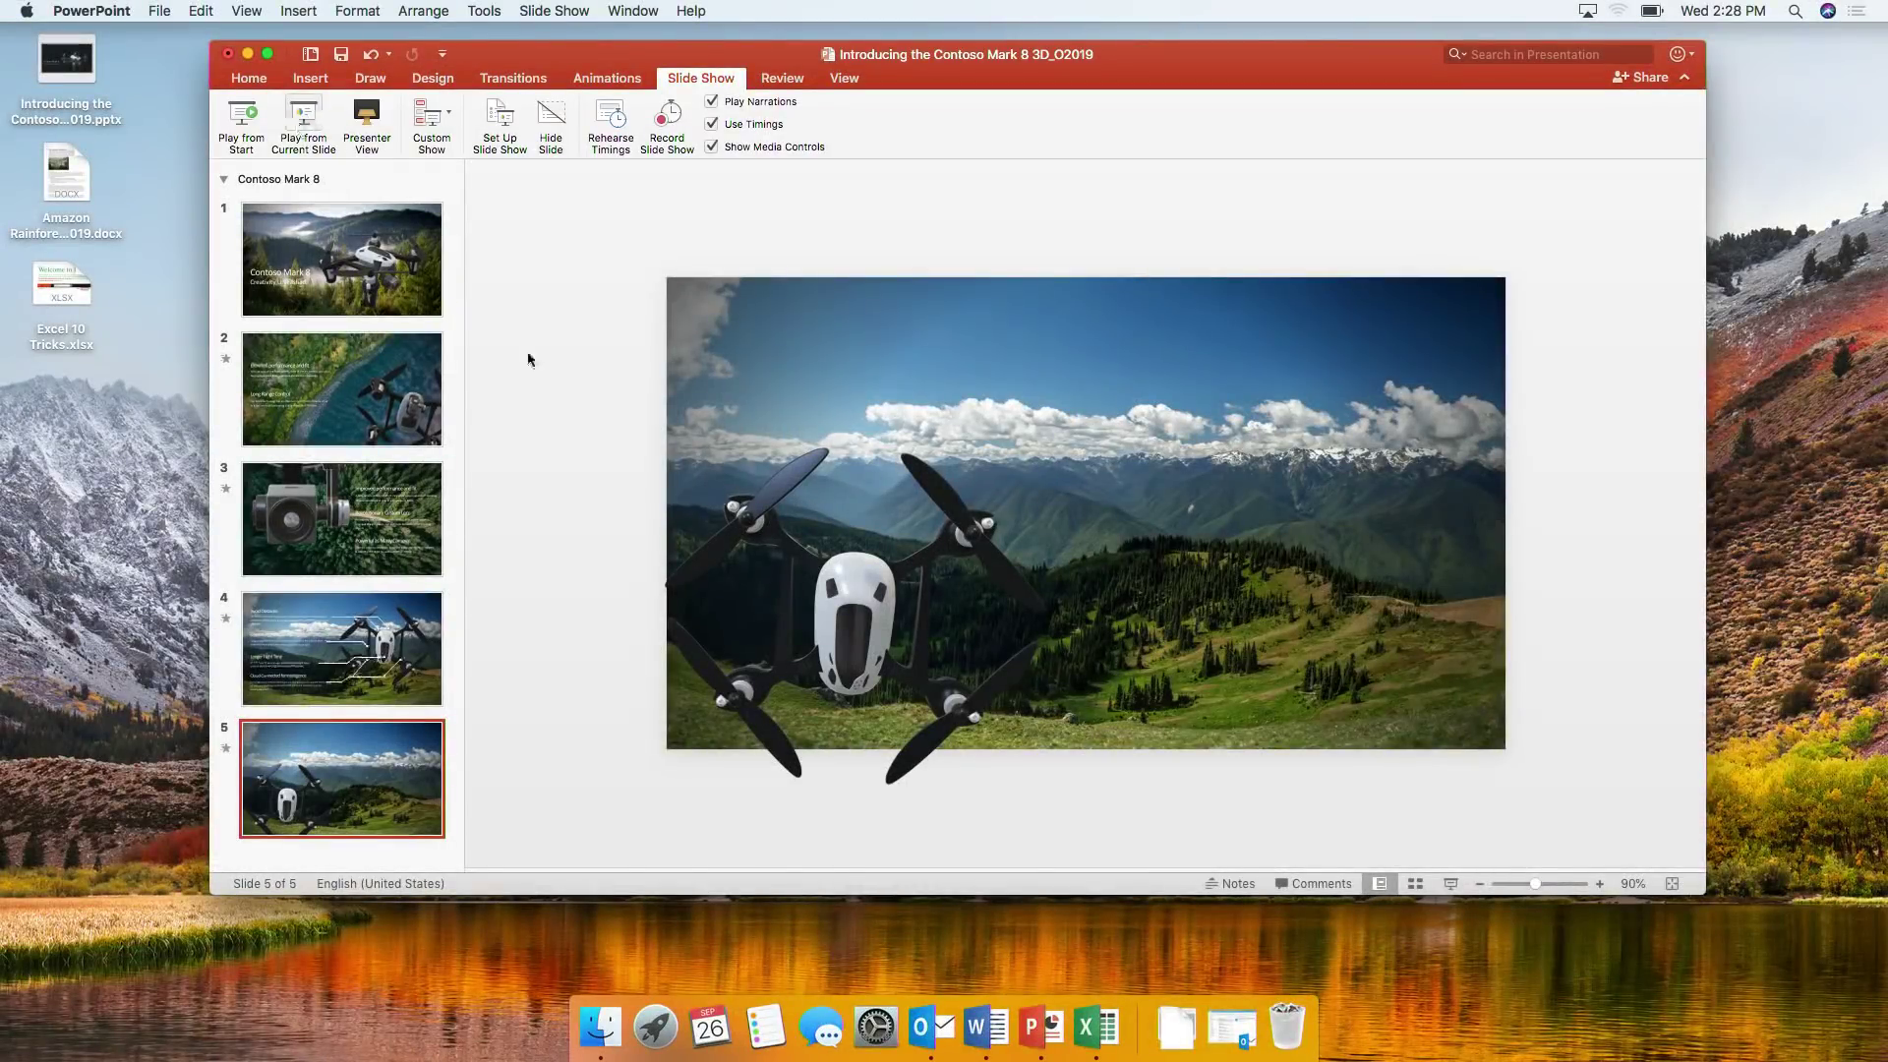
- Delete the old map chart from the Excel workbook
click(1094, 1030)
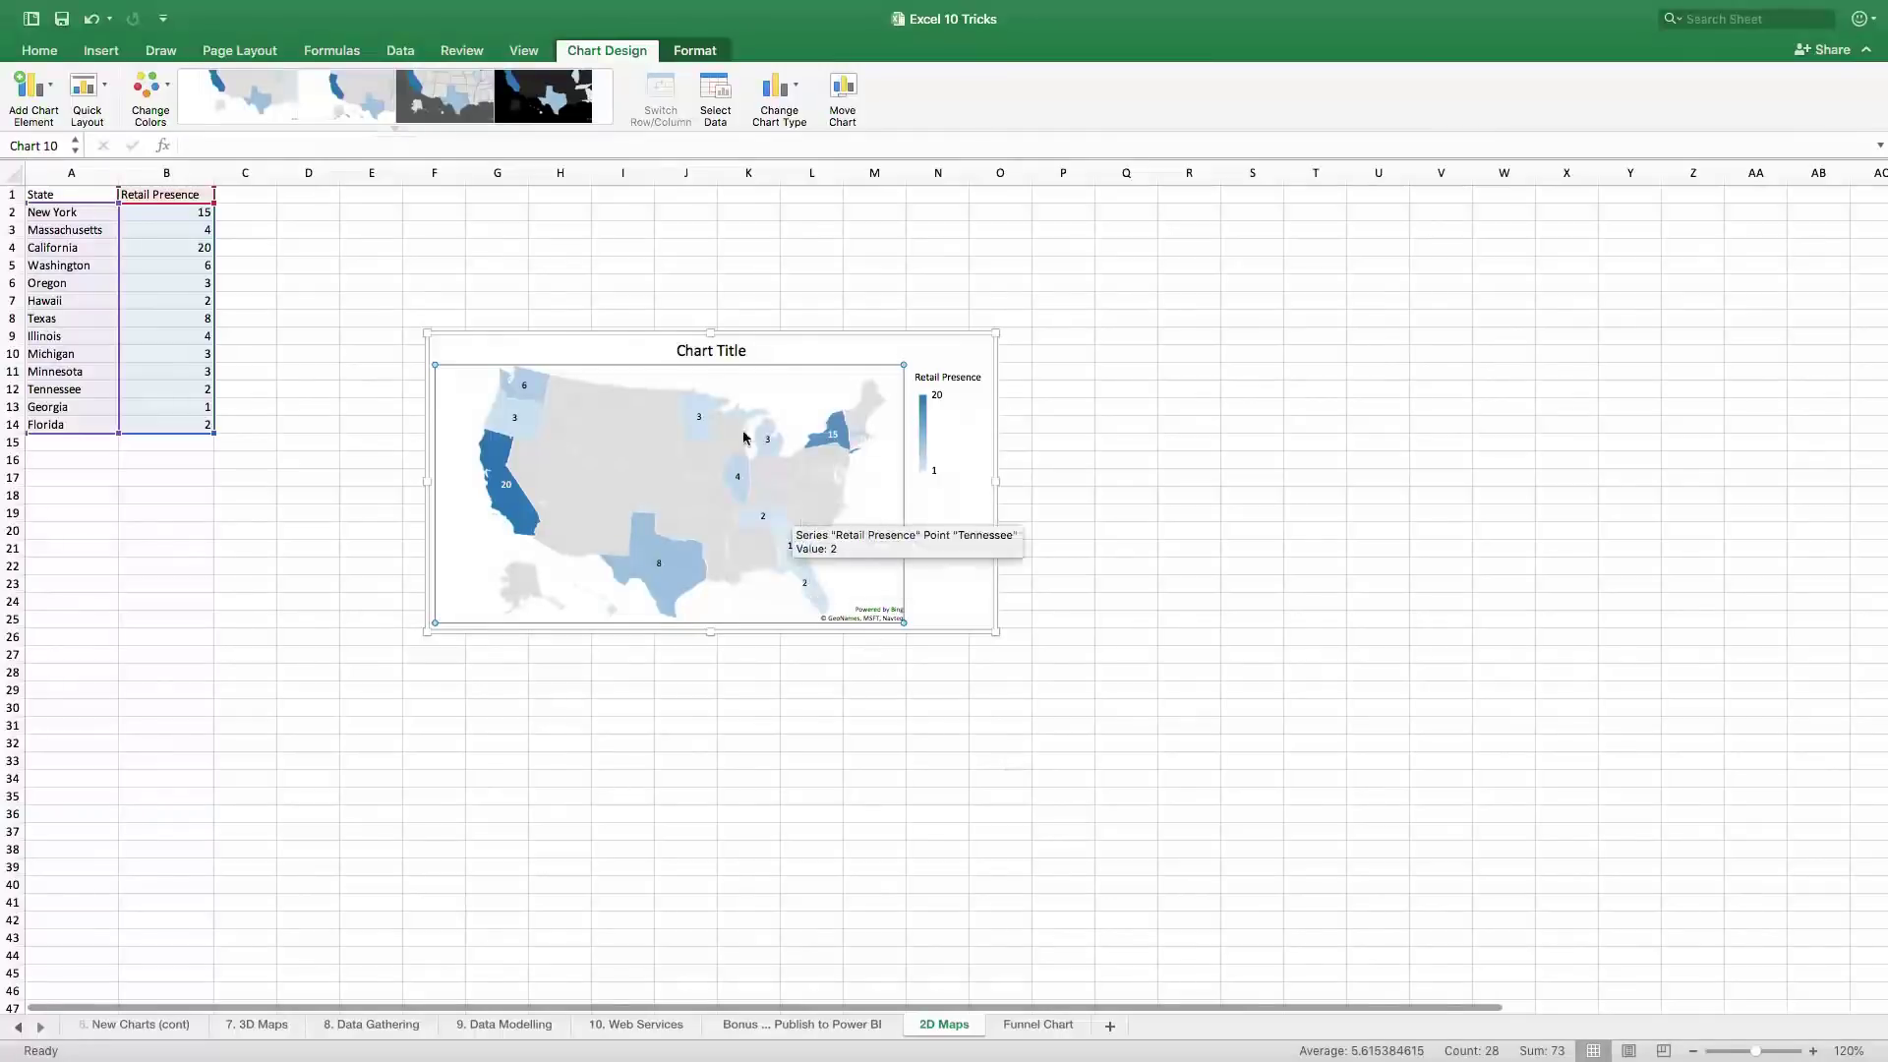
click(633, 325)
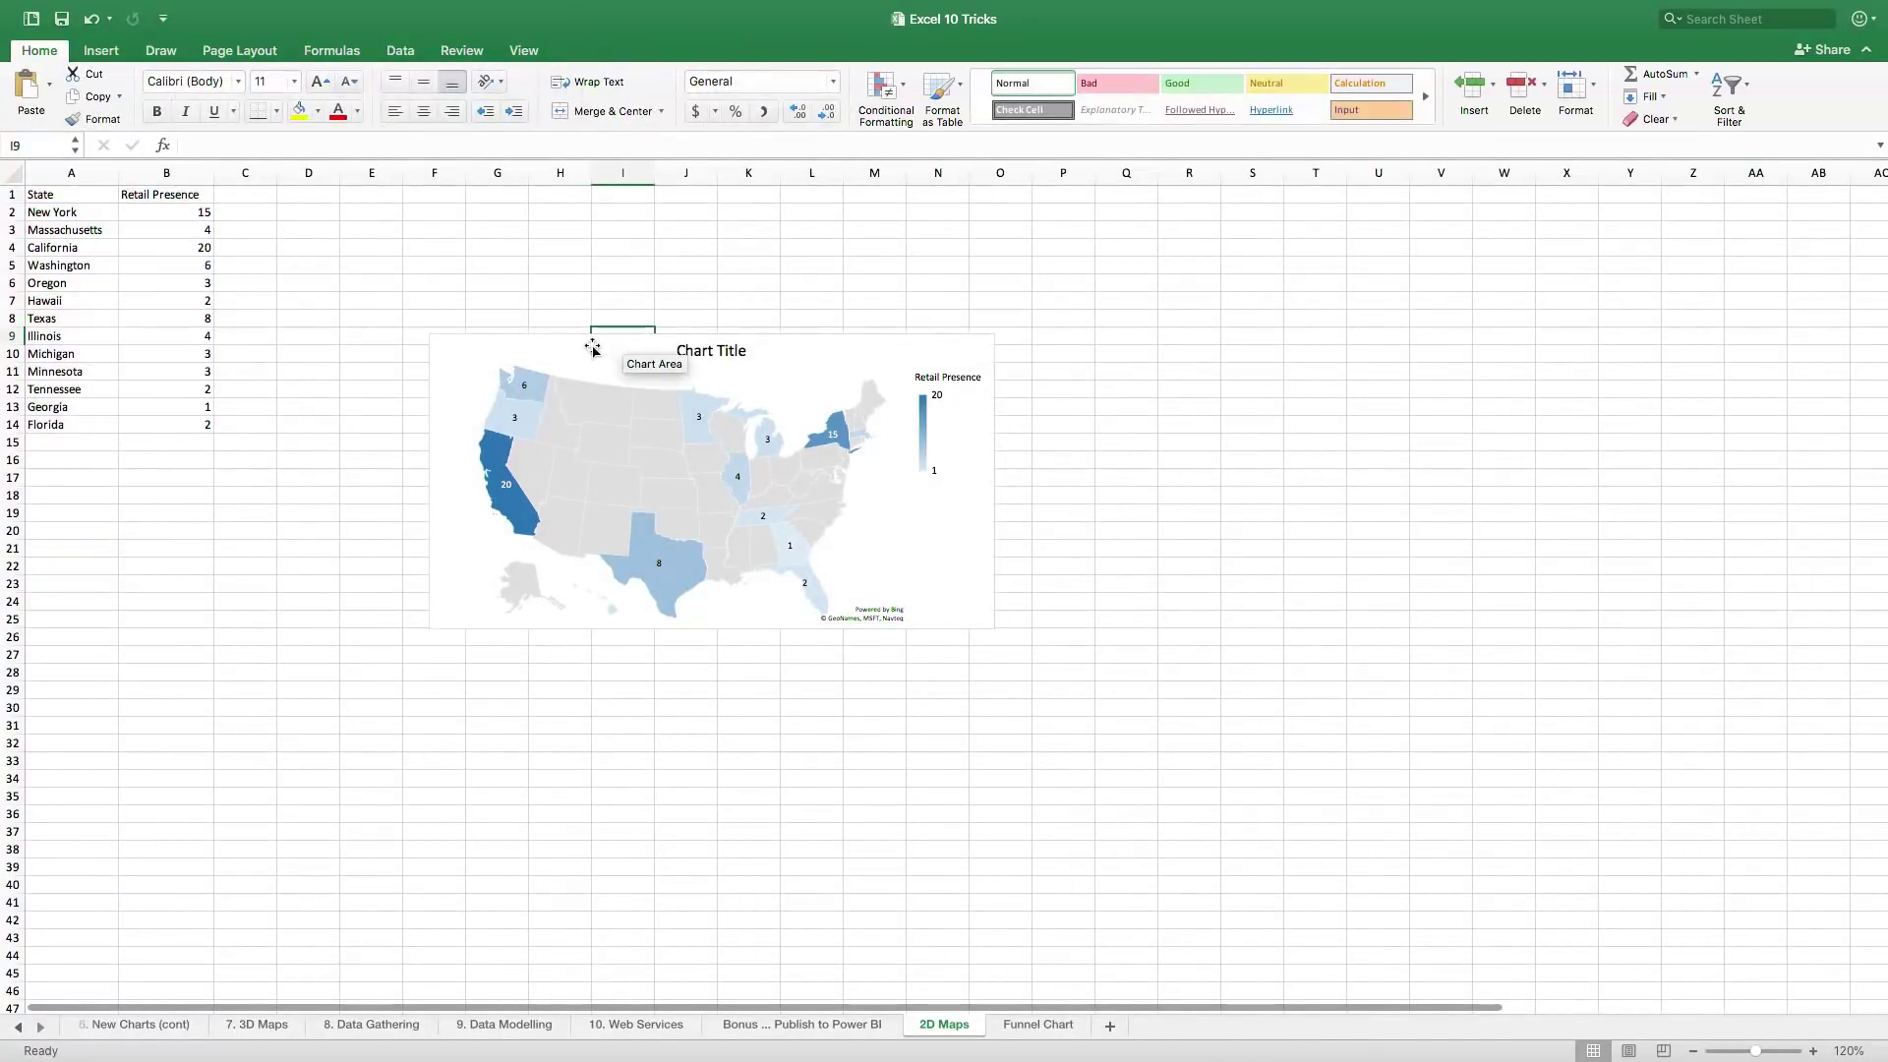
click(593, 344)
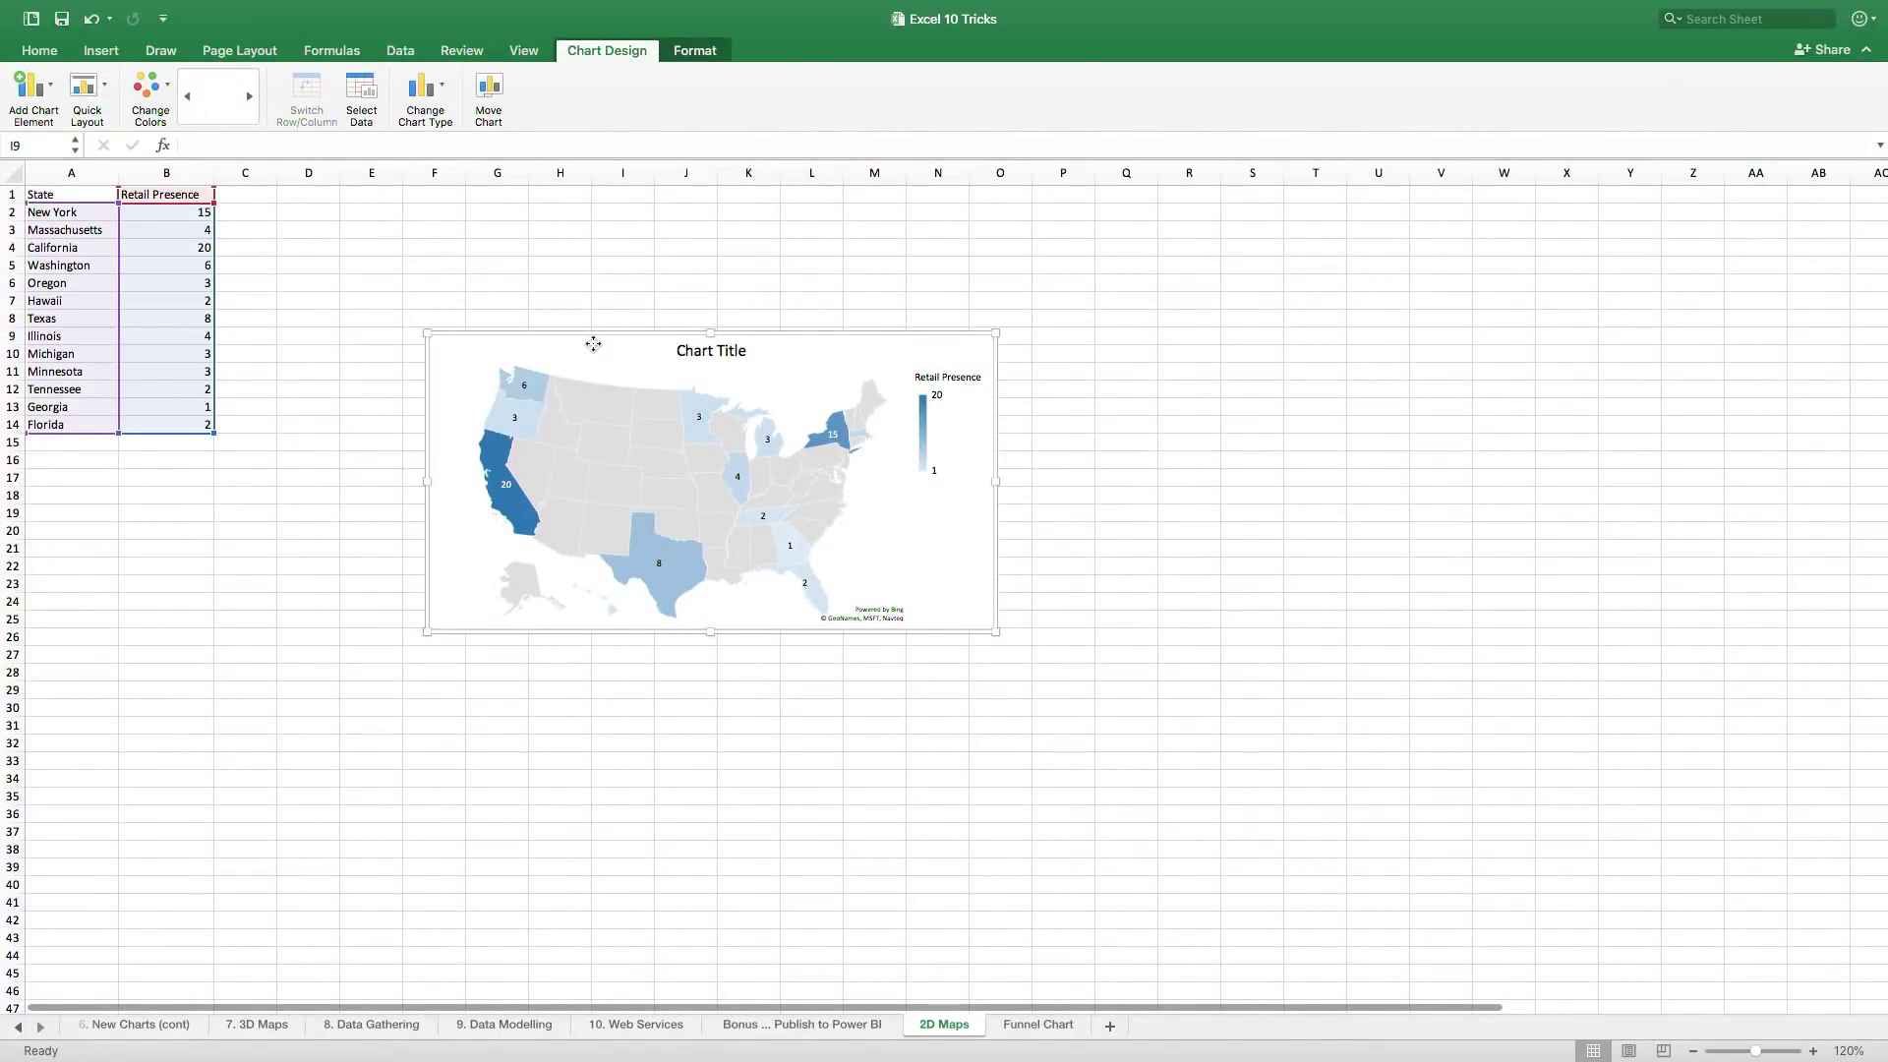
key(Delete)
- Insert a Filled Map from A1:B14 and enlarge it up and to the left
drag(83, 194, 179, 408)
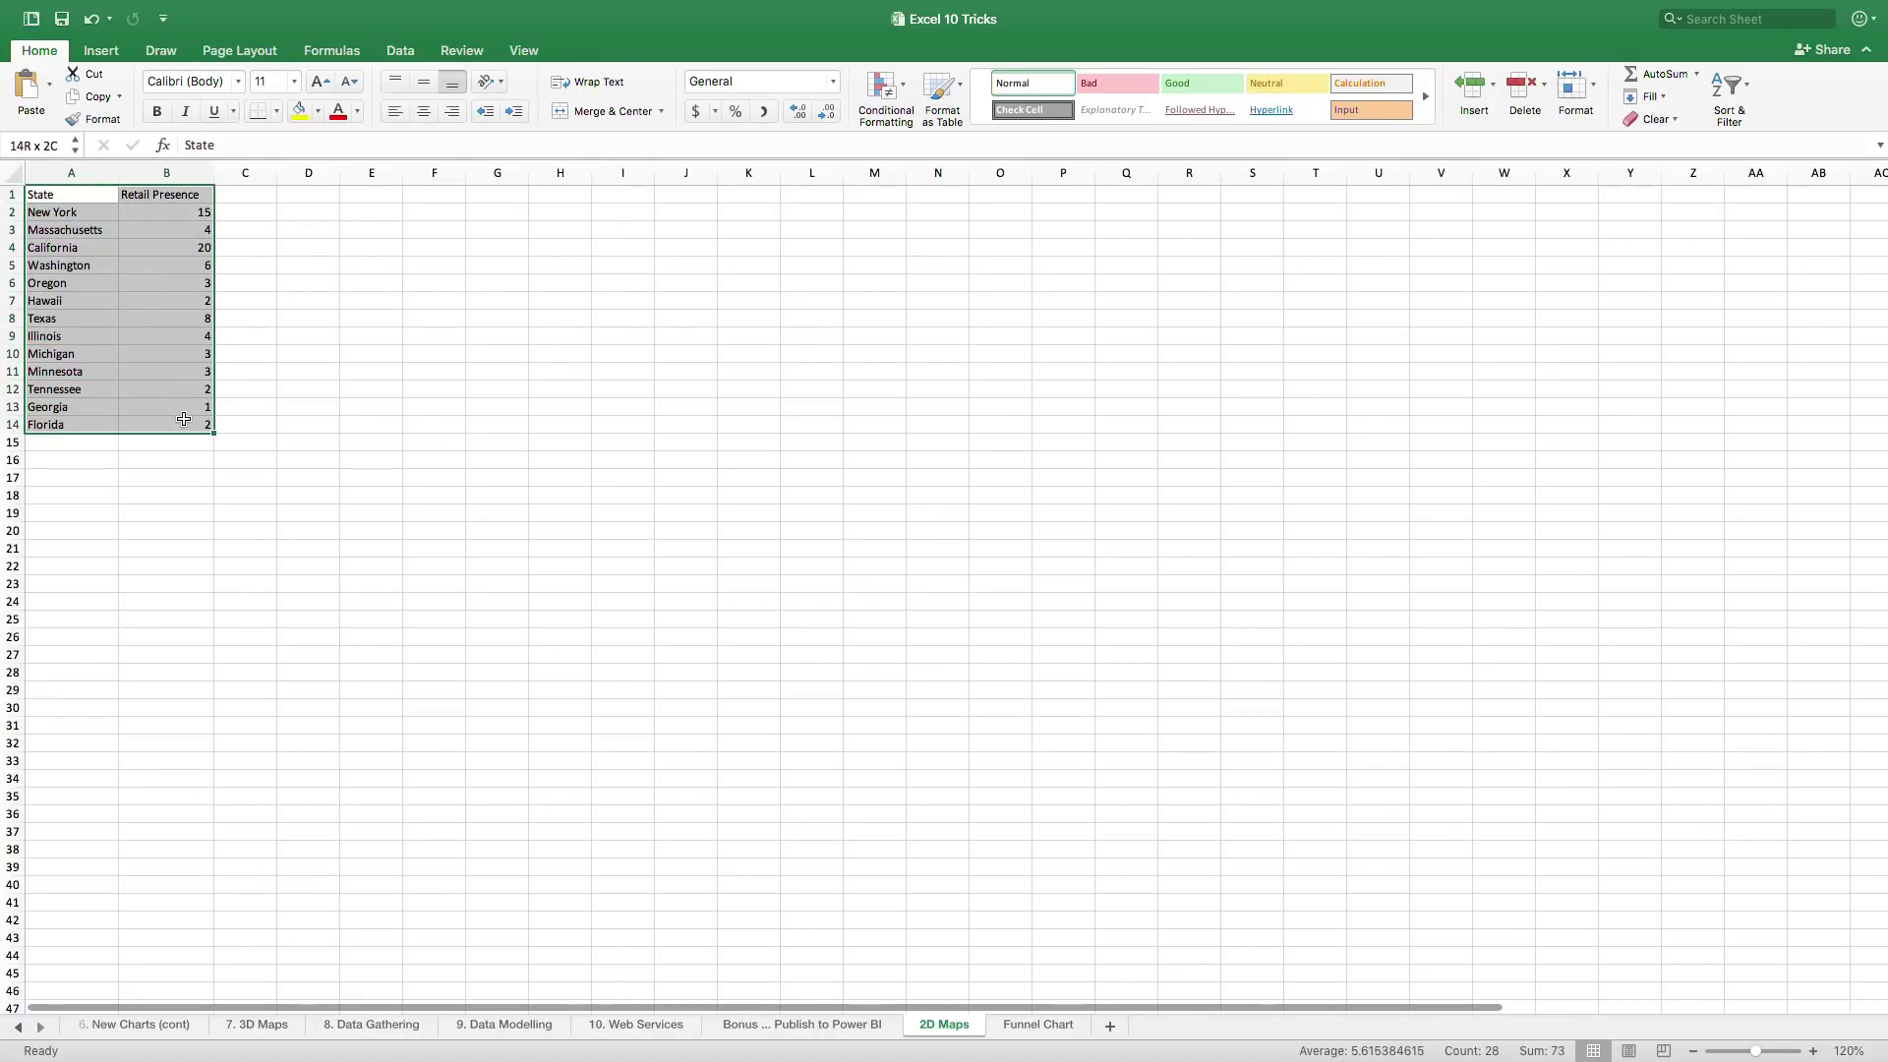
drag(184, 420, 202, 423)
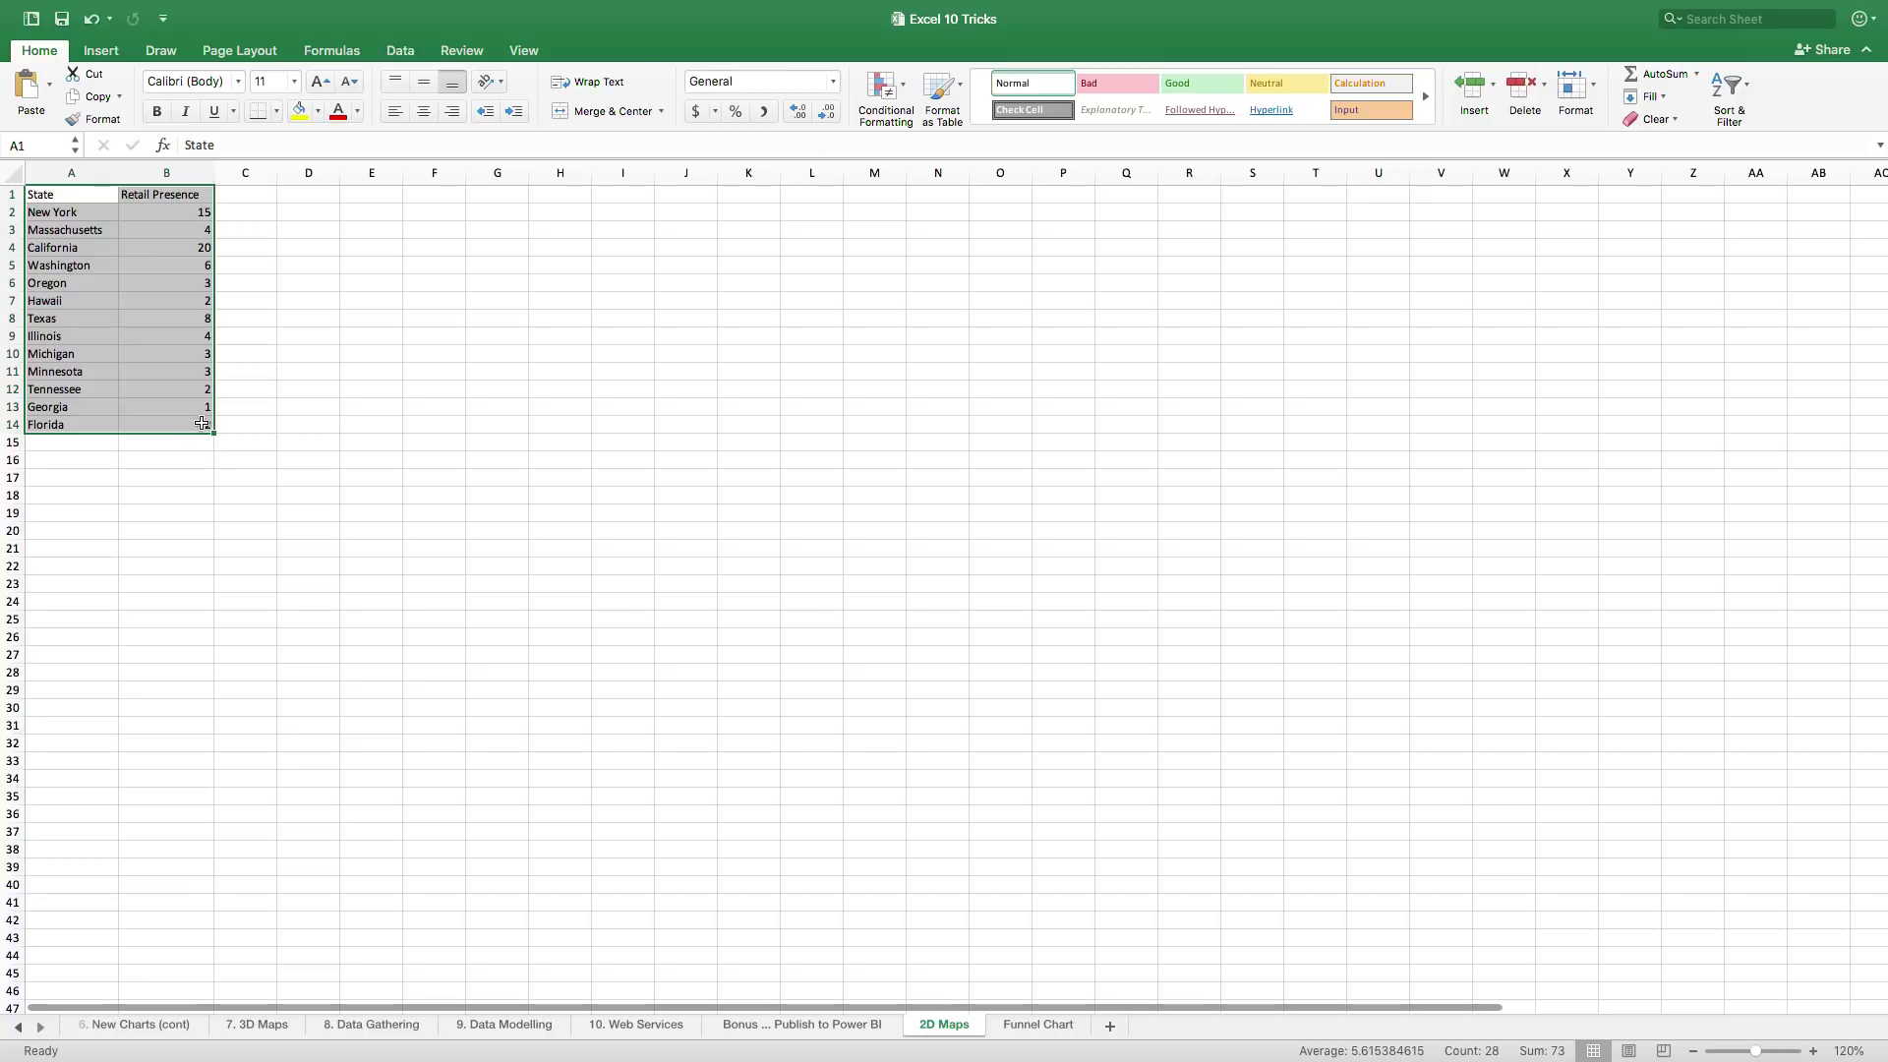
click(101, 50)
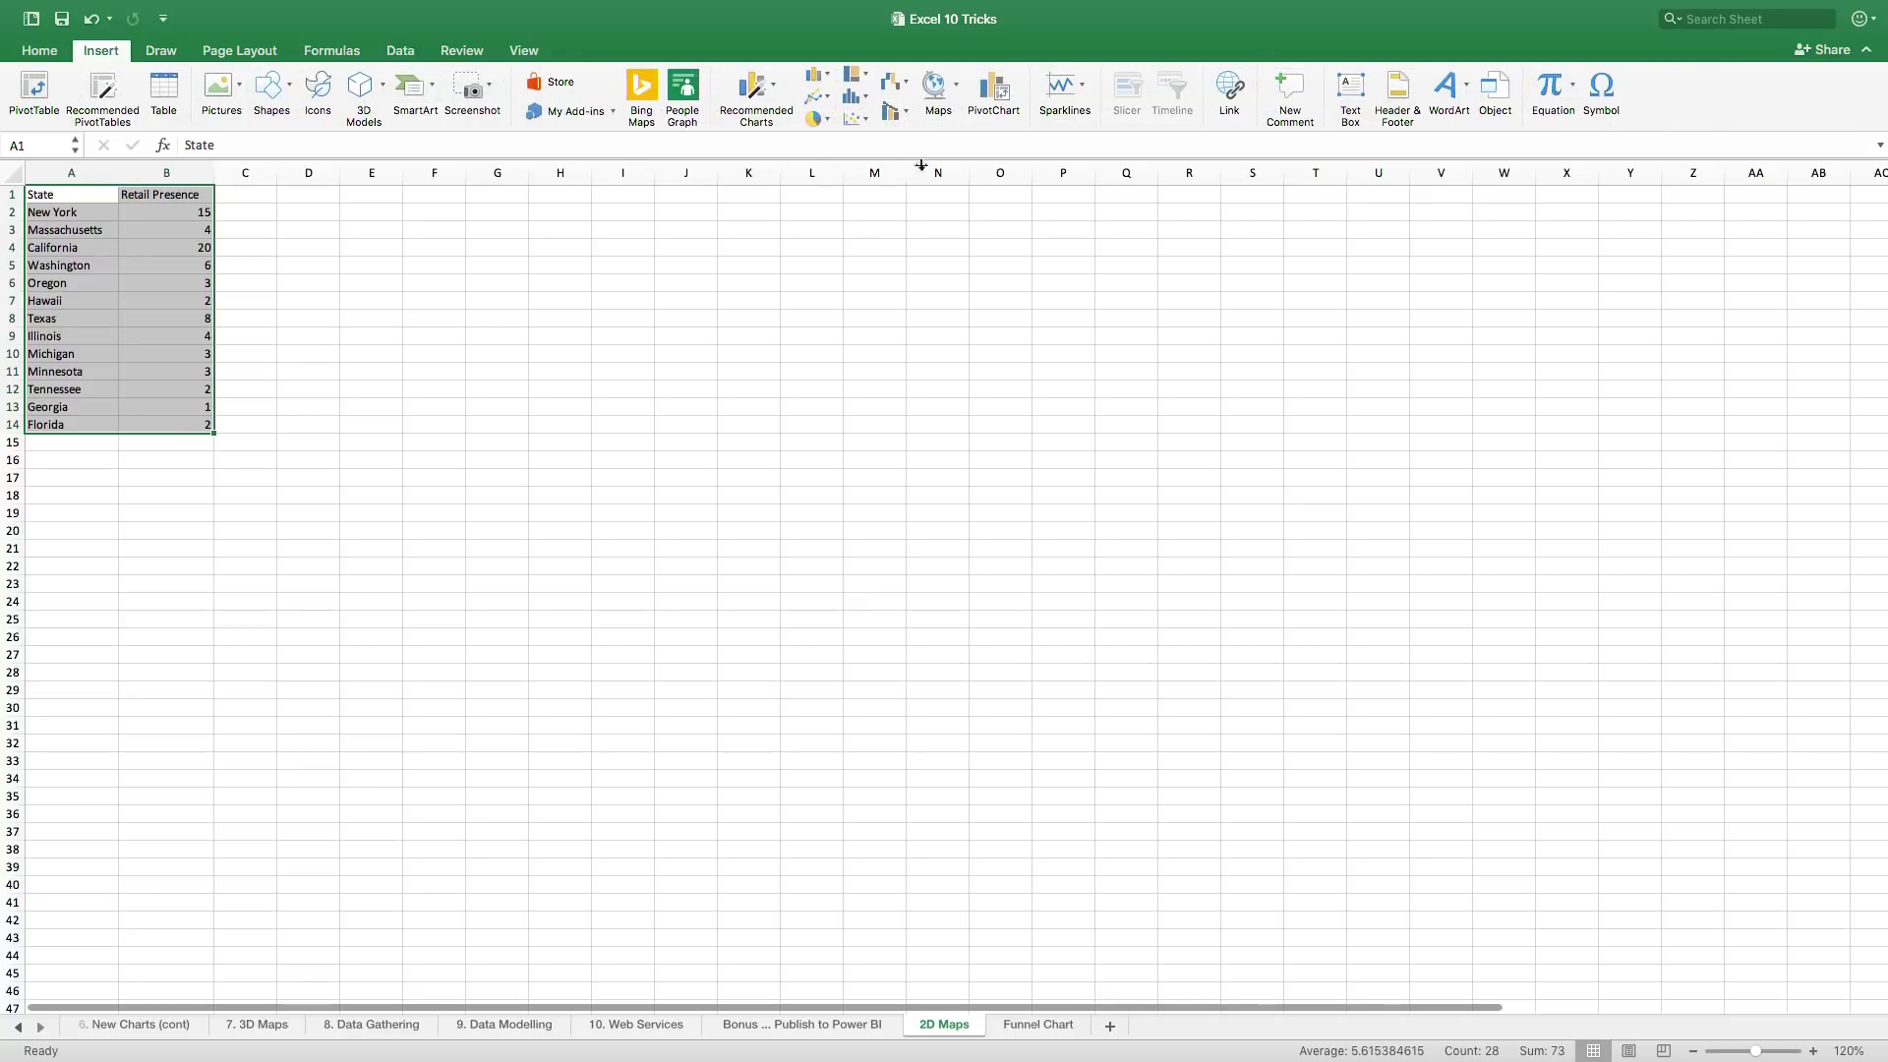
click(934, 103)
click(965, 192)
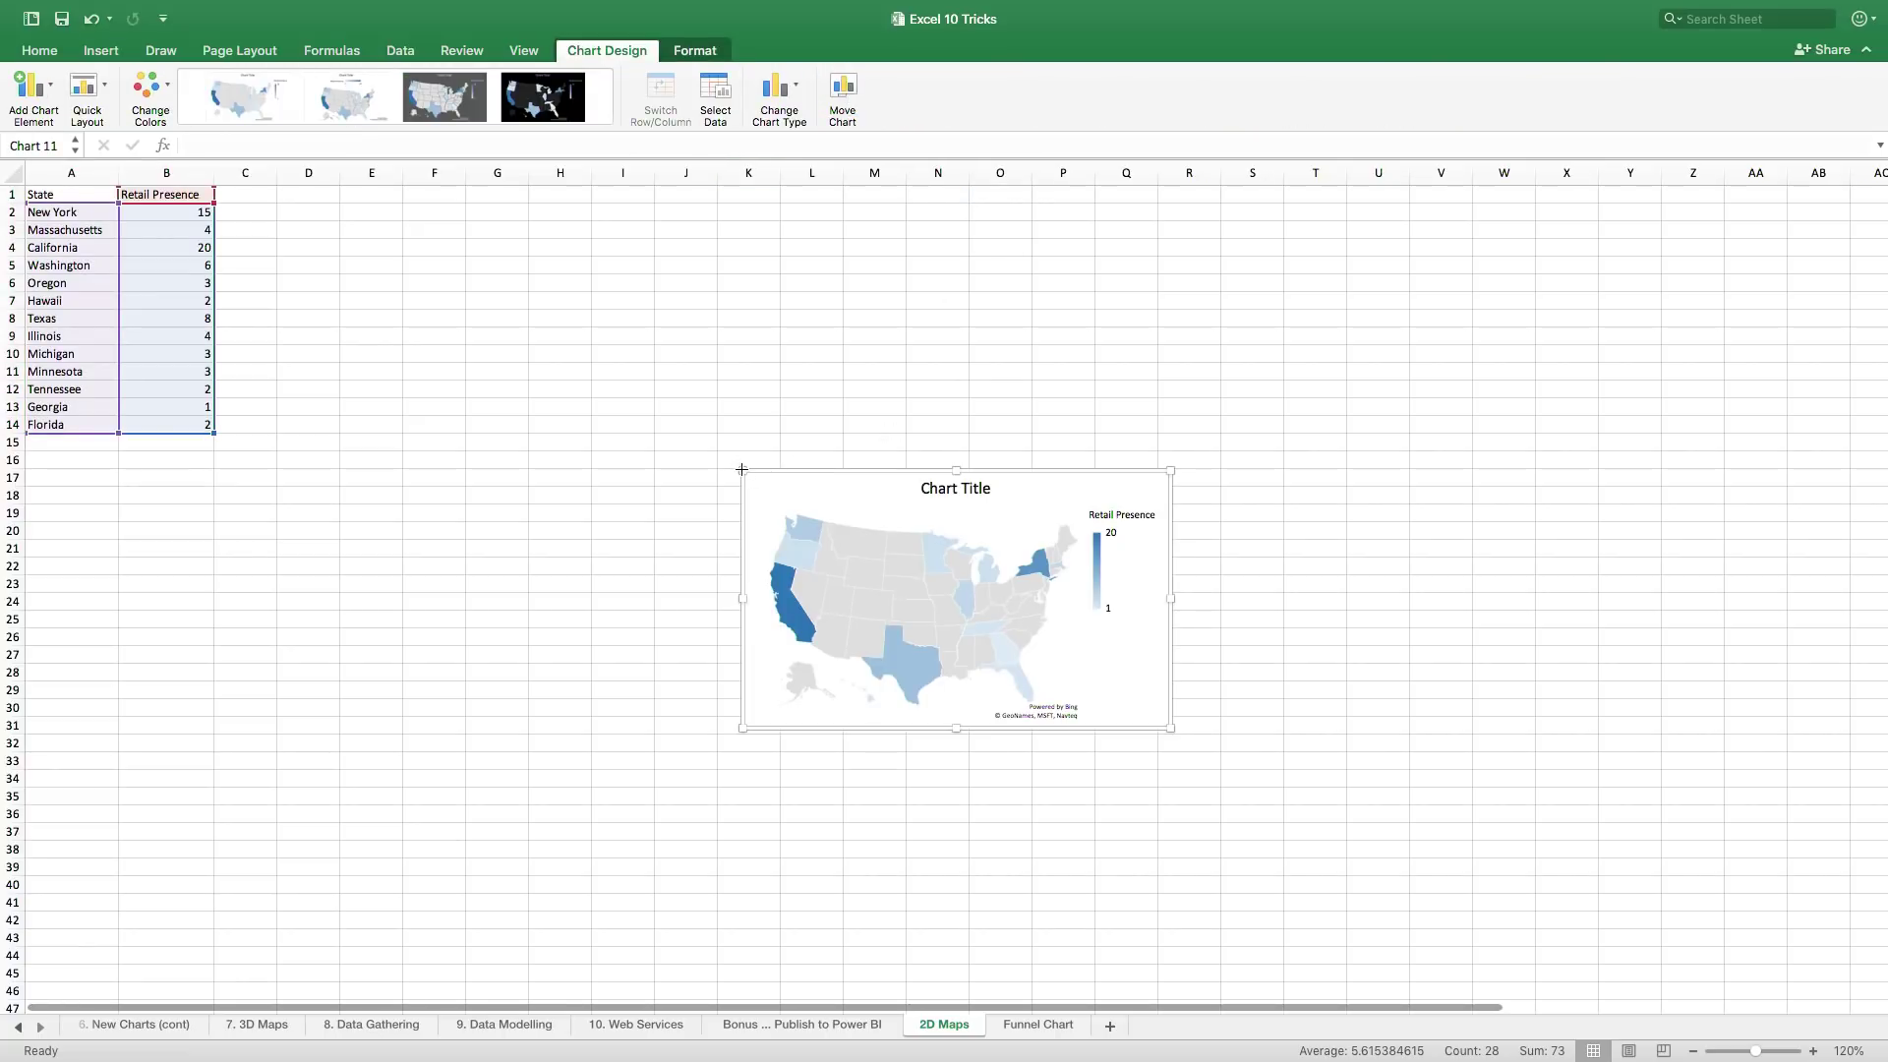
drag(741, 469, 582, 346)
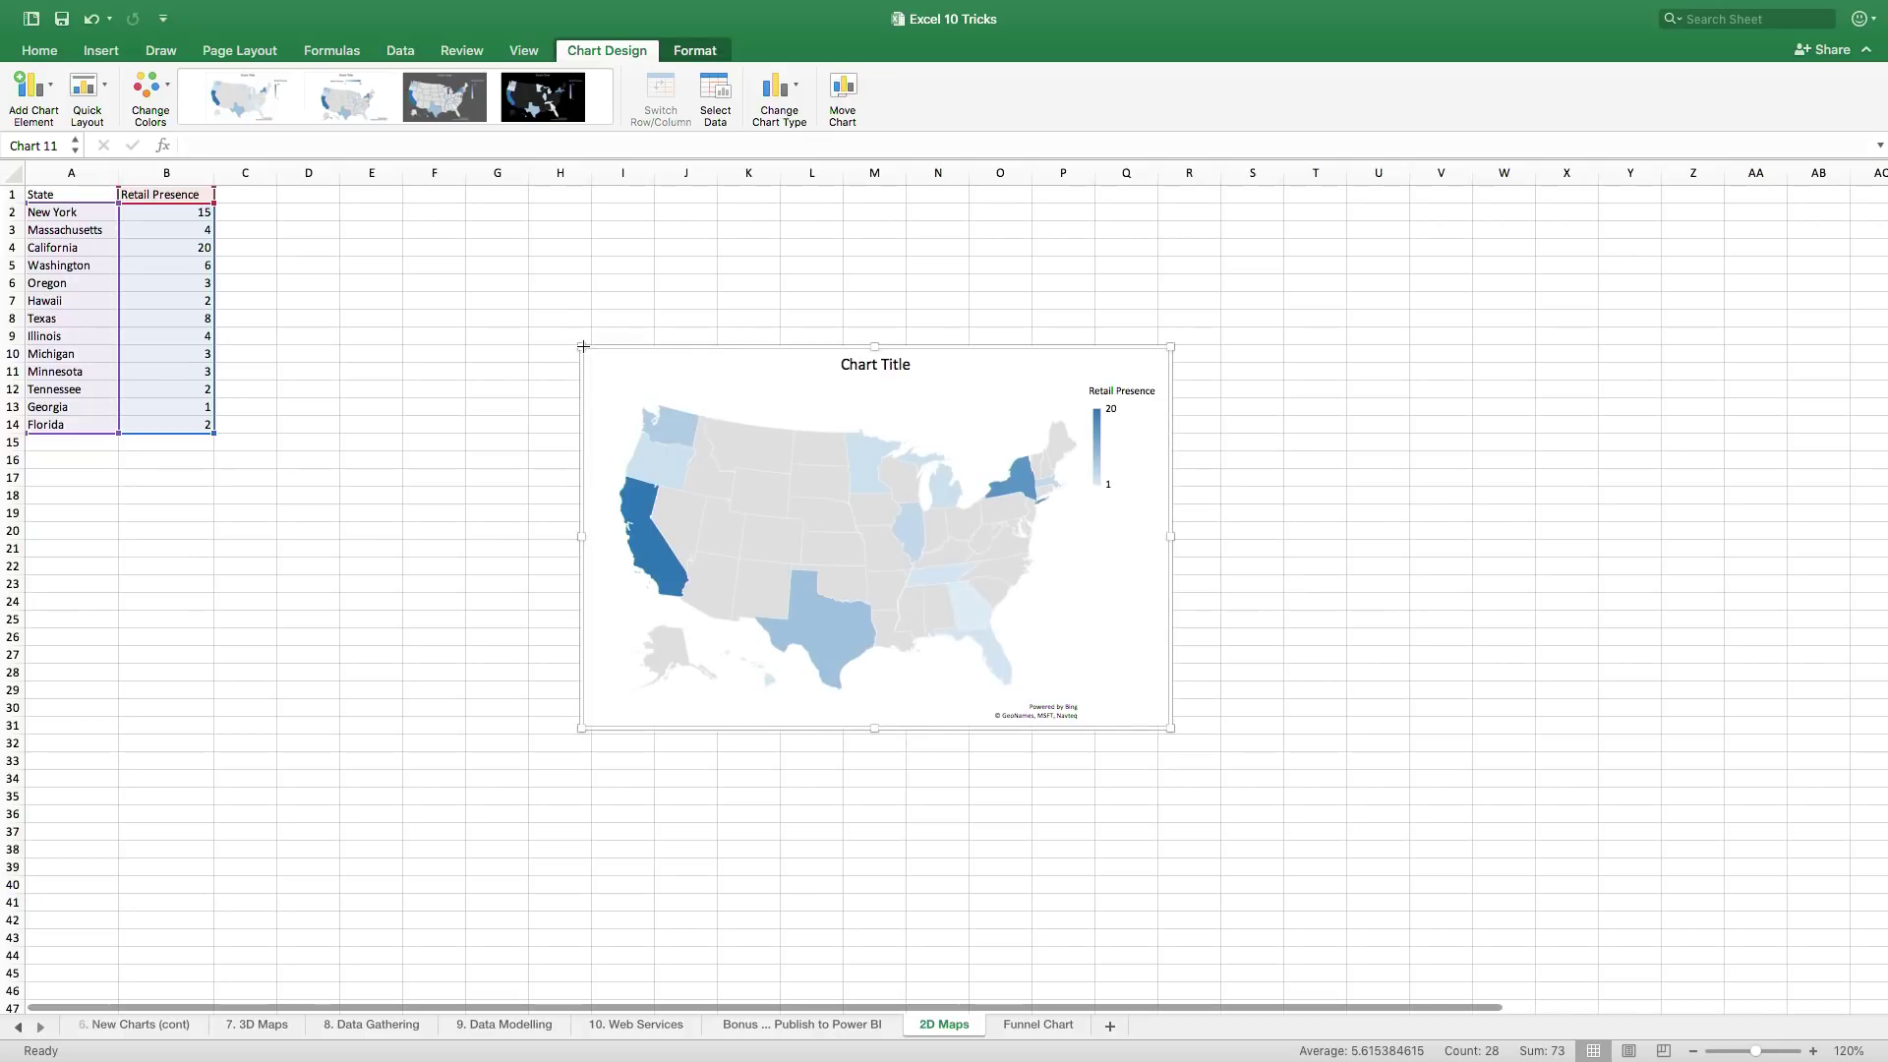
click(710, 383)
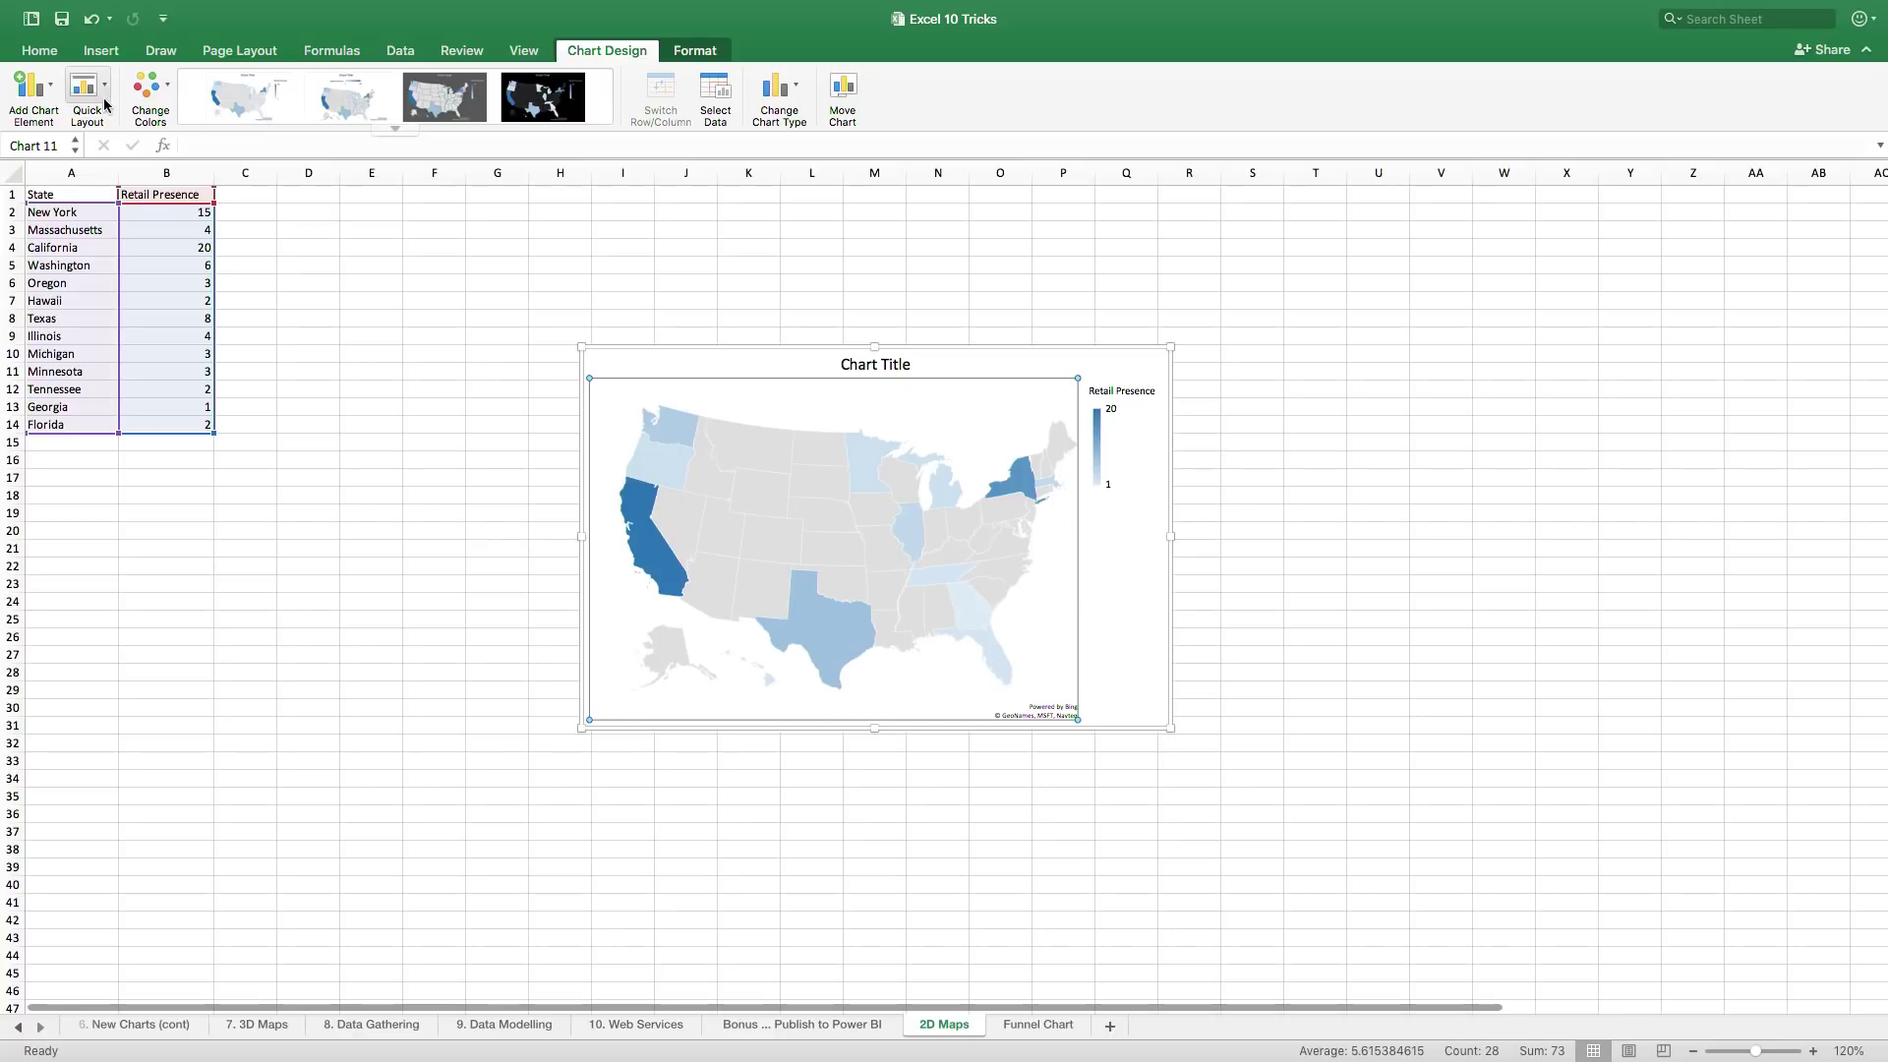
- Add data labels showing each state's Retail Presence value, such as 20 on California
click(47, 99)
mouse_move(101, 143)
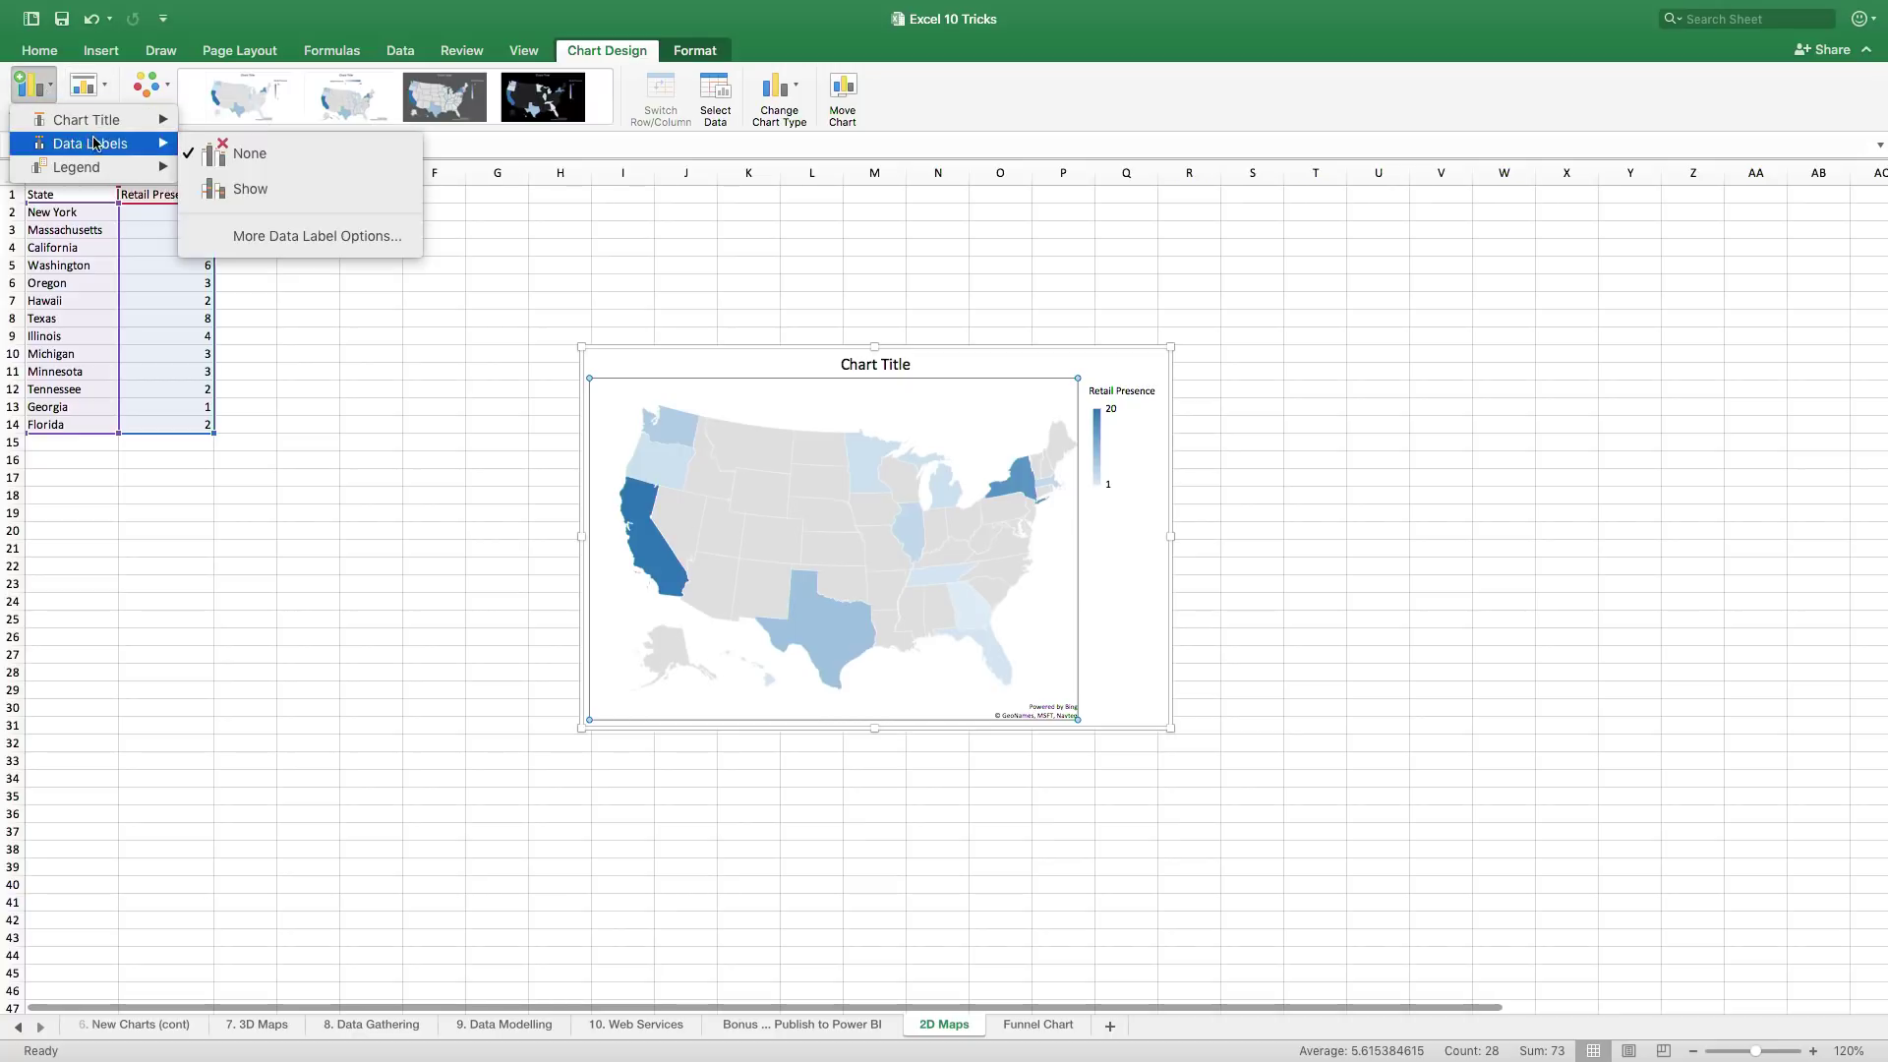
click(235, 195)
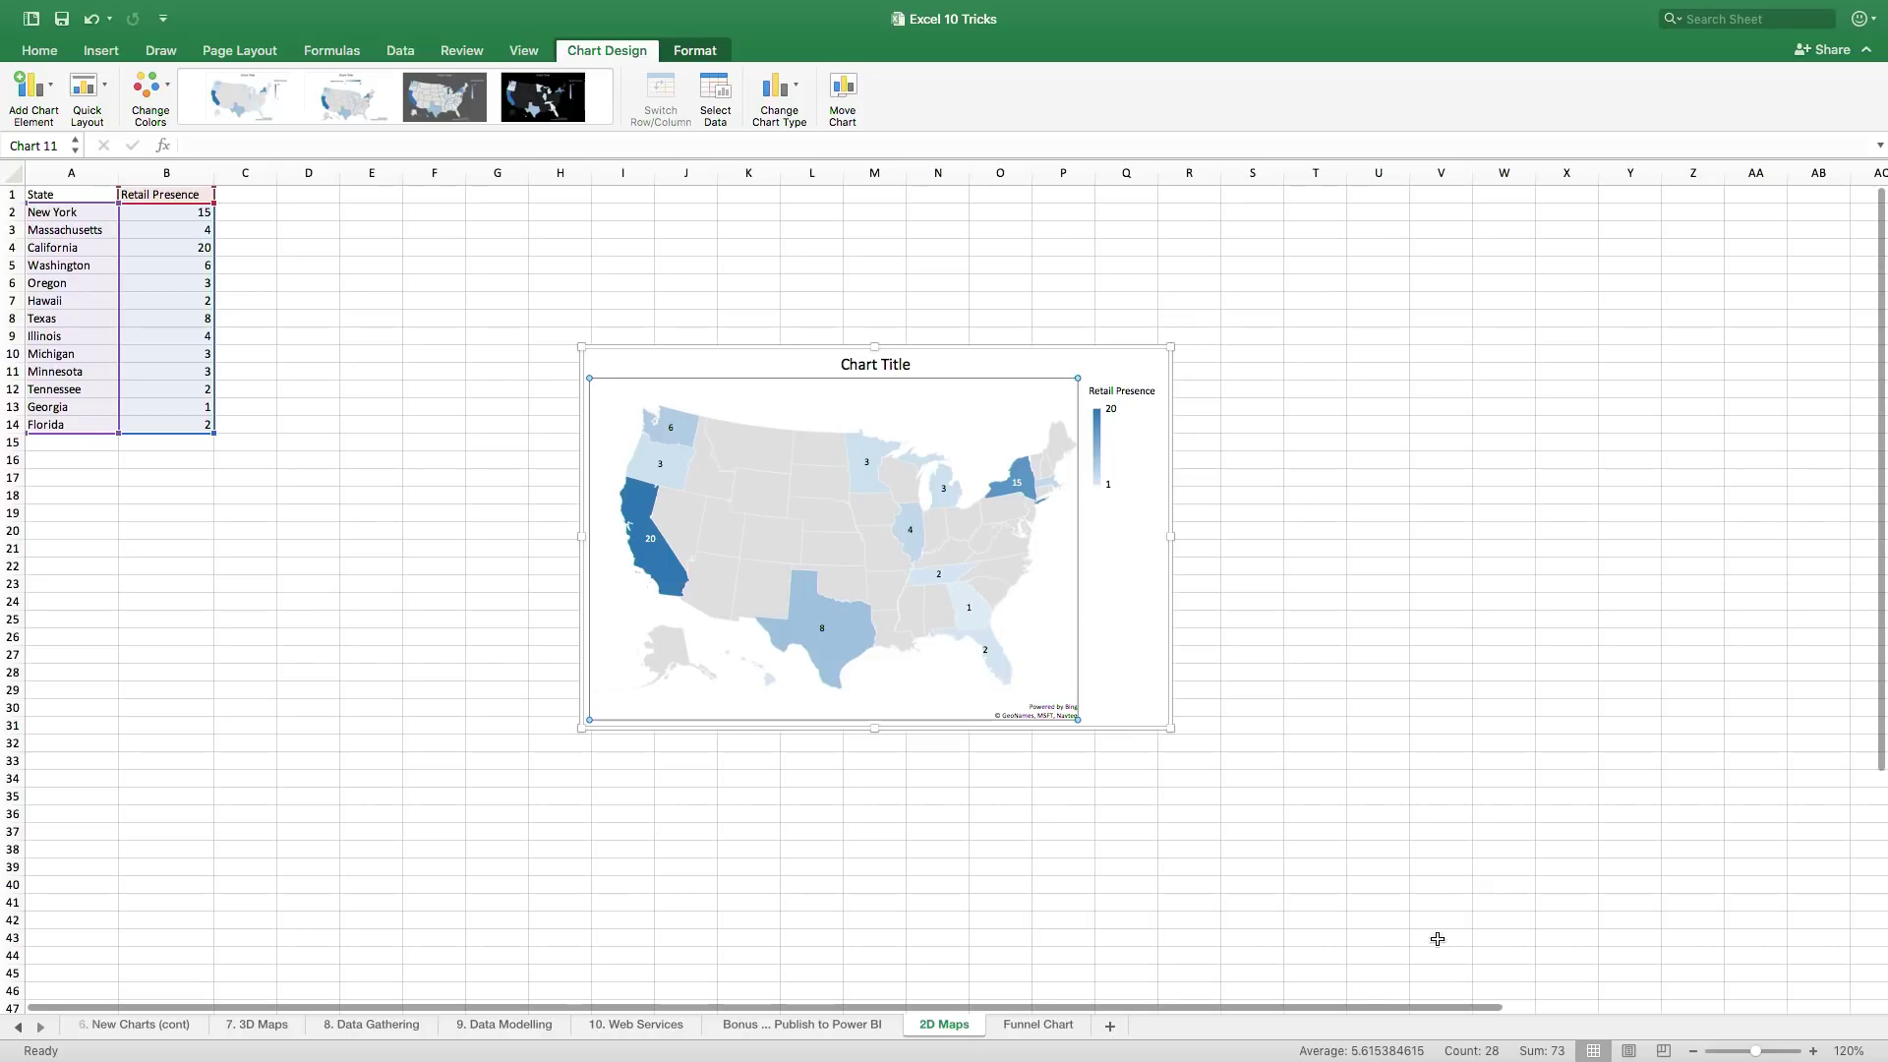
mouse_move(1288, 1057)
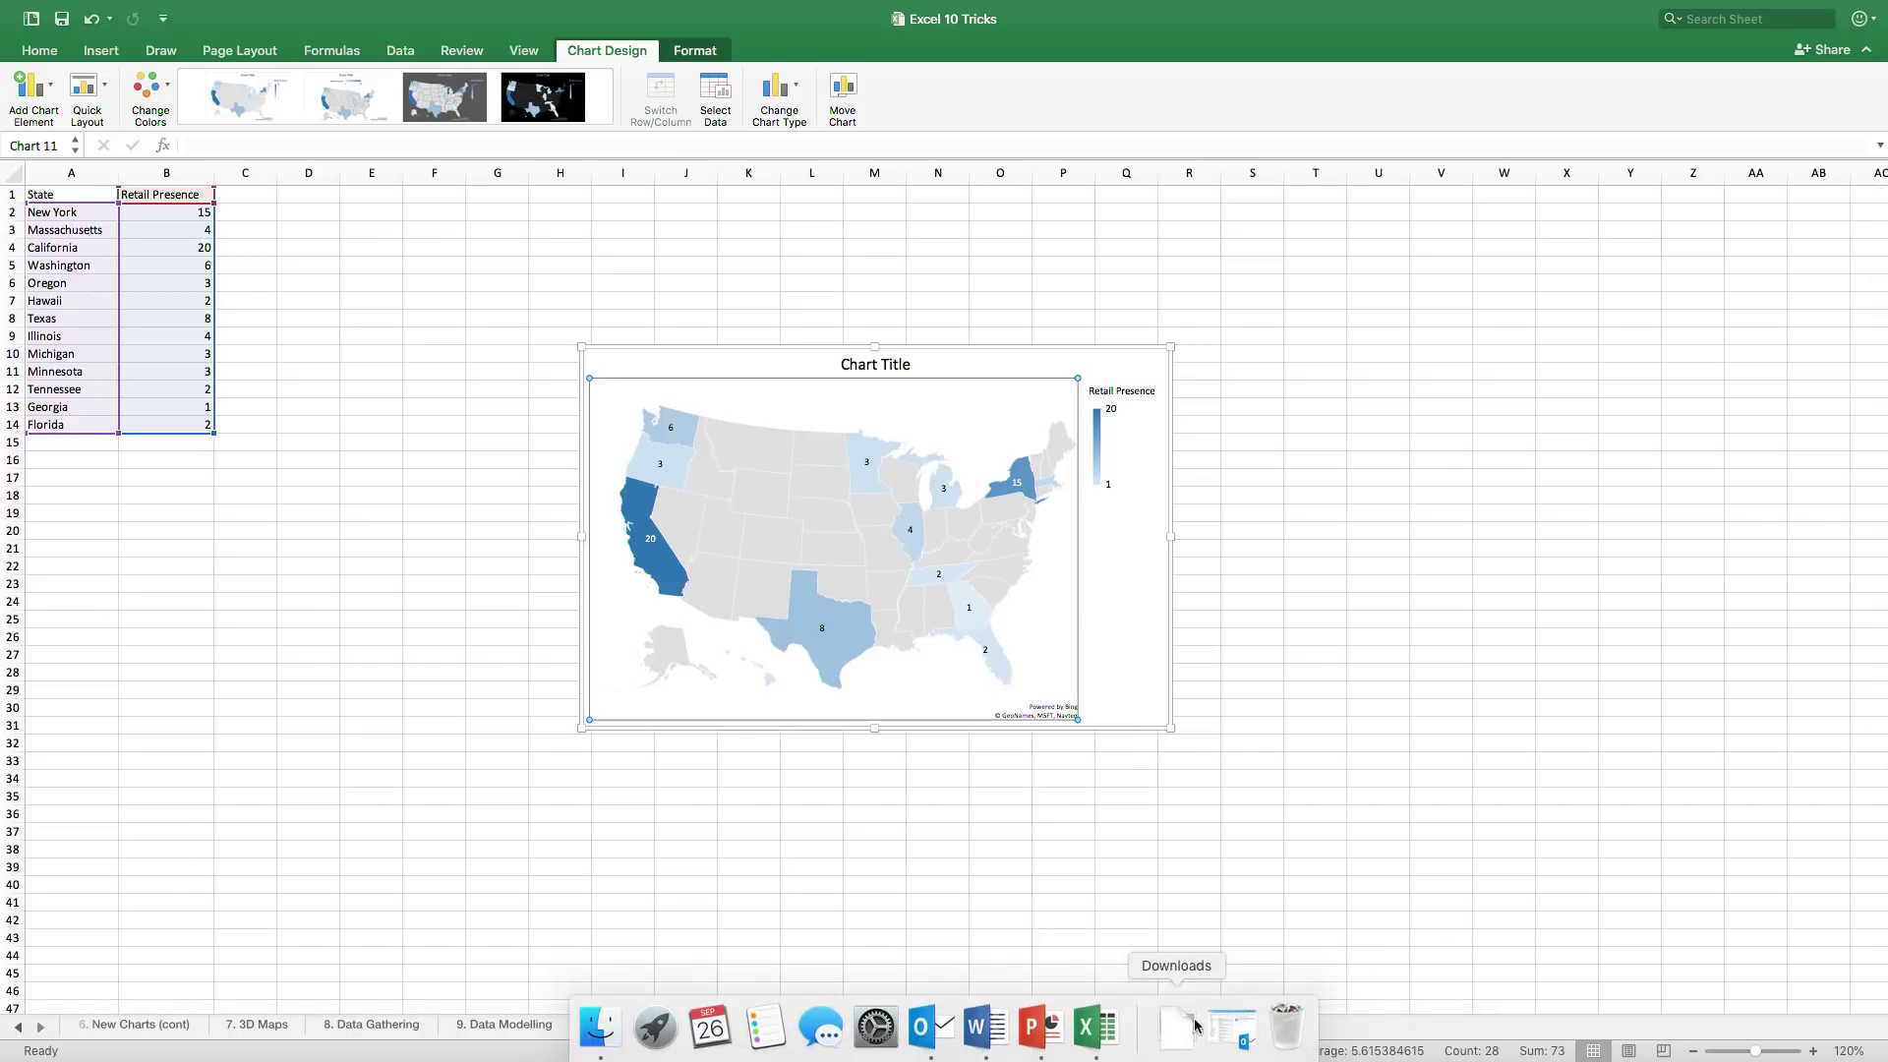
- Switch to the Amazon Rainforest document and turn Focus mode on, then off again
click(1002, 1042)
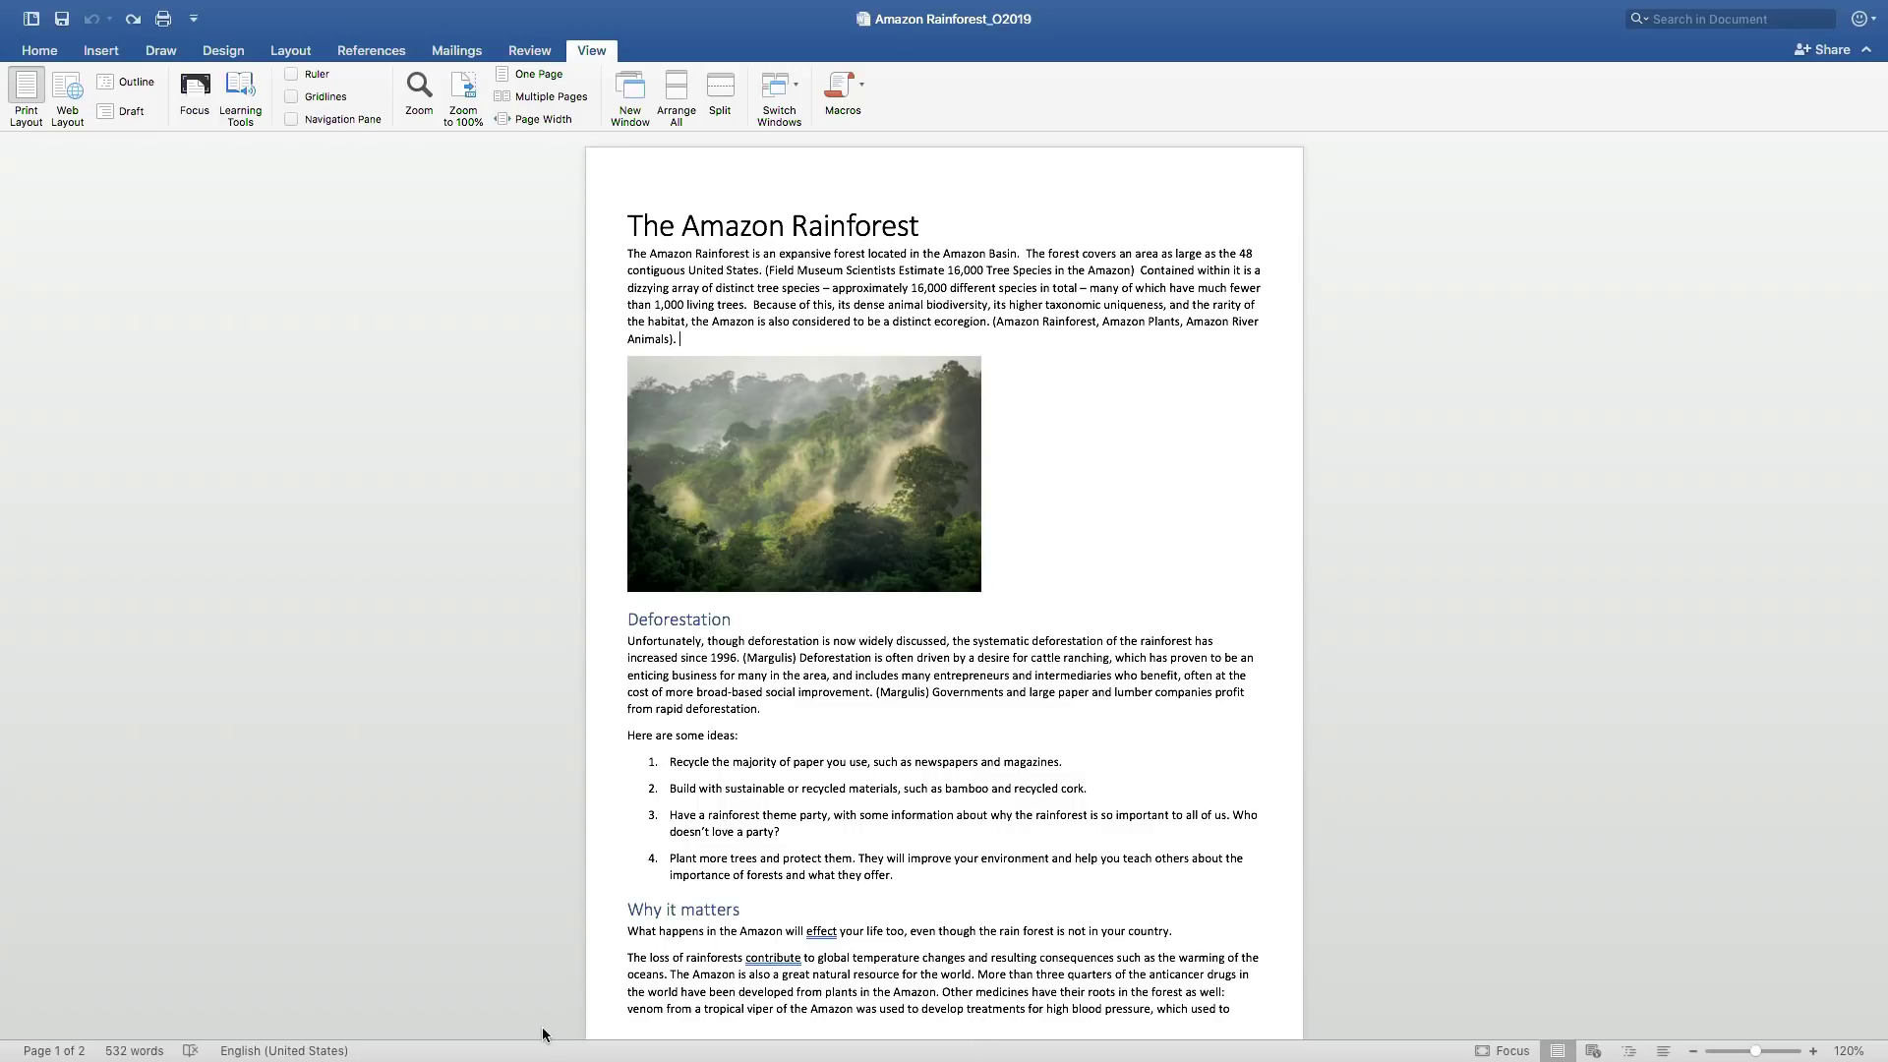
click(194, 96)
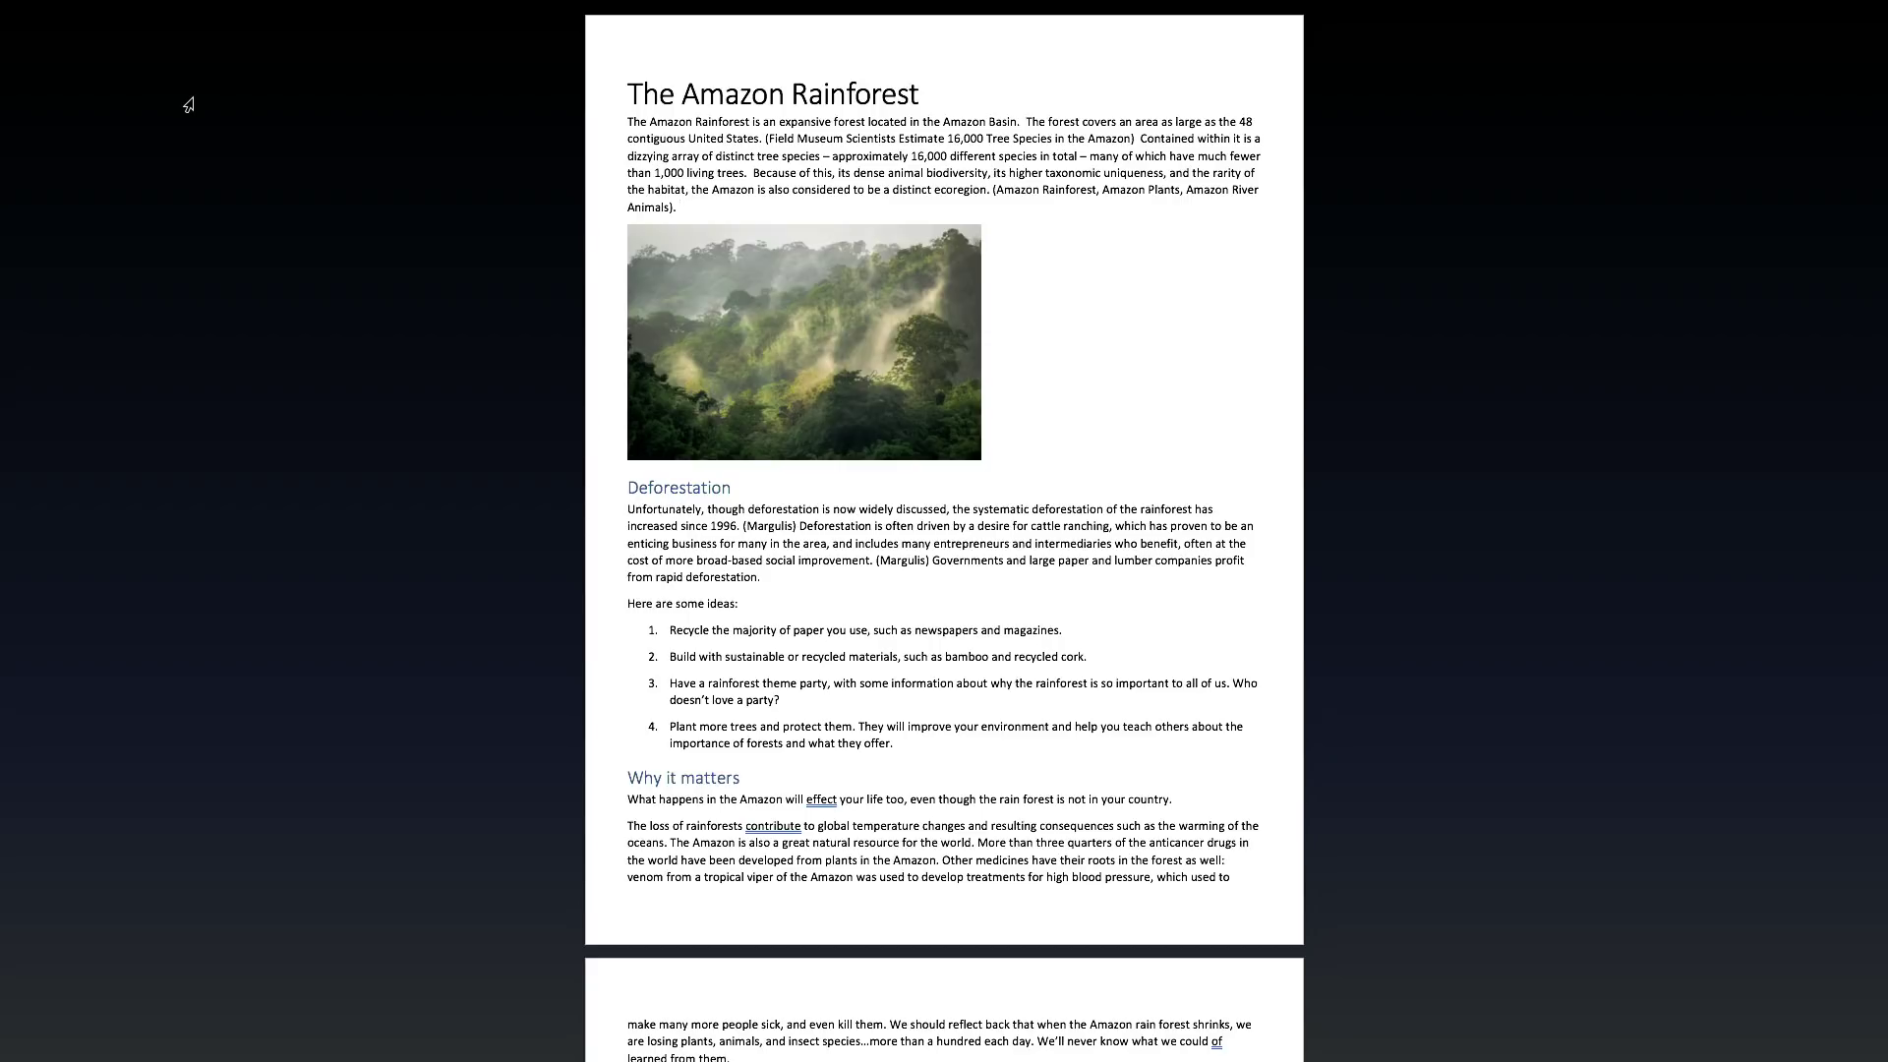
click(188, 104)
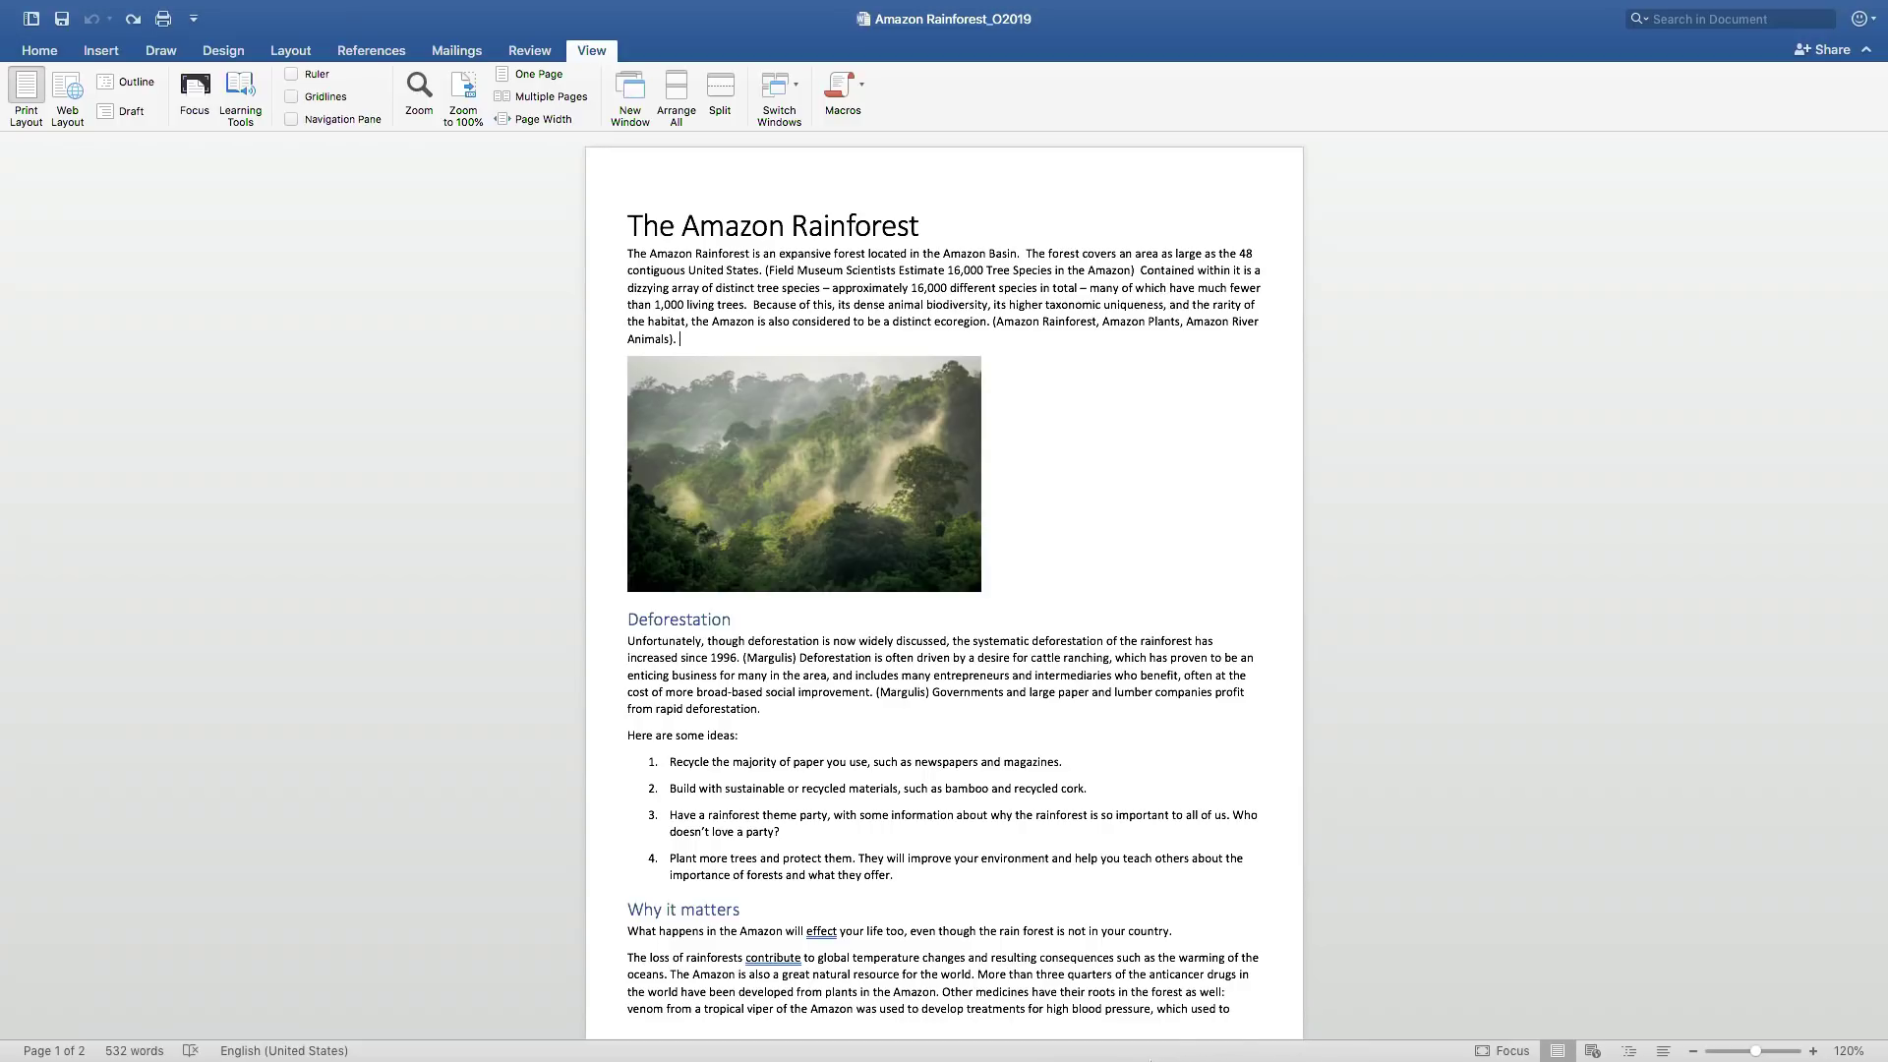
- Switch back to the Excel map chart, then bring Outlook's Inbox to the front
mouse_move(1148, 1058)
click(1211, 1028)
click(993, 1033)
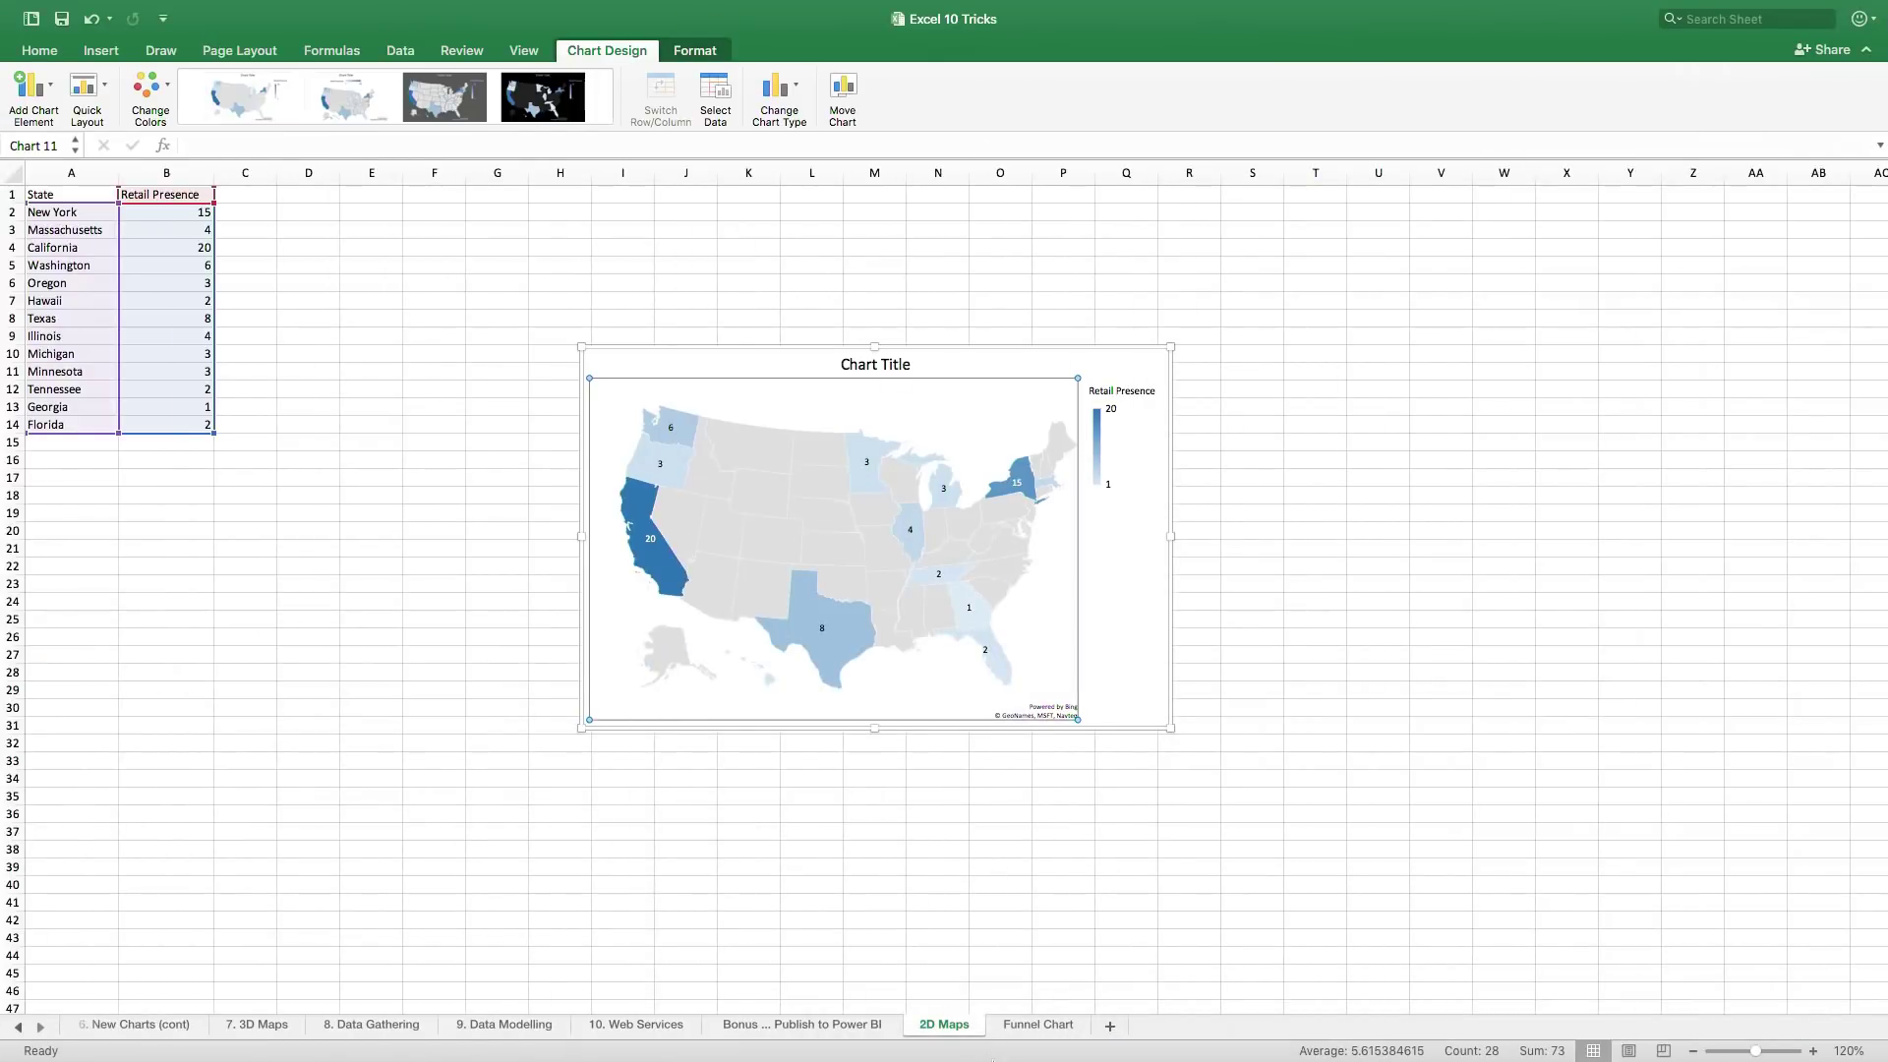
click(961, 1033)
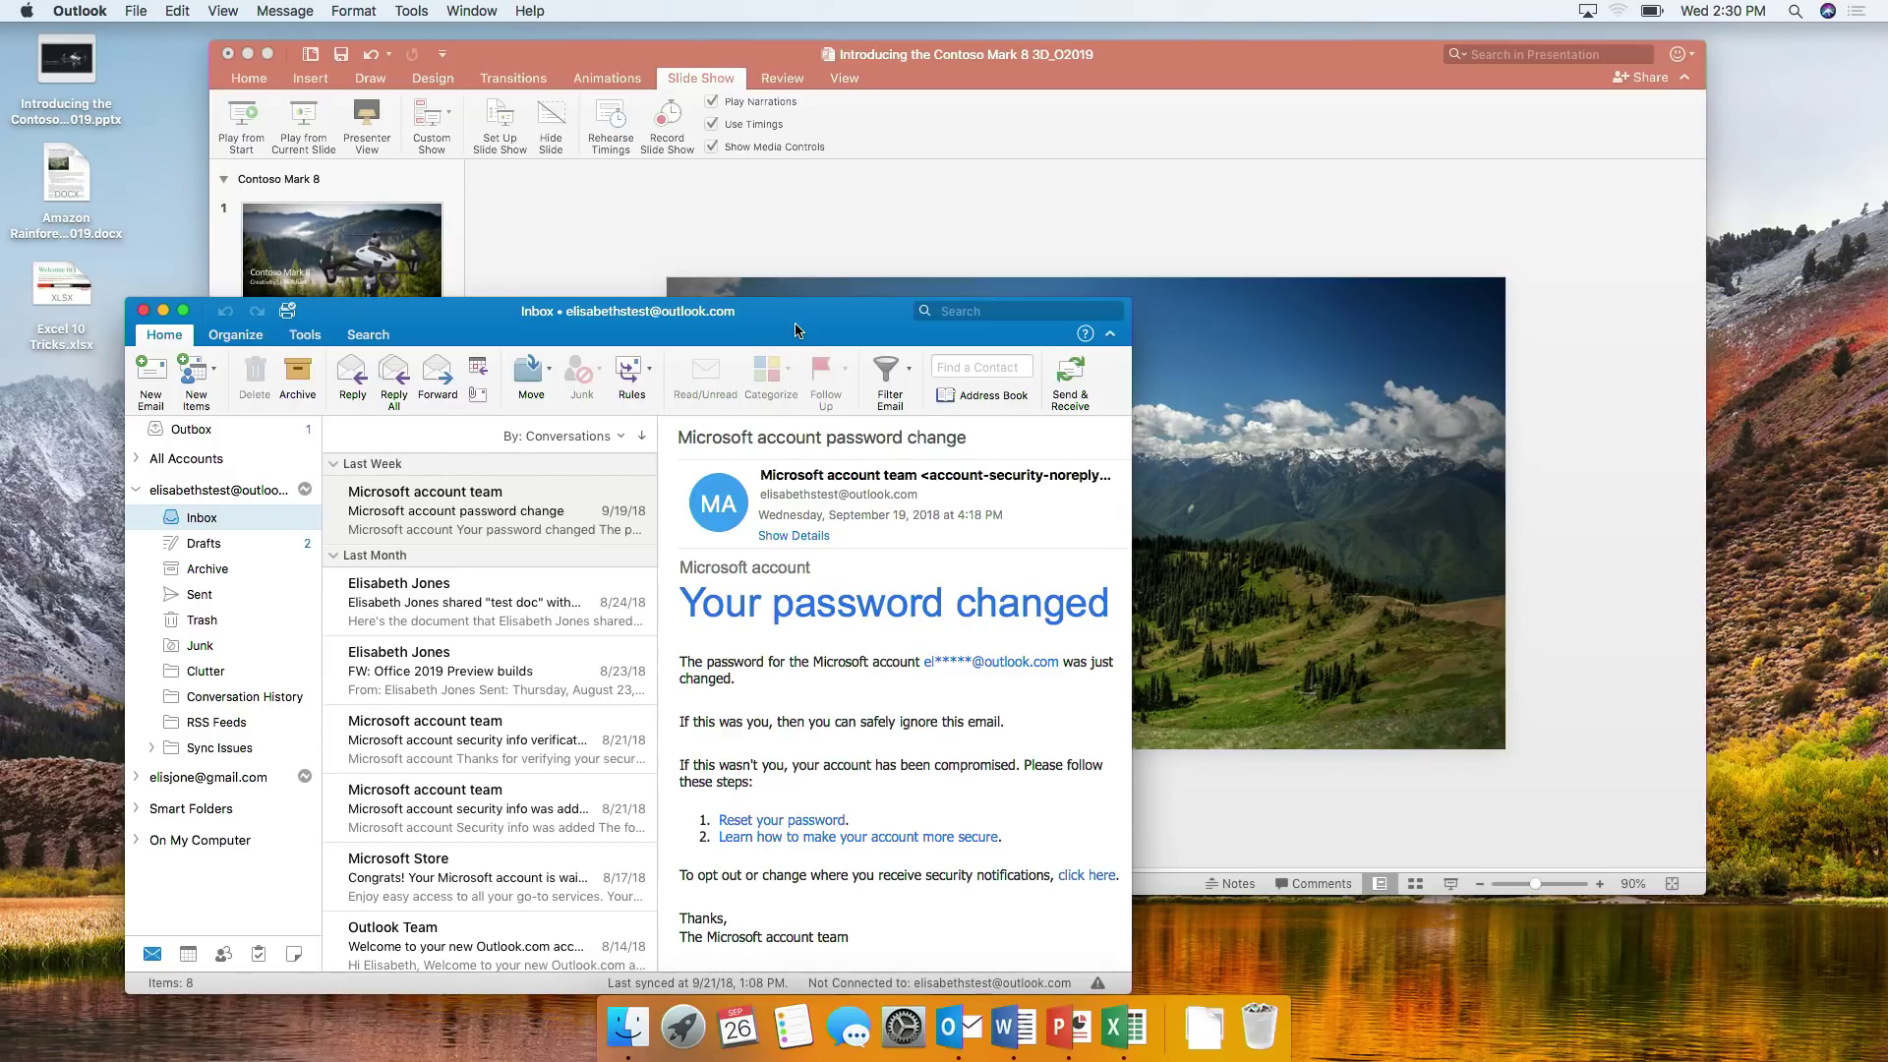
- Address a new email to the recipient's e-mail address and schedule it with Send Later for 9/27/2018, 2:30 PM
click(138, 387)
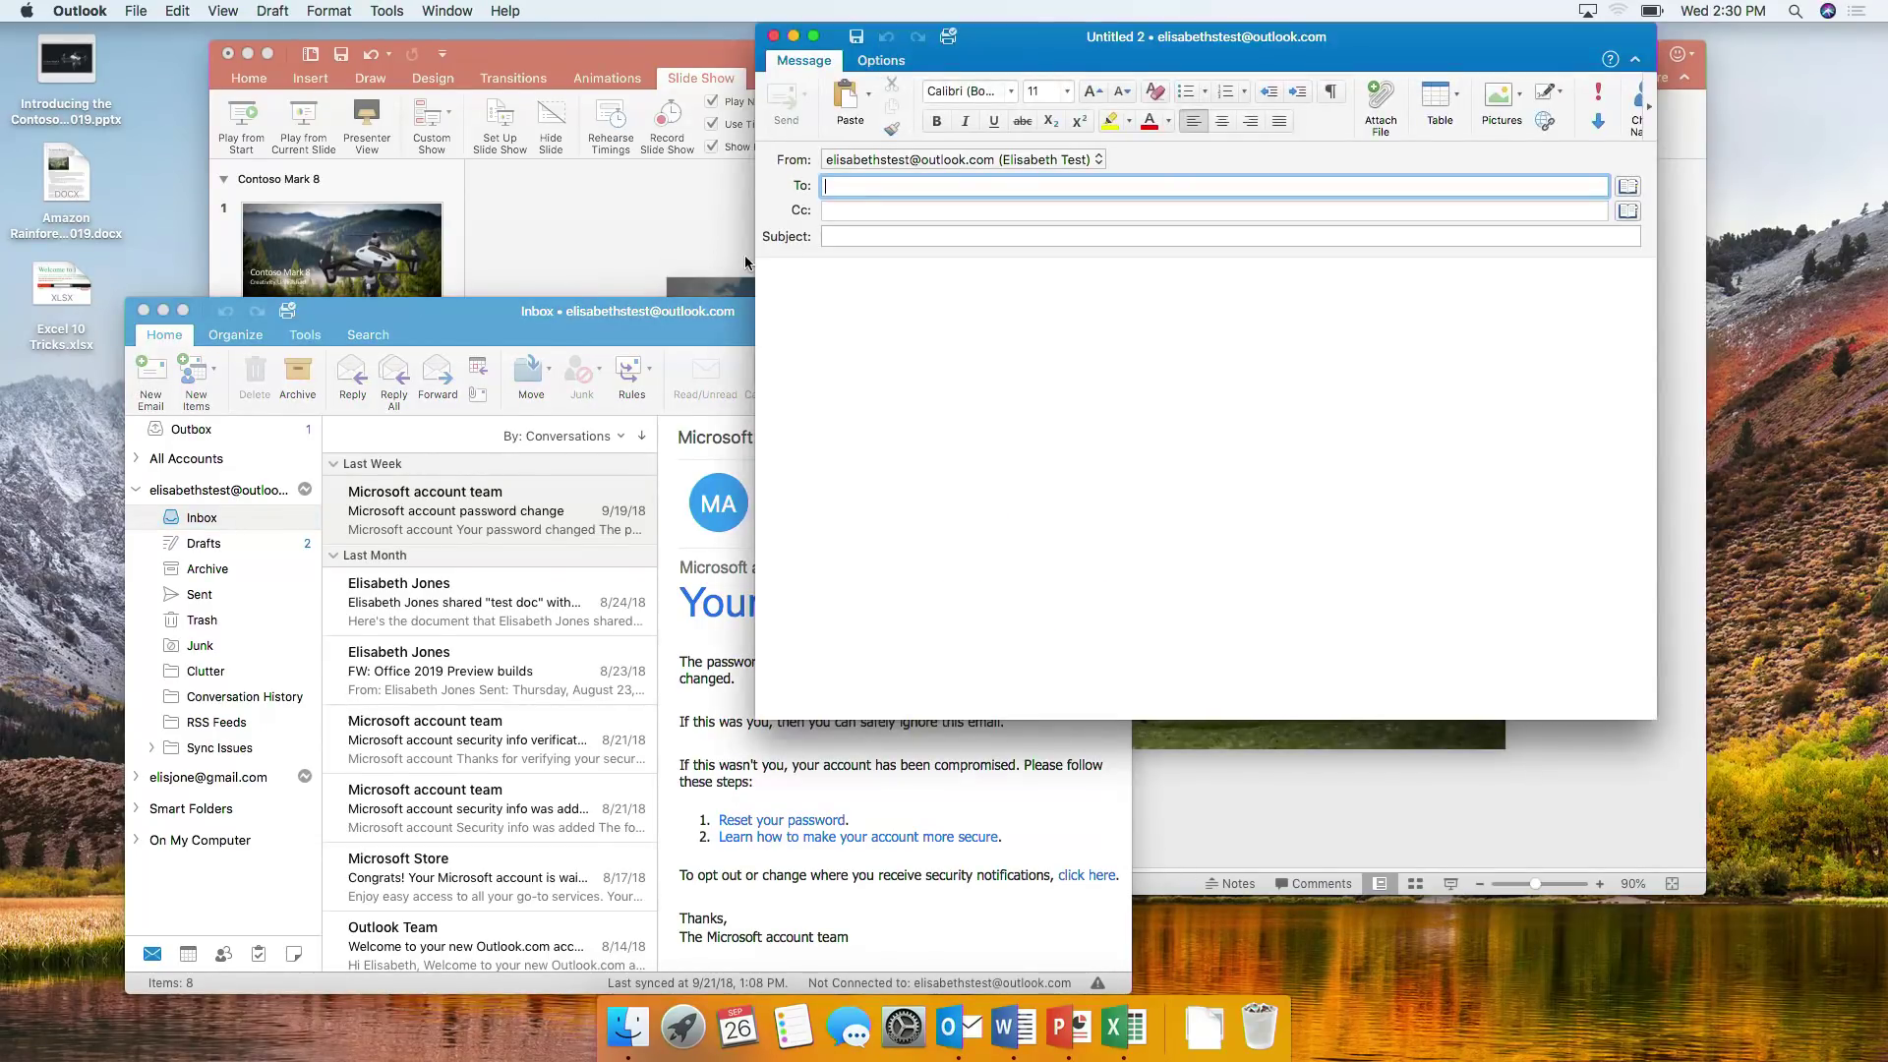
click(805, 96)
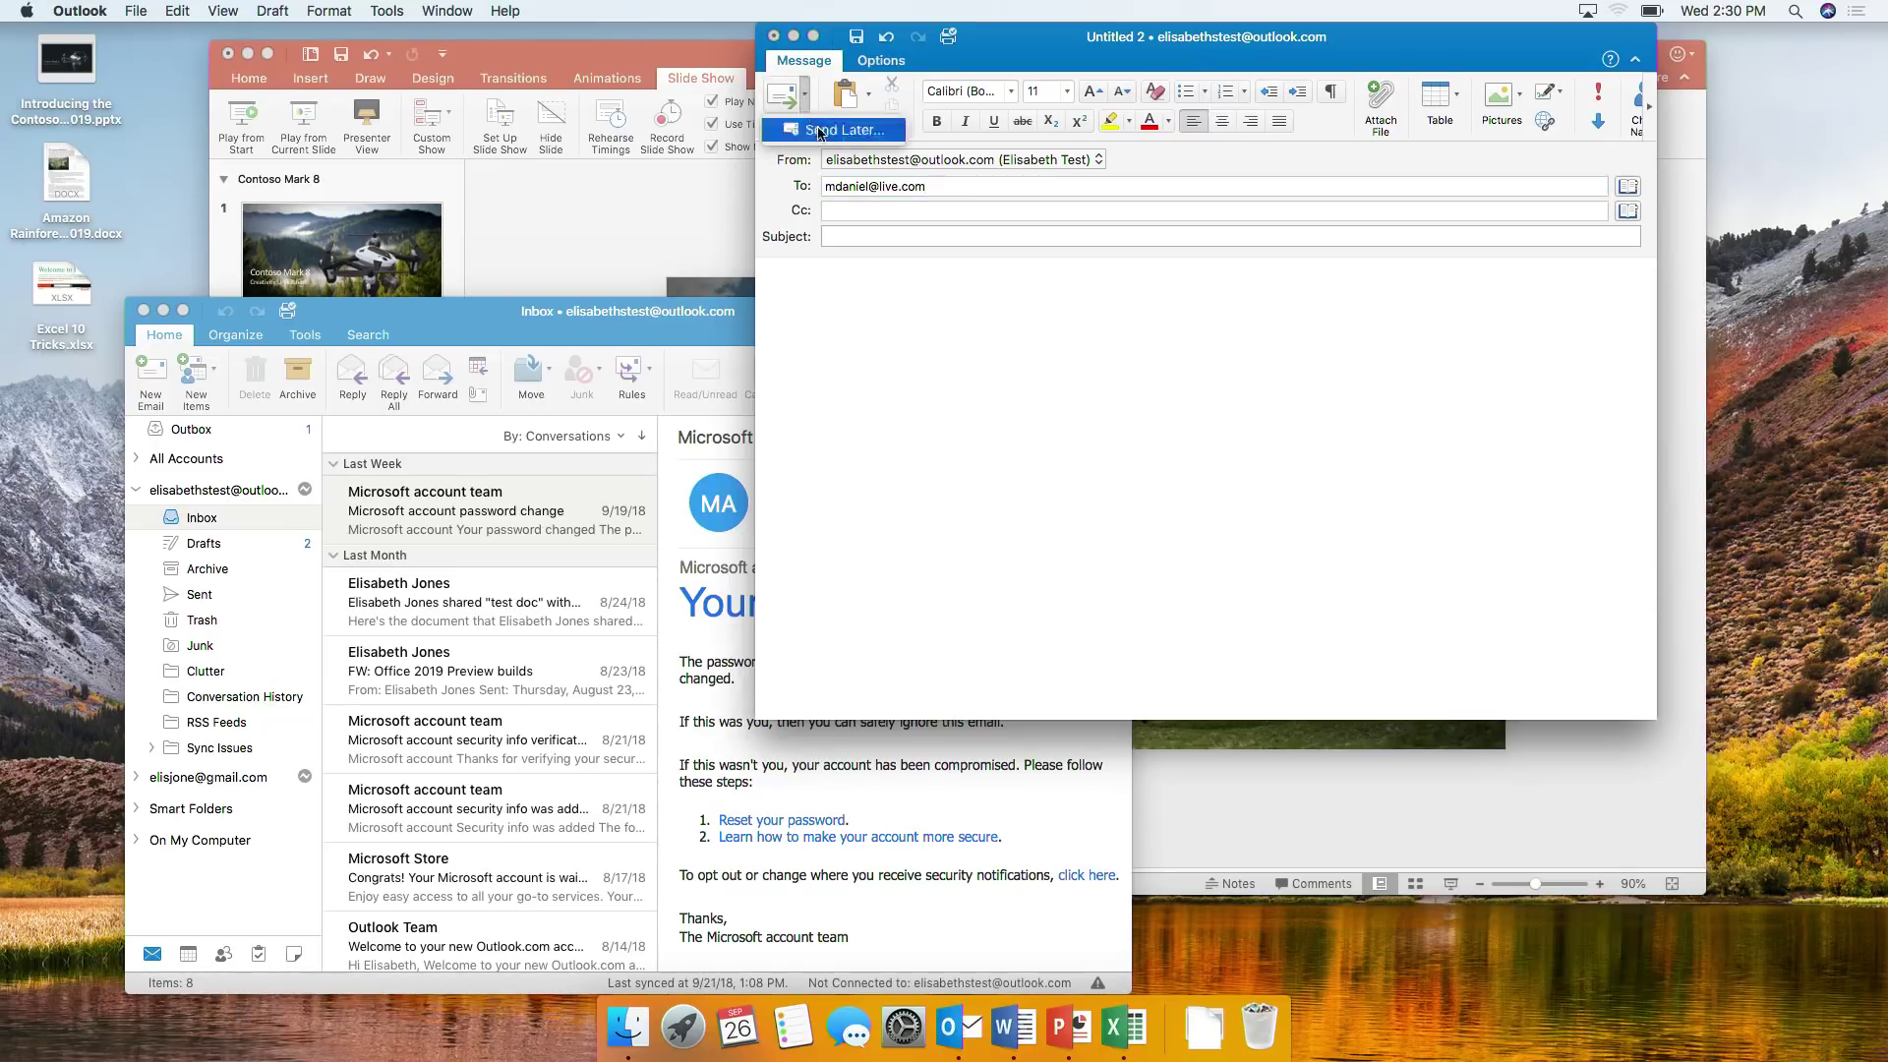
click(820, 132)
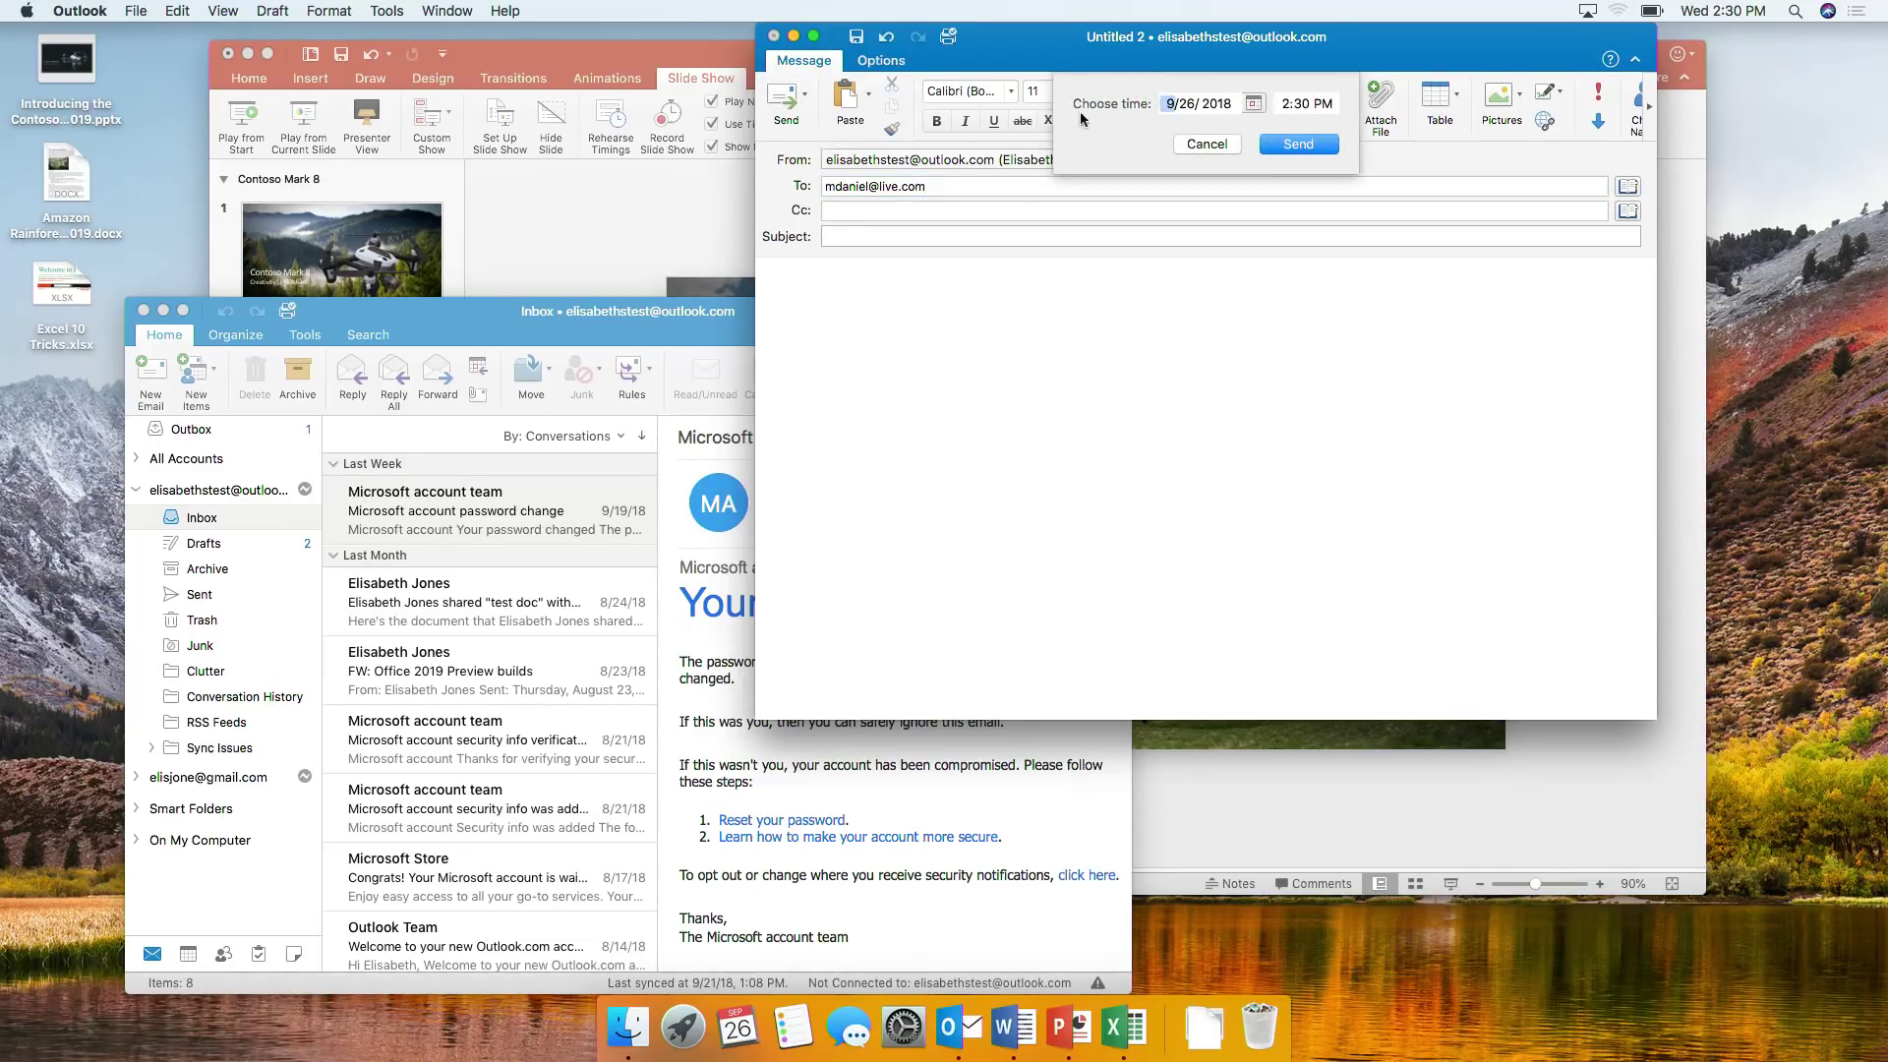
click(1253, 103)
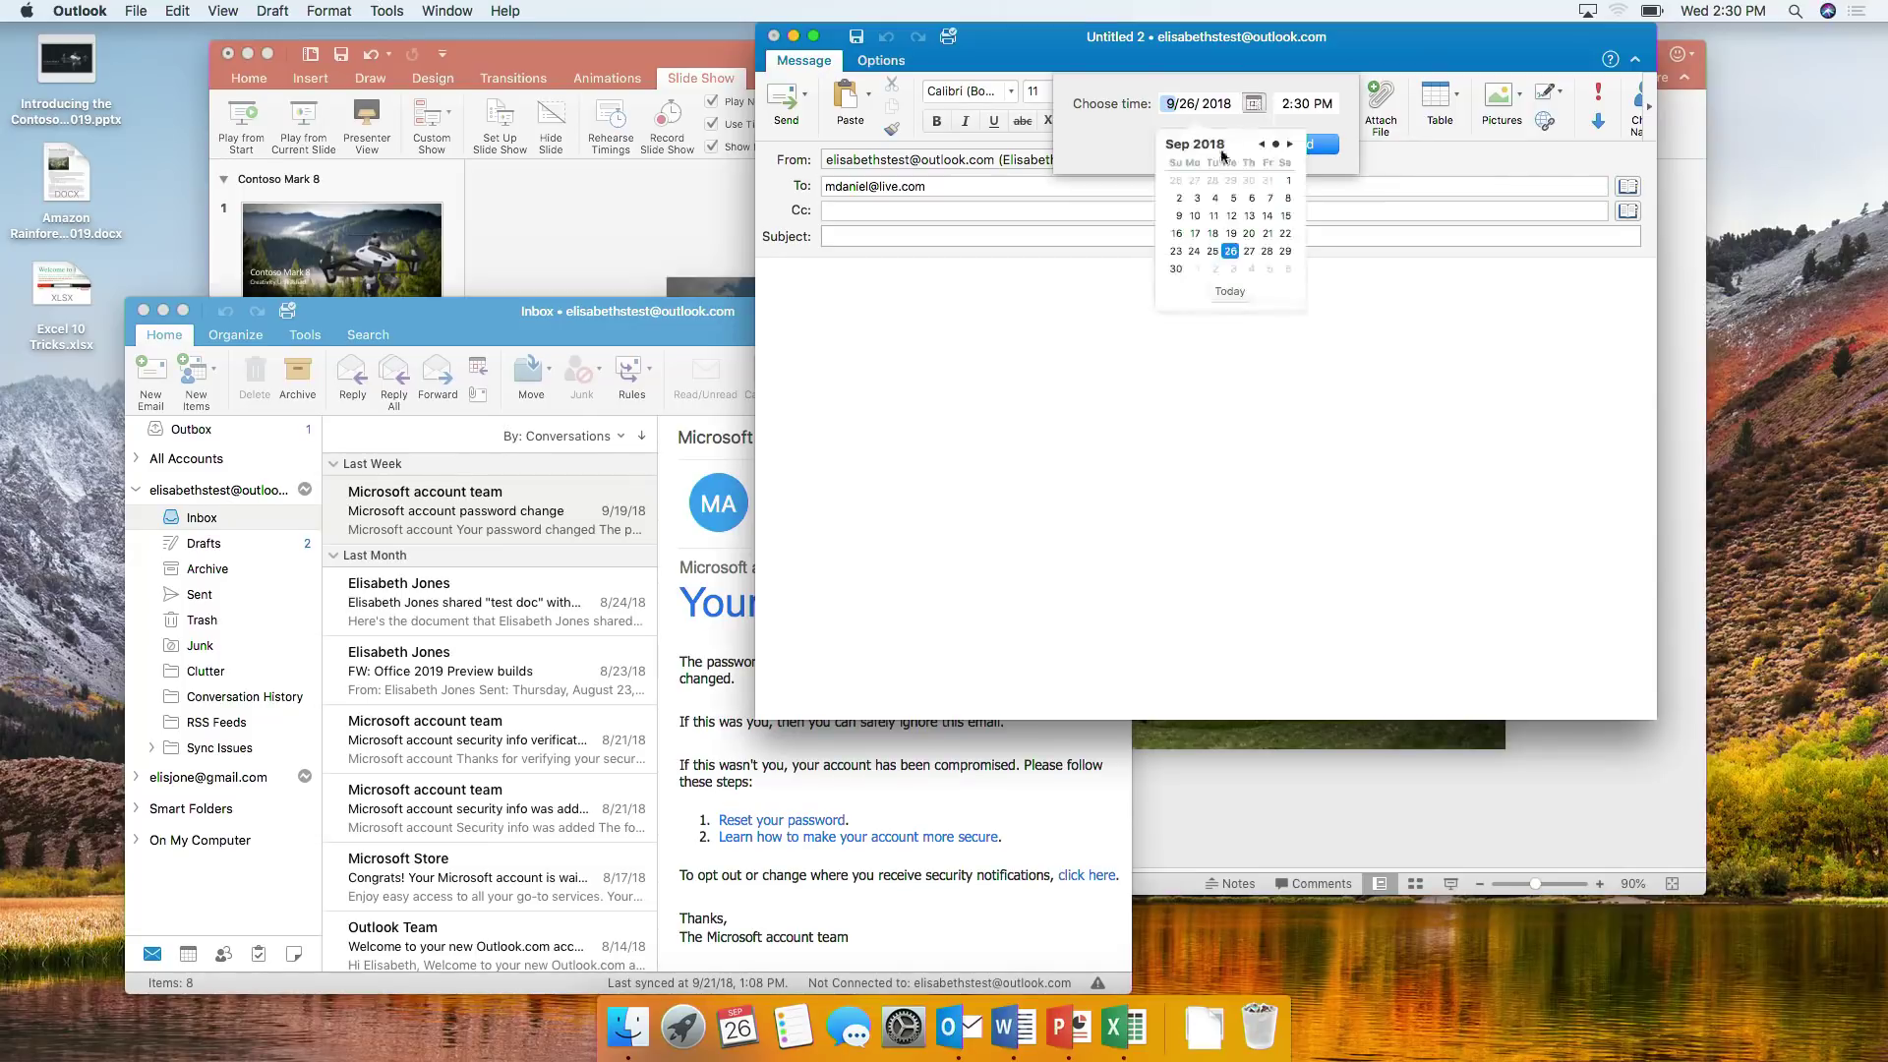
click(1249, 252)
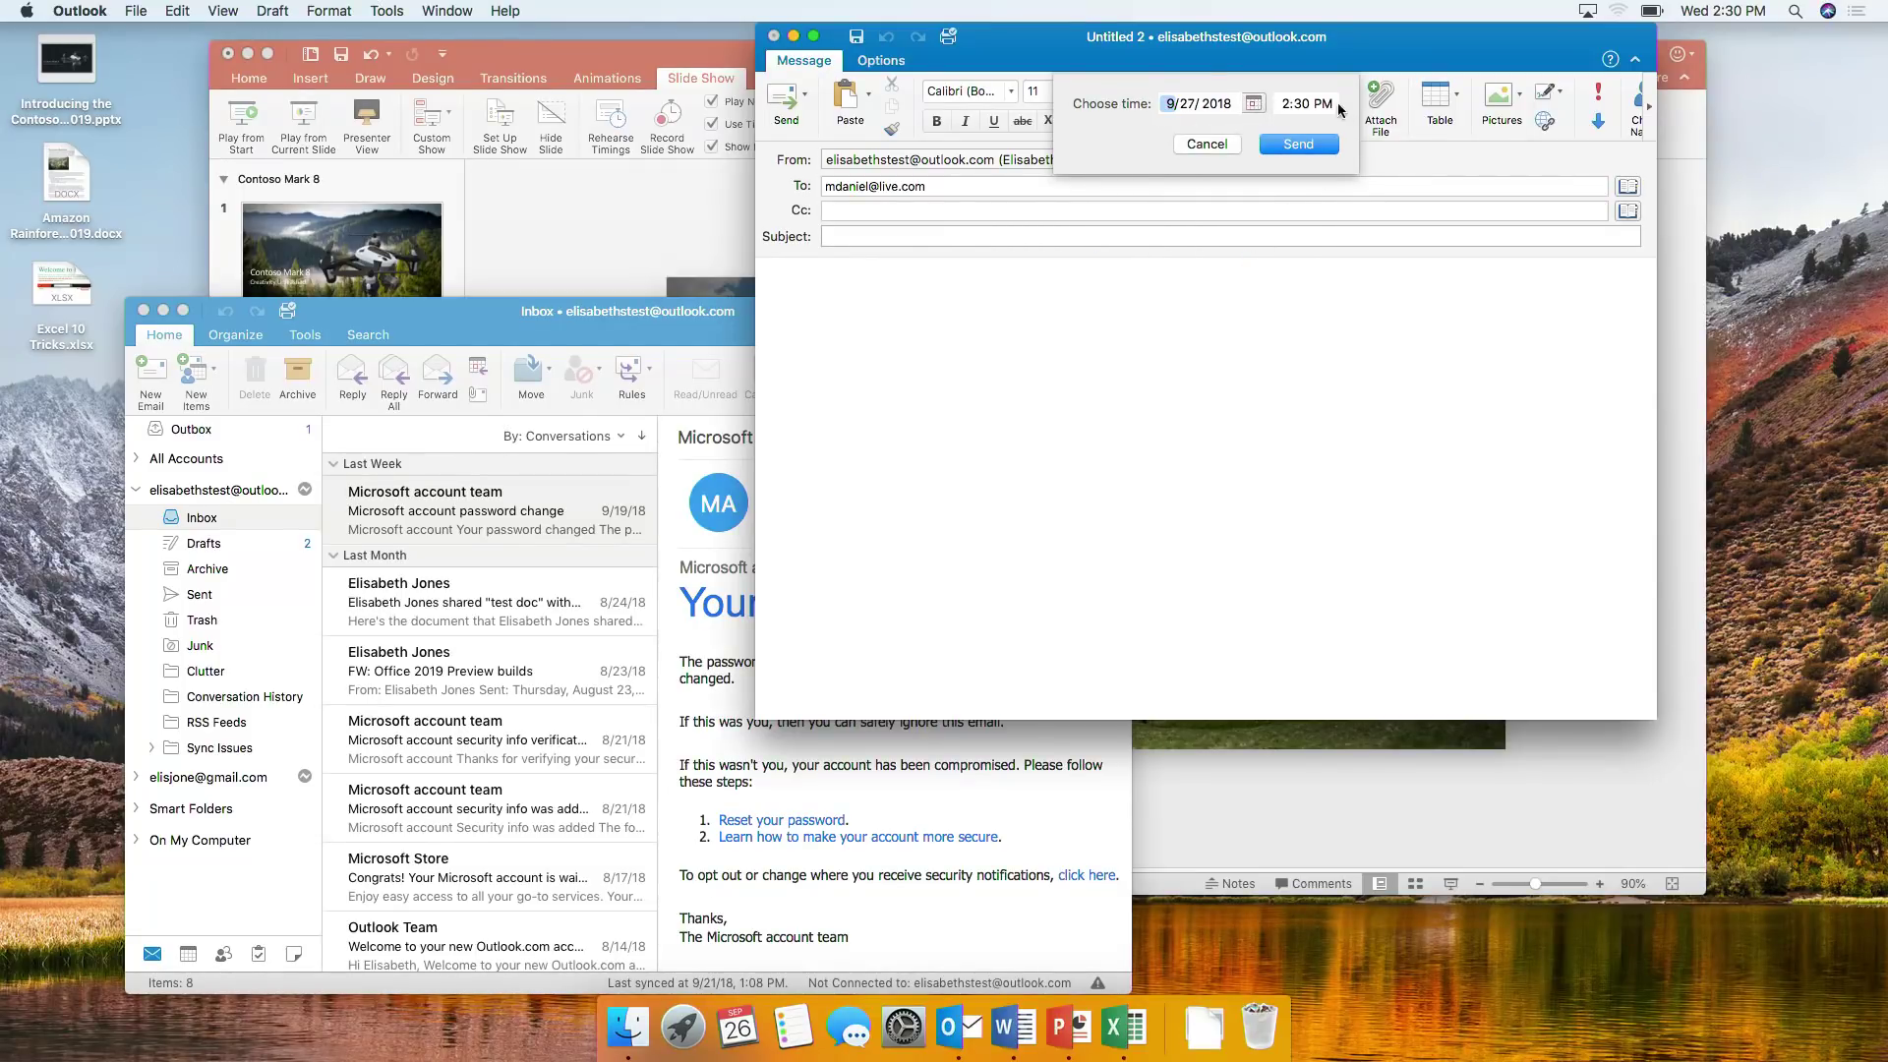
click(1304, 148)
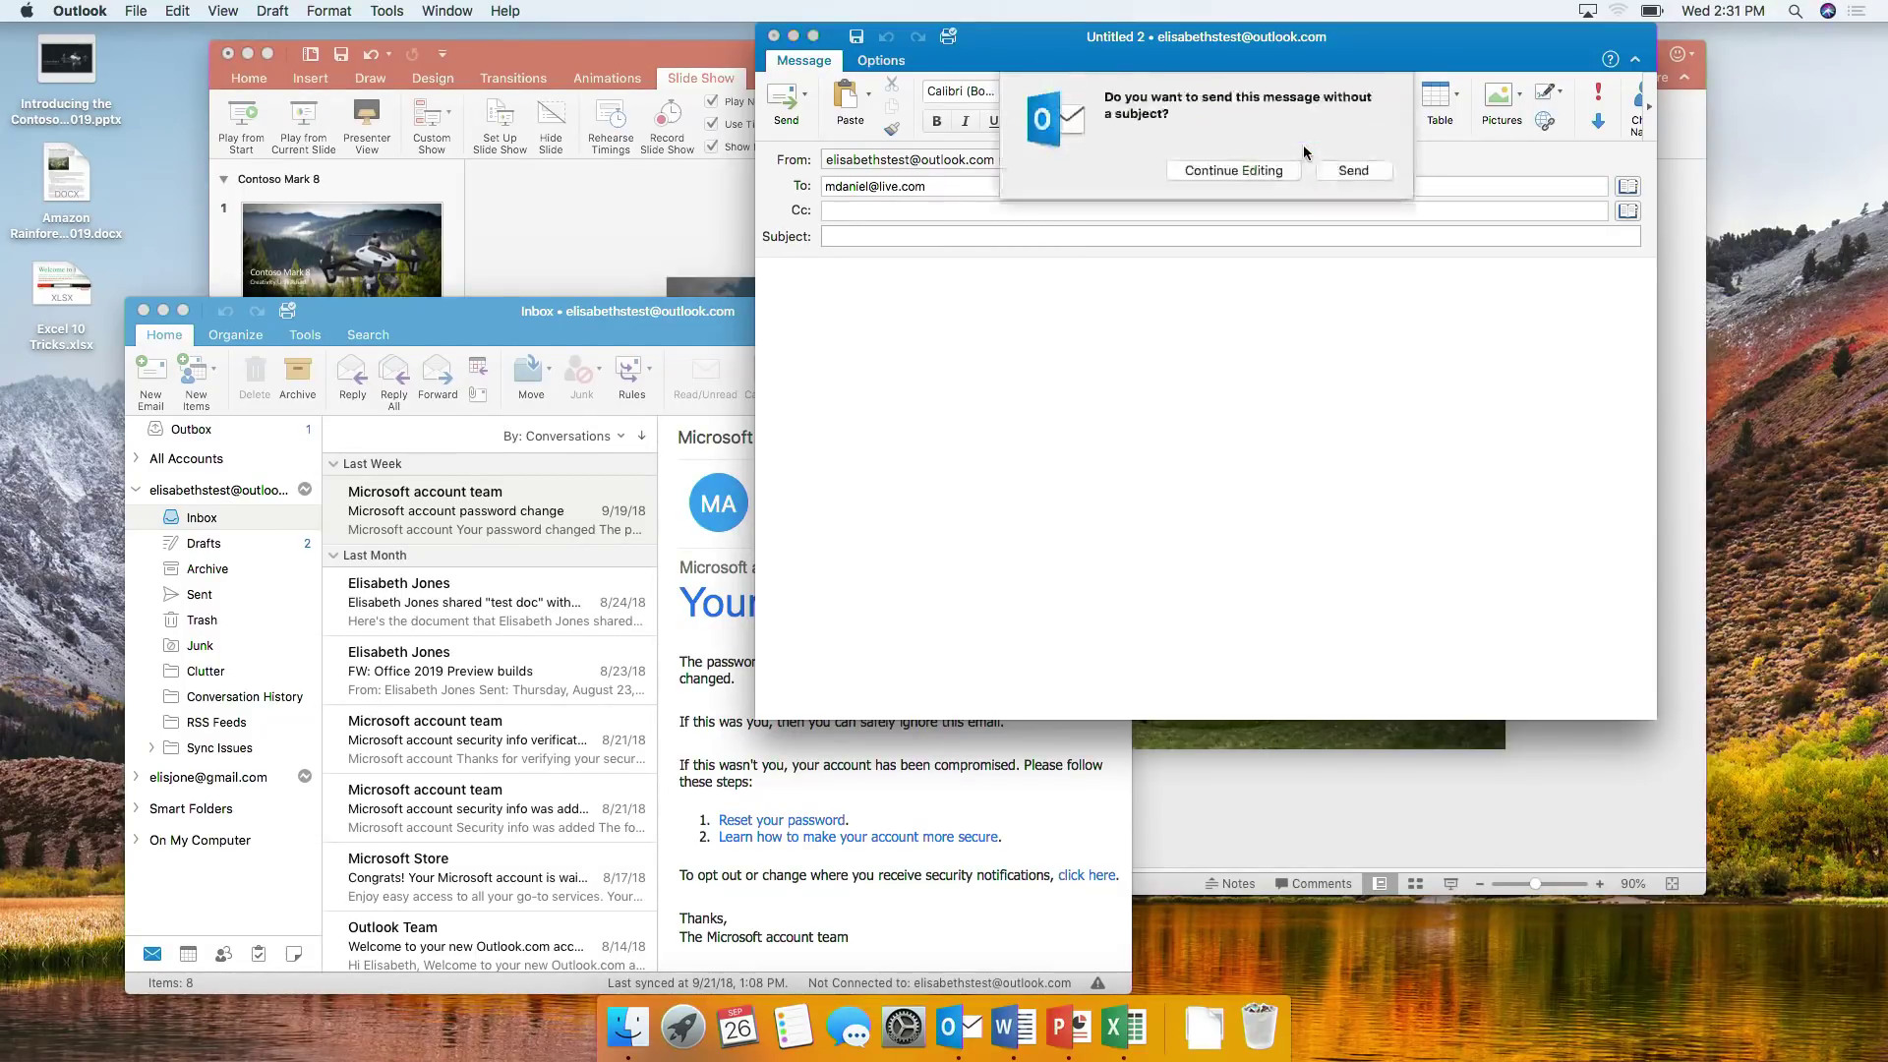